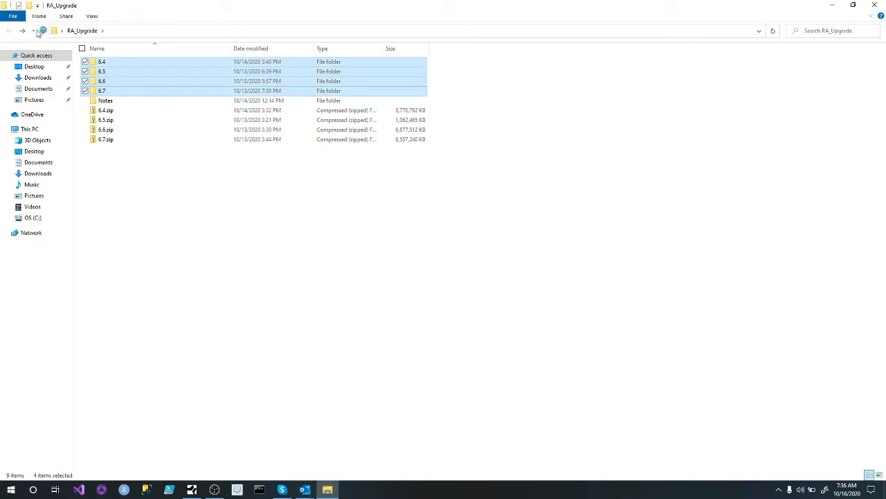
Mount DVD03095609E.iso from RA_Upgrade\6.4\19698613 and autofit the Name column
{"action": "left_click", "coordinate": [119, 74]}
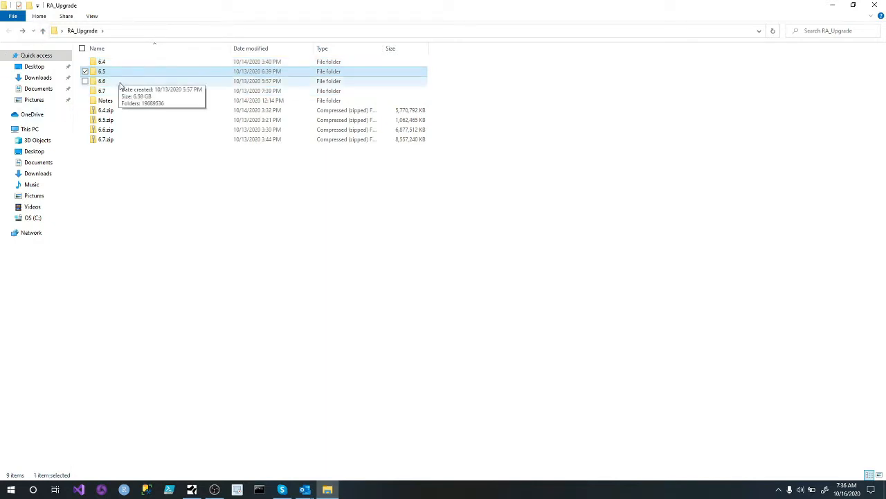
{"action": "left_click", "coordinate": [115, 90]}
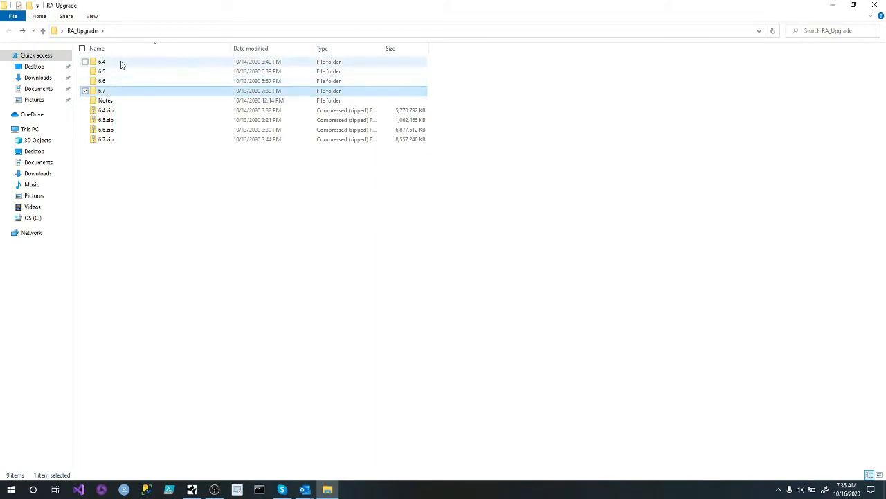
{"action": "double_click", "coordinate": [119, 62]}
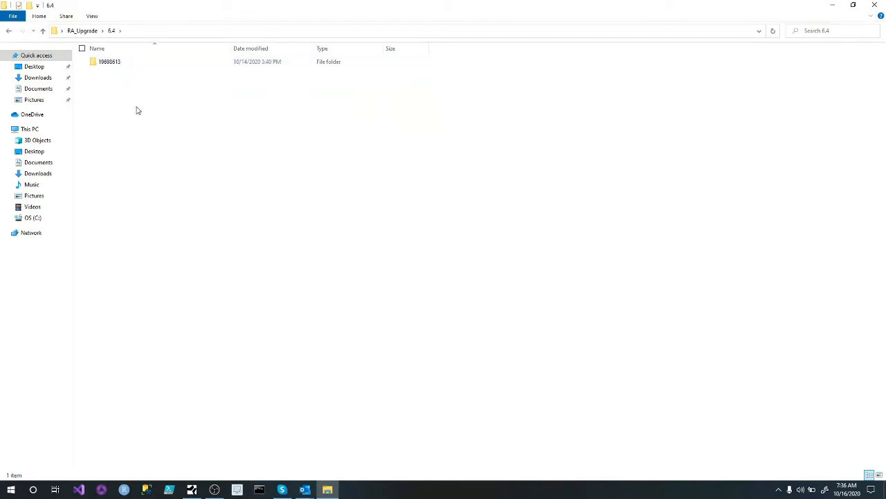
{"action": "double_click", "coordinate": [135, 65]}
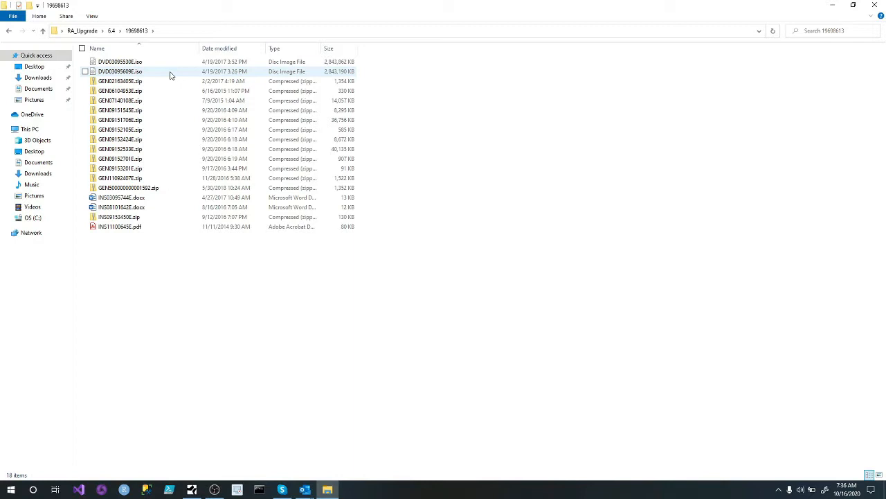
{"action": "double_click", "coordinate": [170, 72]}
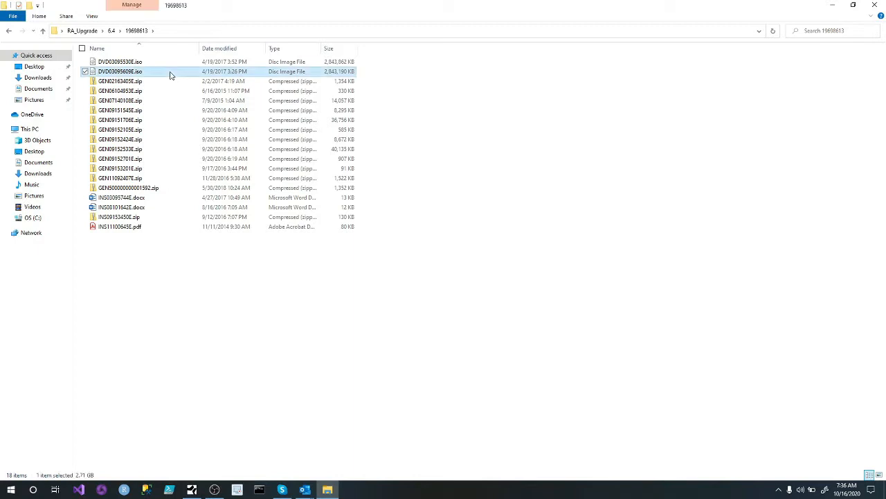
{"action": "double_click", "coordinate": [218, 48]}
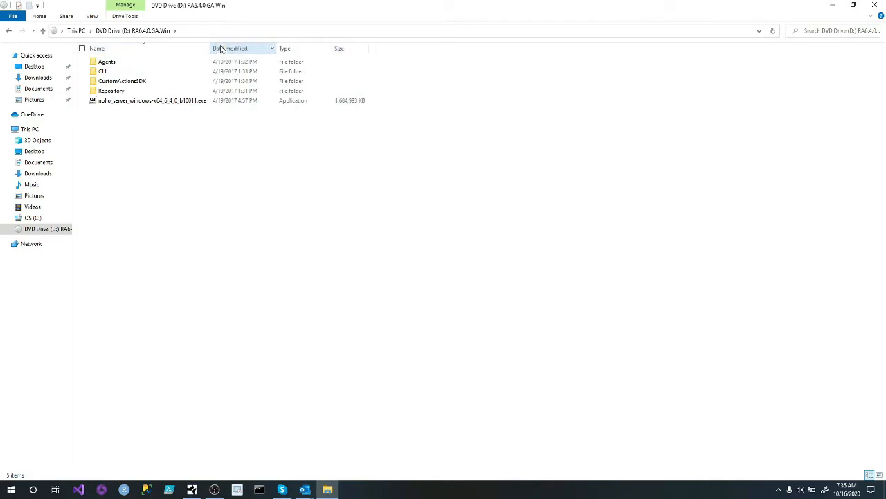
Run nolio_server_windows-x64_6_4_0_b10011.exe as administrator and choose a new installation
{"action": "right_click", "coordinate": [185, 101]}
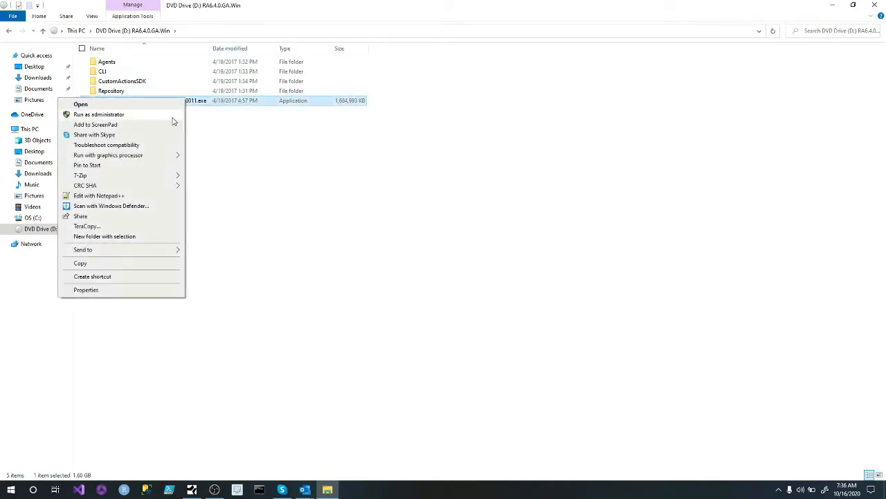
{"action": "left_click", "coordinate": [173, 116]}
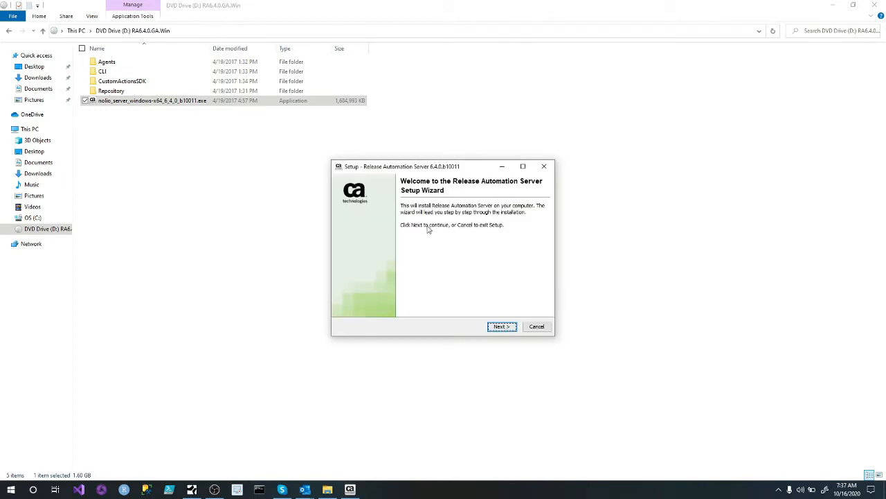
{"action": "left_click", "coordinate": [500, 327]}
{"action": "left_click", "coordinate": [395, 237]}
{"action": "left_click", "coordinate": [402, 224]}
Open the Services console by searching 'ser' from Start
{"action": "key", "text": "super"}
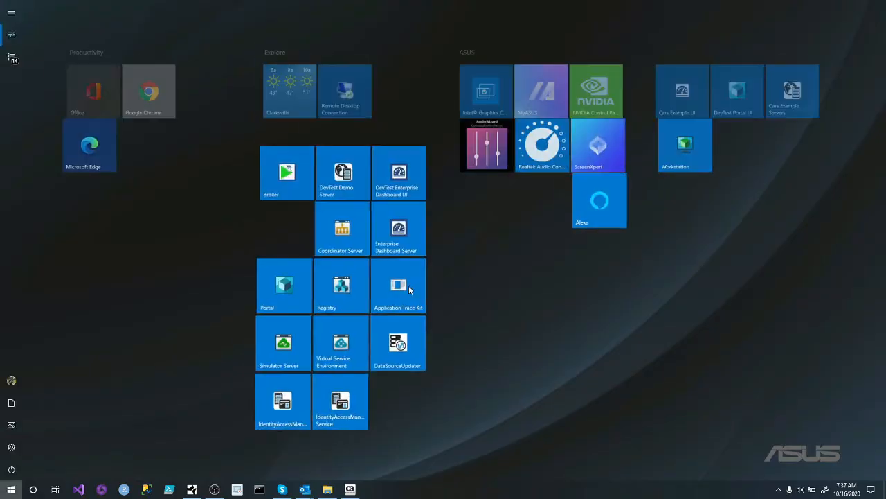
{"action": "type", "text": "re"}
{"action": "key", "text": "BackSpace"}
{"action": "key", "text": "BackSpace"}
{"action": "type", "text": "ser"}
{"action": "key", "text": "Return"}
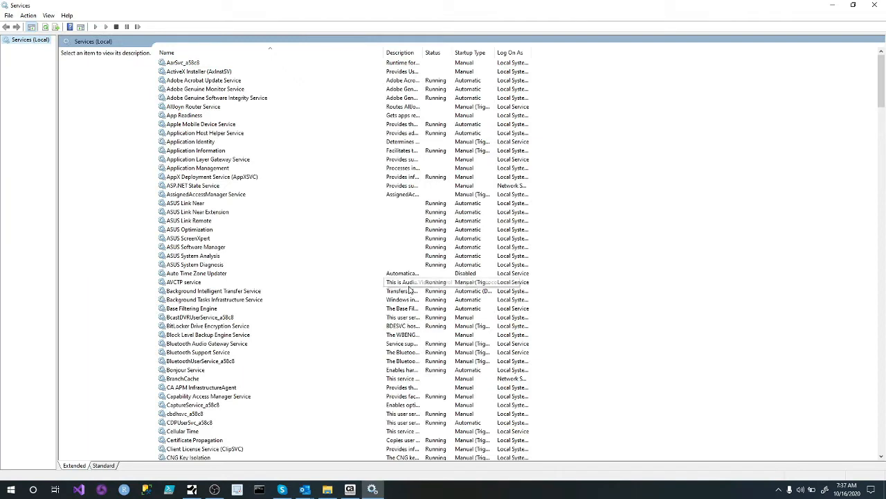
Scroll the services list down to the SQL Server entries
{"action": "left_click", "coordinate": [312, 265]}
{"action": "type", "text": "re"}
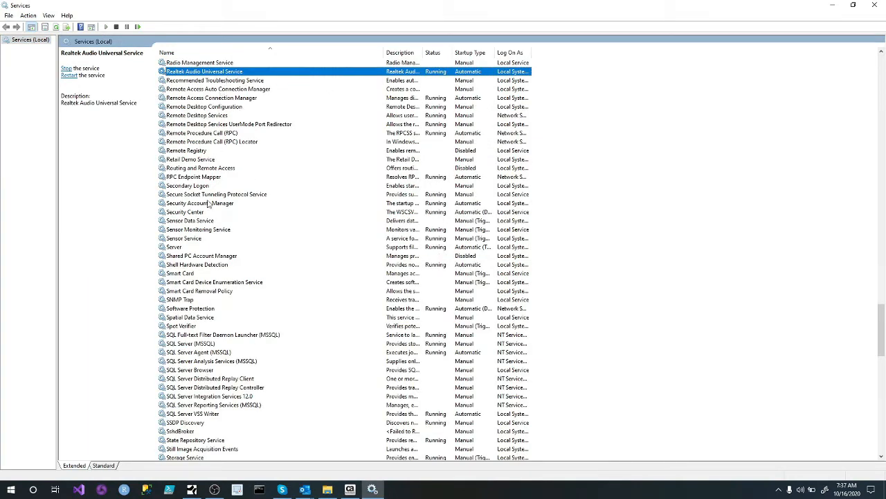
{"action": "scroll", "coordinate": [204, 139], "scroll_direction": "up", "scroll_amount": 2}
{"action": "scroll", "coordinate": [203, 138], "scroll_direction": "down", "scroll_amount": 1}
{"action": "scroll", "coordinate": [203, 139], "scroll_direction": "down", "scroll_amount": 1}
{"action": "scroll", "coordinate": [290, 313], "scroll_direction": "down", "scroll_amount": 3}
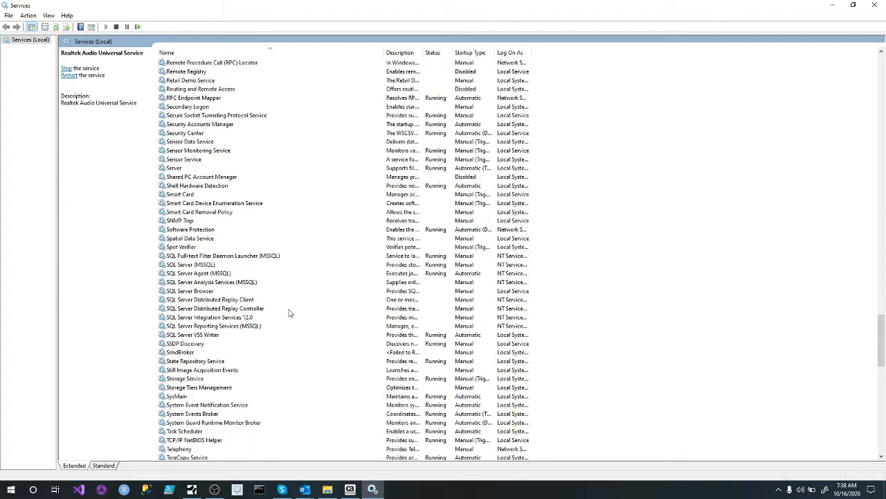
In a new File Explorer window, browse to C:\Program Files\CA
{"action": "key", "text": "super+e"}
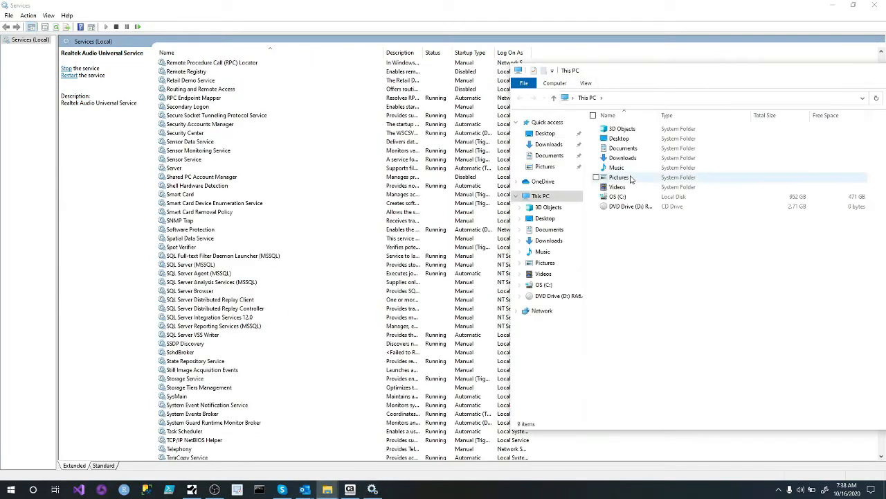
{"action": "double_click", "coordinate": [628, 198]}
{"action": "left_click", "coordinate": [634, 255]}
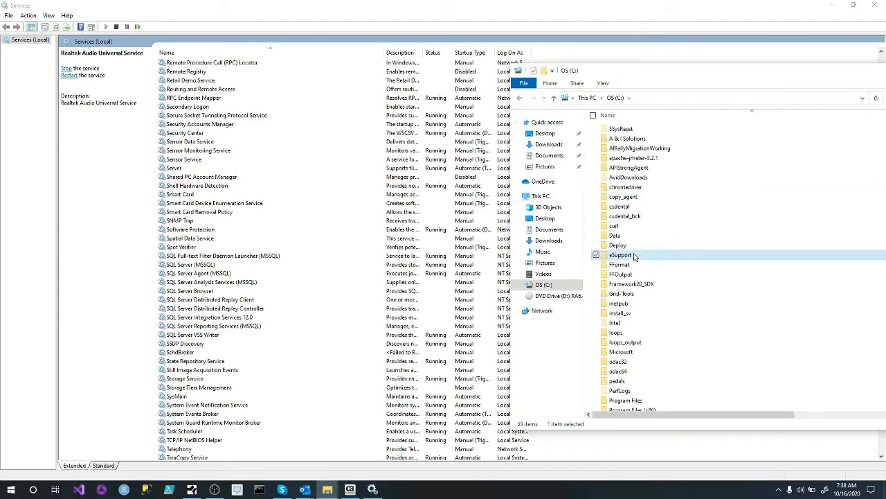
{"action": "type", "text": "pr"}
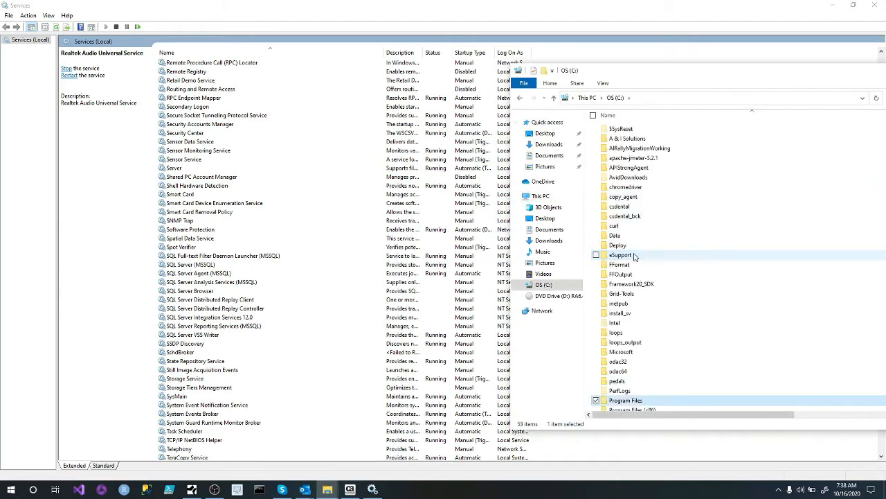
{"action": "key", "text": "Return"}
{"action": "type", "text": "ca"}
{"action": "key", "text": "Return"}
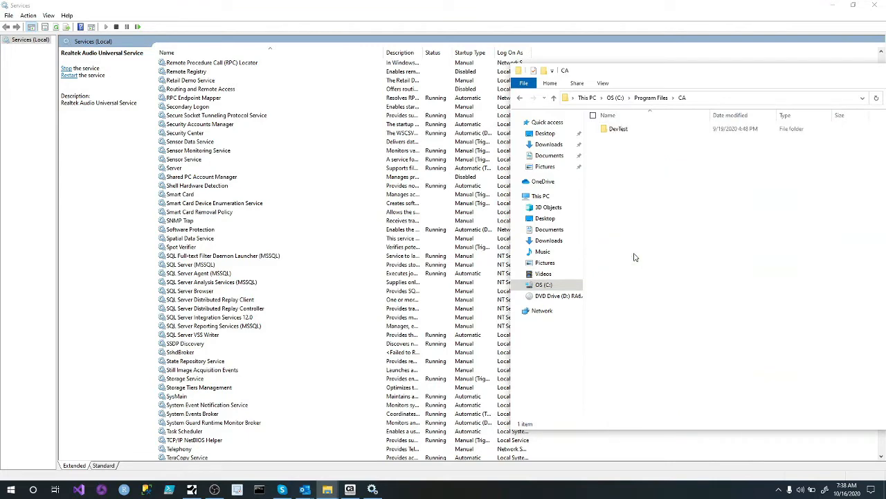
Check C:\Program Files (x86)\CA Technologies, then close Explorer and the Services console
{"action": "key", "text": "BackSpace"}
{"action": "key", "text": "BackSpace"}
{"action": "key", "text": "Down"}
{"action": "key", "text": "Return"}
{"action": "type", "text": "ce"}
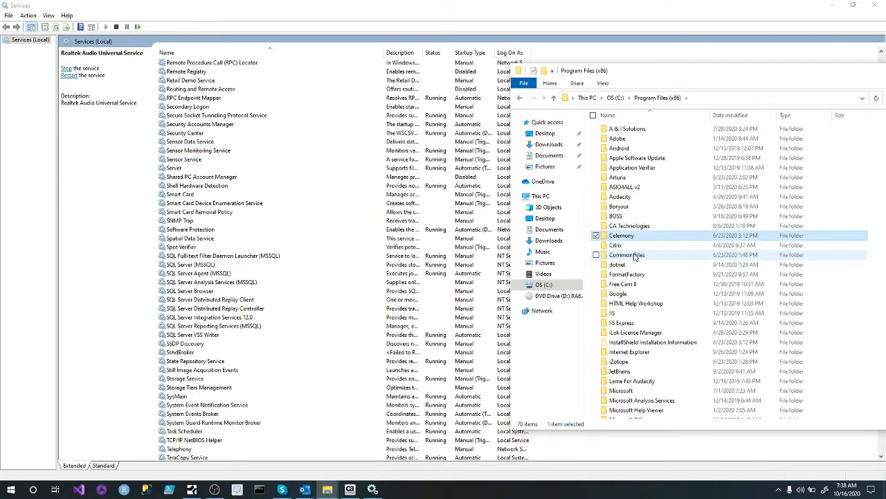
{"action": "key", "text": "Up"}
{"action": "key", "text": "Return"}
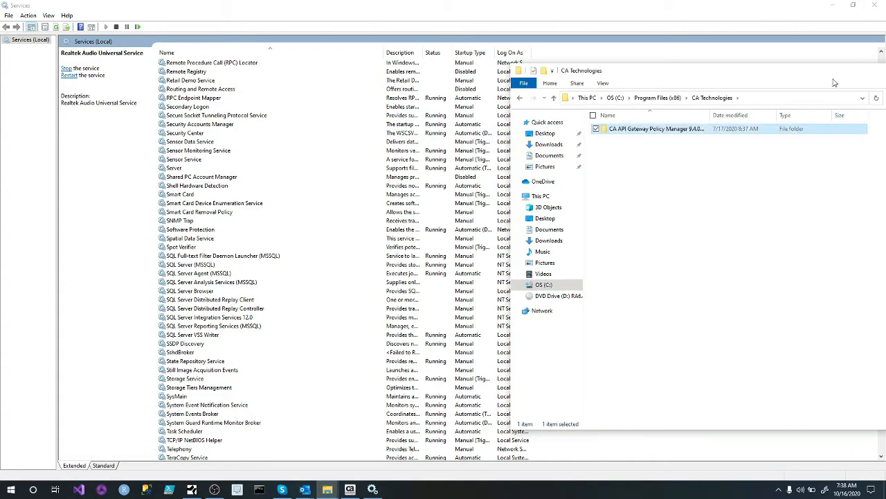
{"action": "left_click_drag", "start_coordinate": [689, 78], "coordinate": [468, 84]}
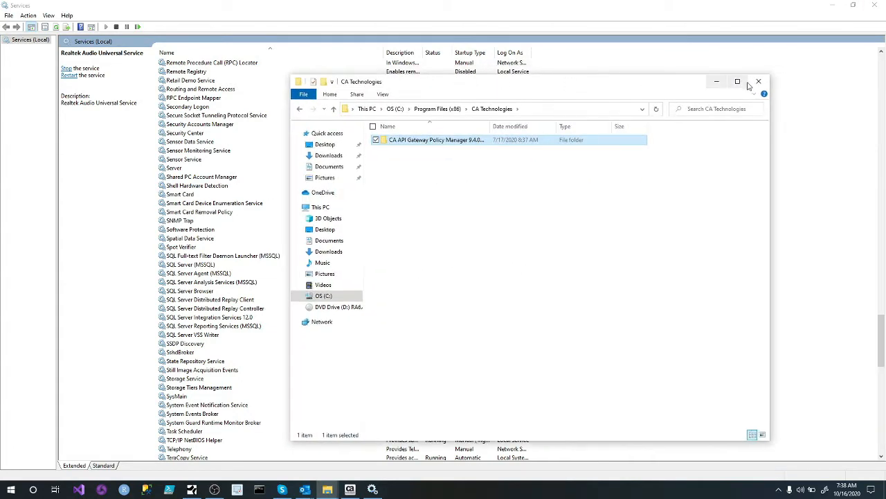
{"action": "left_click", "coordinate": [762, 83]}
{"action": "left_click", "coordinate": [875, 5]}
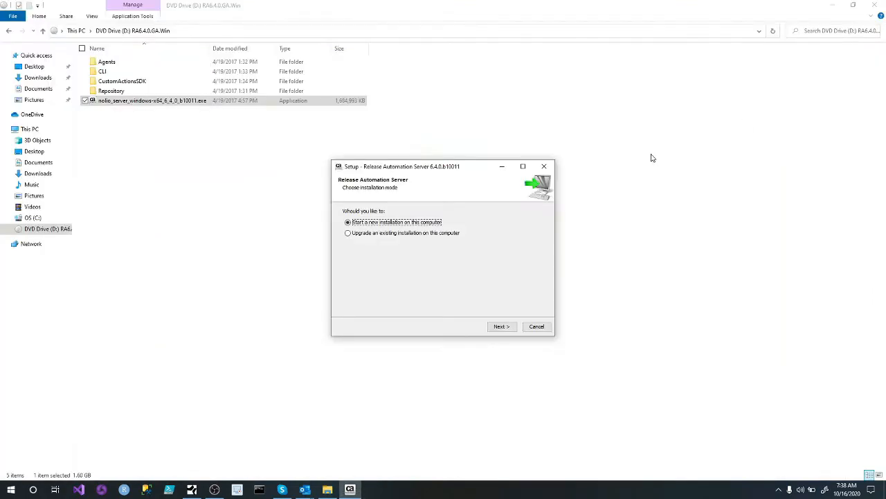
Connect MySQL Workbench to Local instance MySQL80 with the database password, then minimise it
{"action": "key", "text": "super"}
{"action": "type", "text": "mysql"}
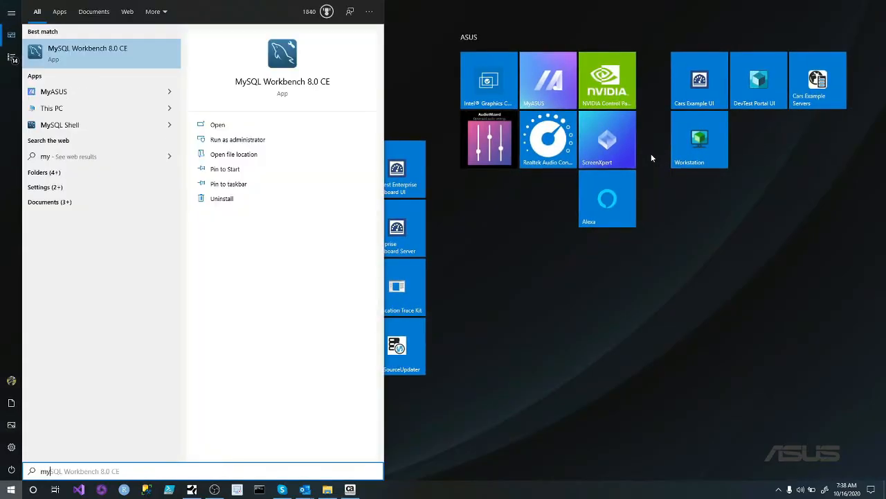
{"action": "key", "text": "Return"}
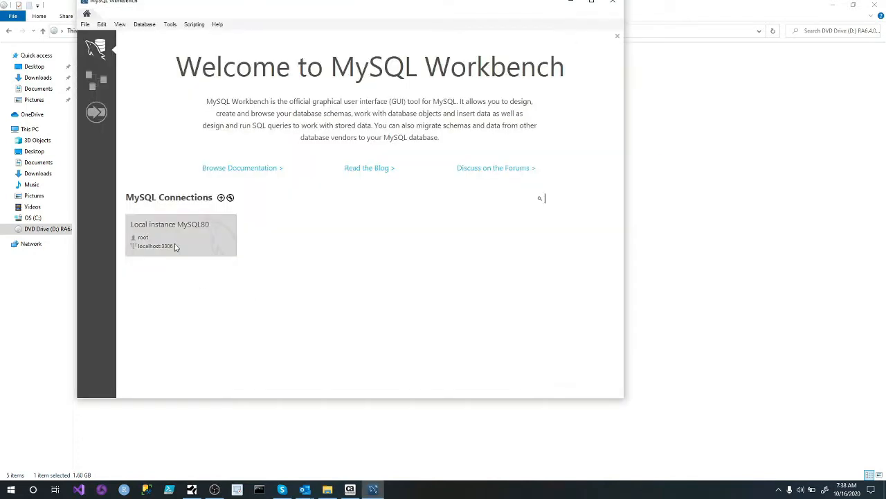
{"action": "left_click", "coordinate": [175, 247]}
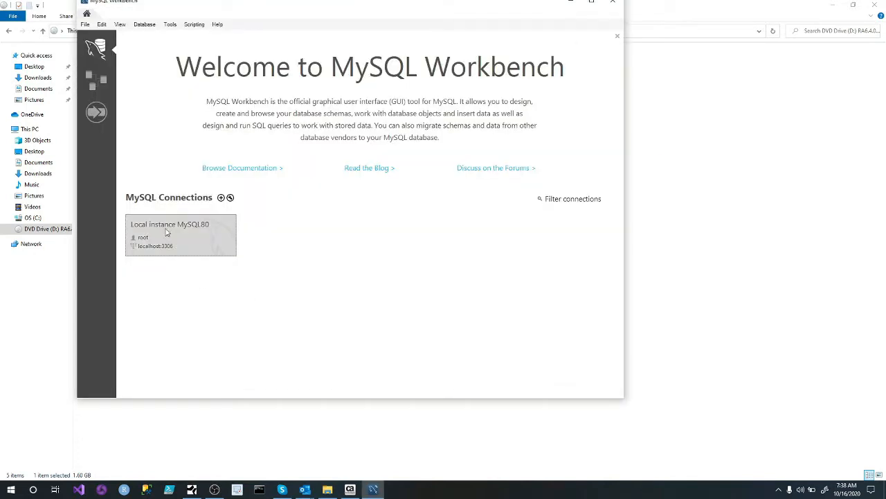
{"action": "type", "text": "*********"}
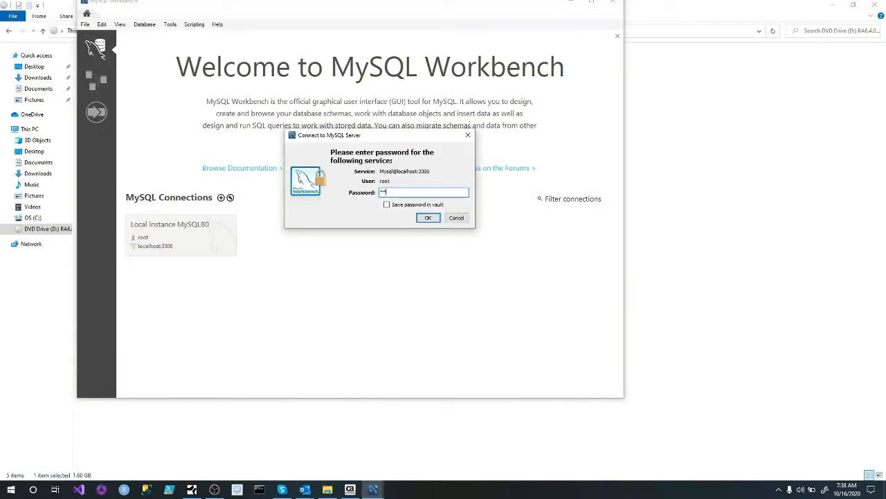
{"action": "key", "text": "Return"}
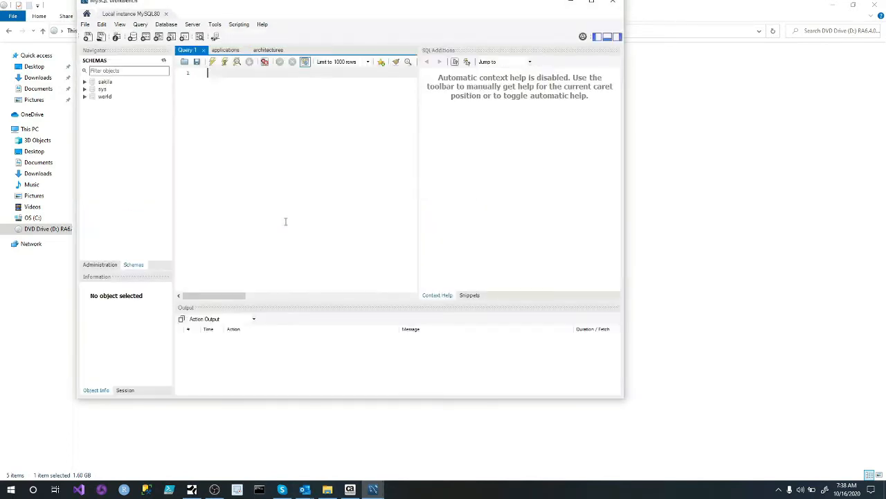
{"action": "left_click", "coordinate": [163, 61]}
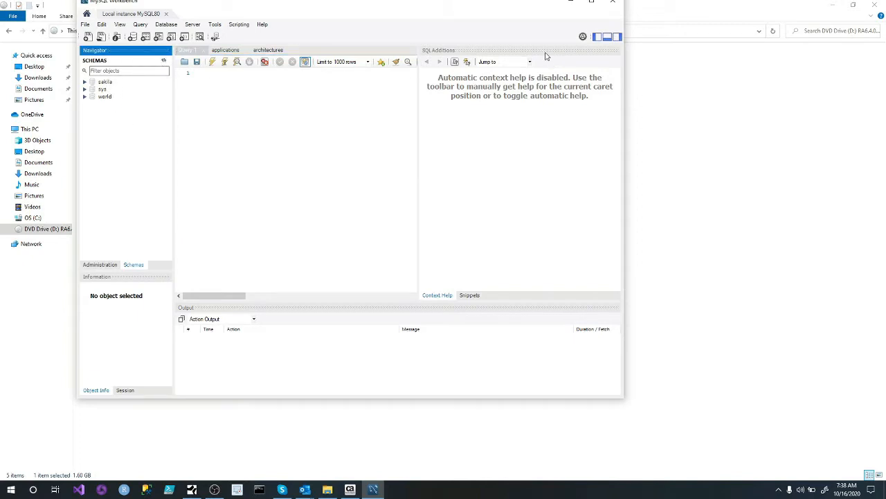
{"action": "left_click", "coordinate": [566, 4]}
{"action": "left_click", "coordinate": [501, 330]}
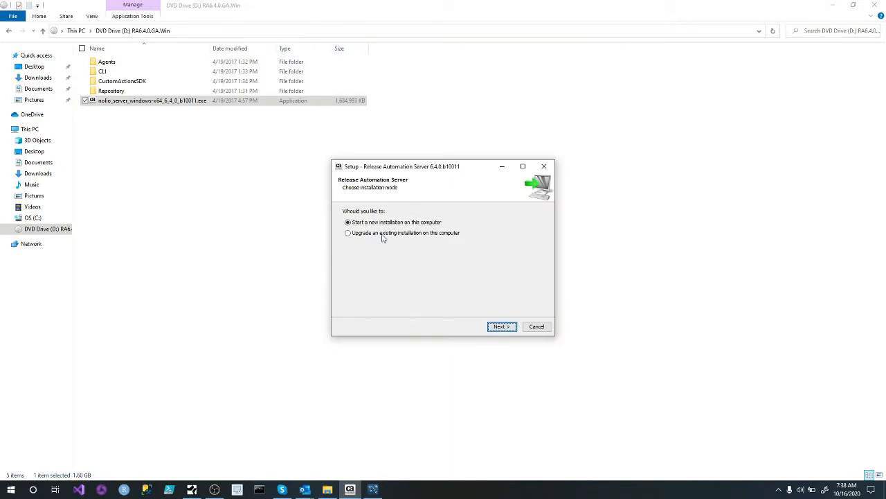
Keep the default install location and accept the licence agreement
{"action": "left_click", "coordinate": [501, 330]}
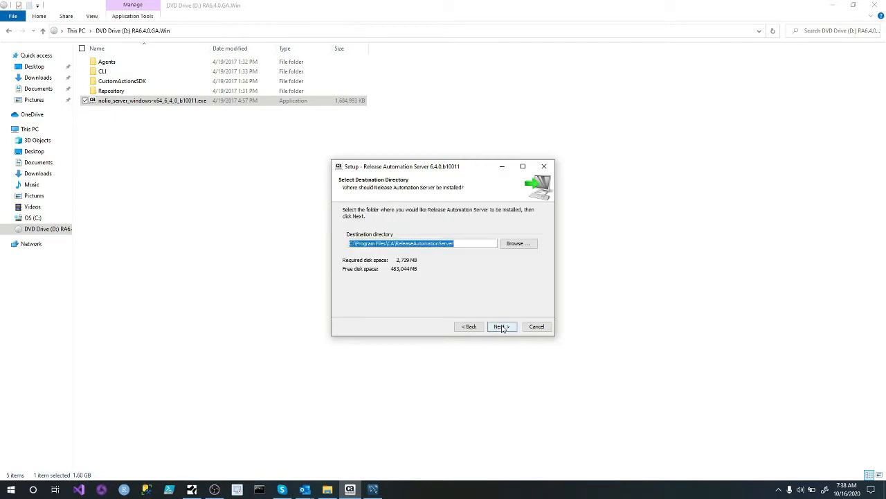
{"action": "left_click", "coordinate": [502, 326]}
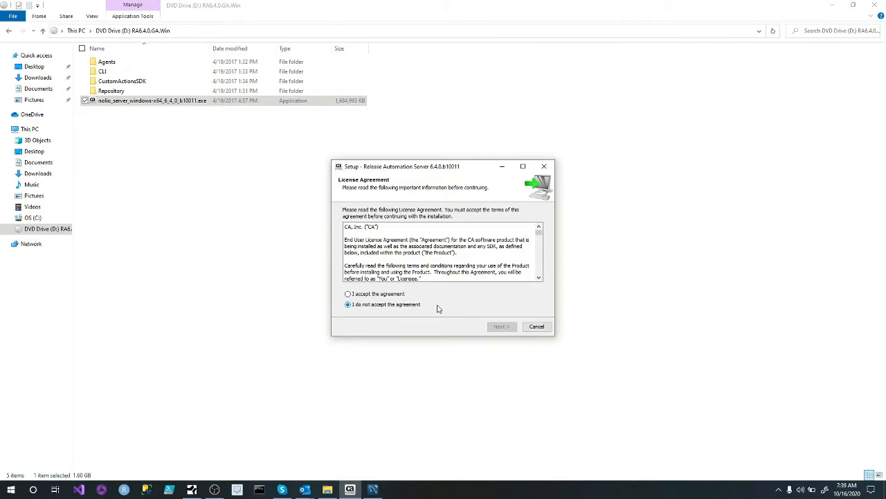
{"action": "scroll", "coordinate": [468, 256], "scroll_direction": "down", "scroll_amount": 5}
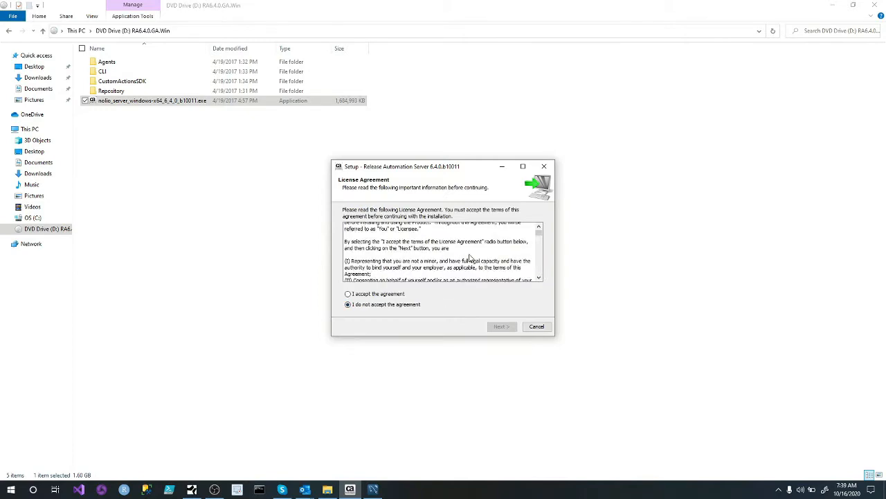
{"action": "scroll", "coordinate": [468, 249], "scroll_direction": "down", "scroll_amount": 10}
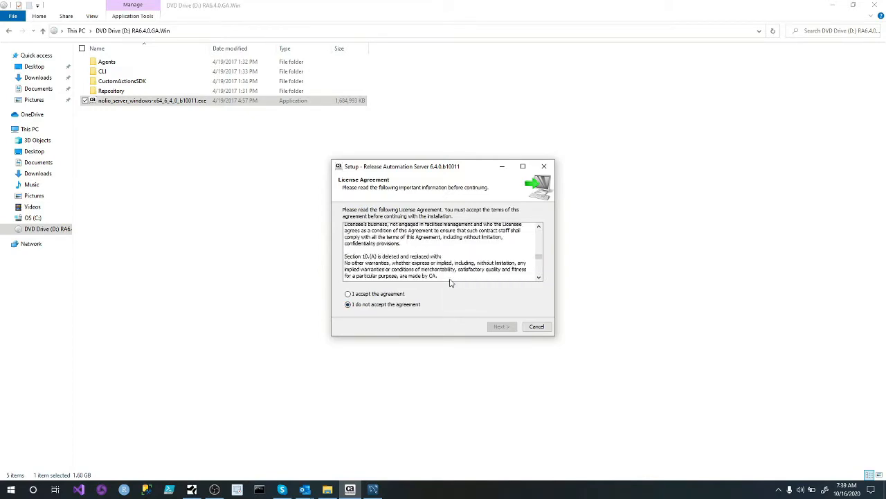
{"action": "scroll", "coordinate": [445, 277], "scroll_direction": "down", "scroll_amount": 8}
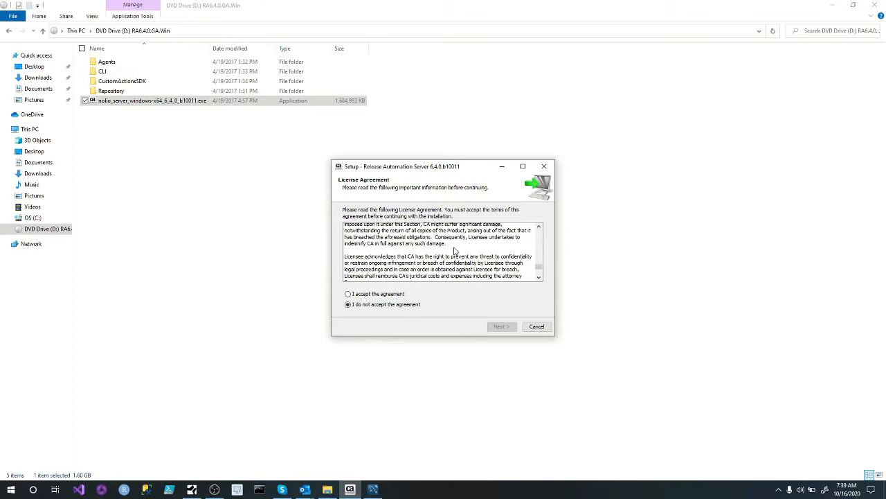
{"action": "left_click", "coordinate": [367, 294]}
{"action": "left_click", "coordinate": [501, 326]}
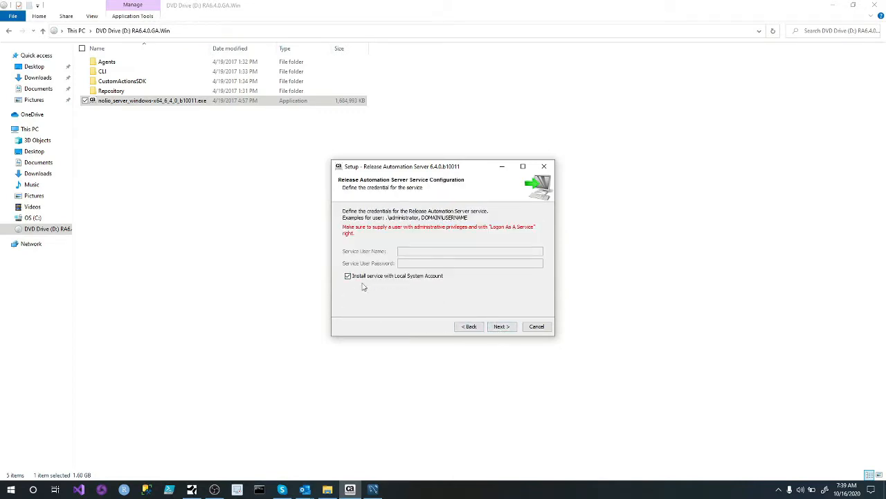
Keep the Local System service account and choose Custom Installation
{"action": "left_click", "coordinate": [503, 328]}
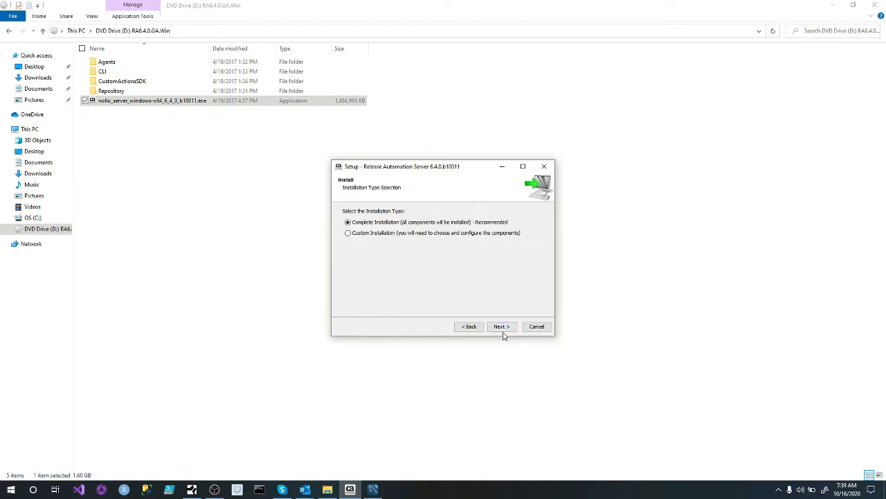
{"action": "left_click", "coordinate": [385, 234]}
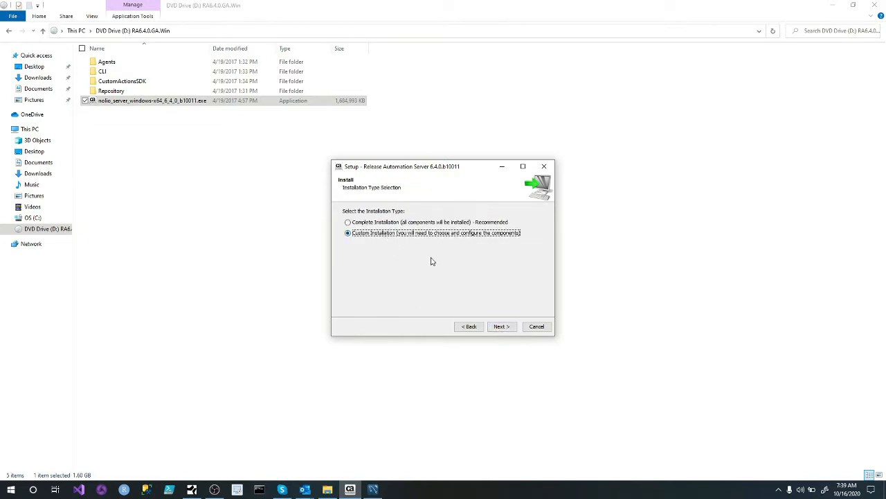
{"action": "left_click", "coordinate": [502, 328]}
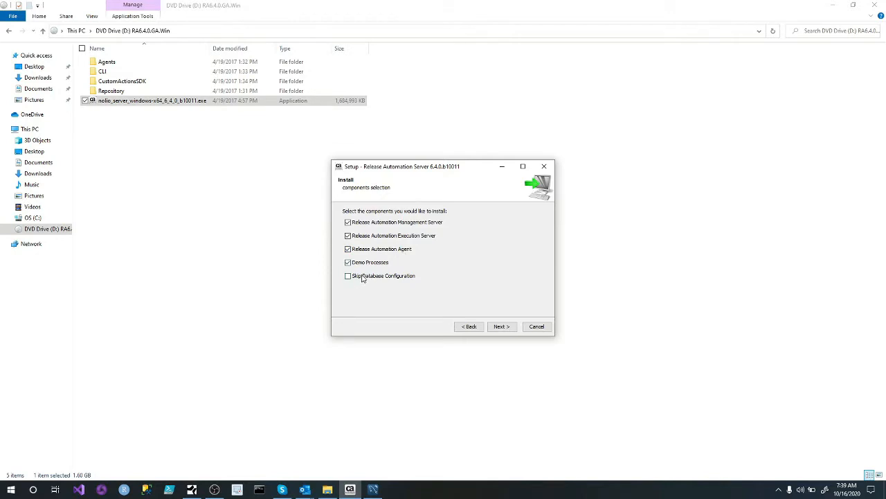
Keep all components, agent port 6900 and execution server port 6600
{"action": "left_click", "coordinate": [502, 328]}
{"action": "scroll", "coordinate": [463, 277], "scroll_direction": "down", "scroll_amount": 5}
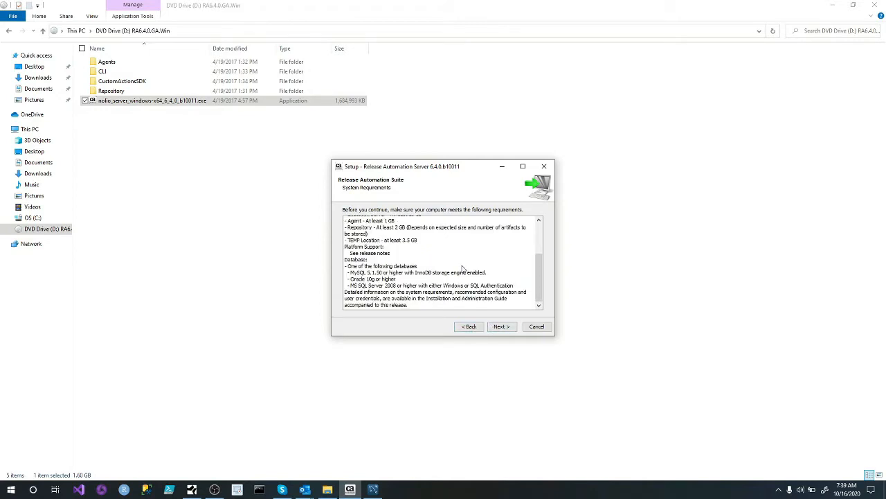
{"action": "left_click", "coordinate": [503, 326]}
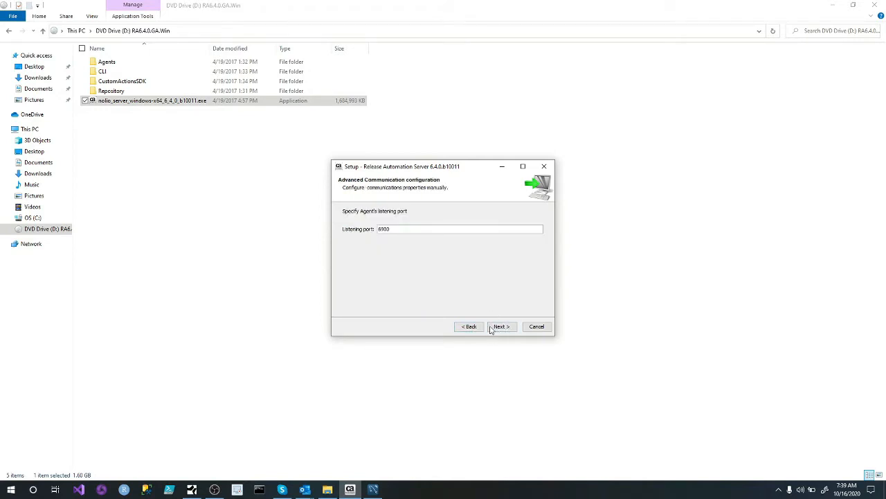
{"action": "left_click", "coordinate": [504, 326]}
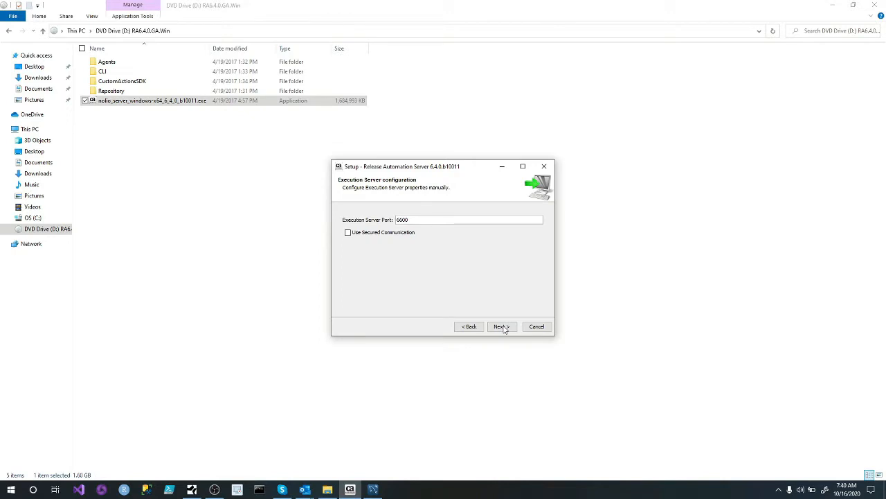
{"action": "left_click", "coordinate": [504, 327]}
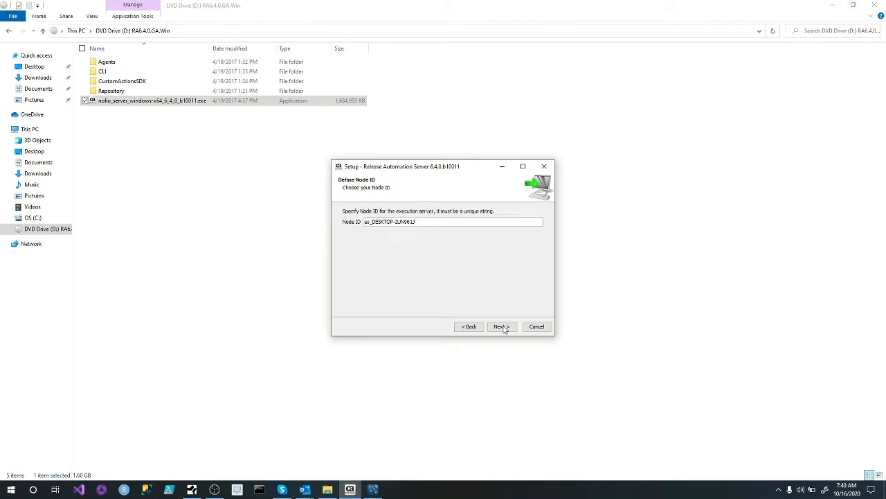
Leave the default node ID unchanged and continue
{"action": "left_click_drag", "start_coordinate": [420, 221], "coordinate": [339, 222]}
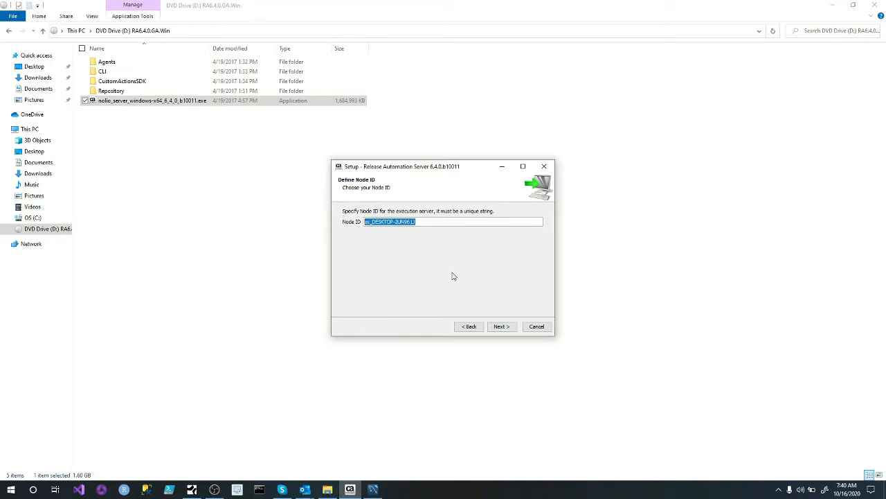
{"action": "left_click", "coordinate": [410, 222]}
{"action": "left_click_drag", "start_coordinate": [419, 222], "coordinate": [344, 223]}
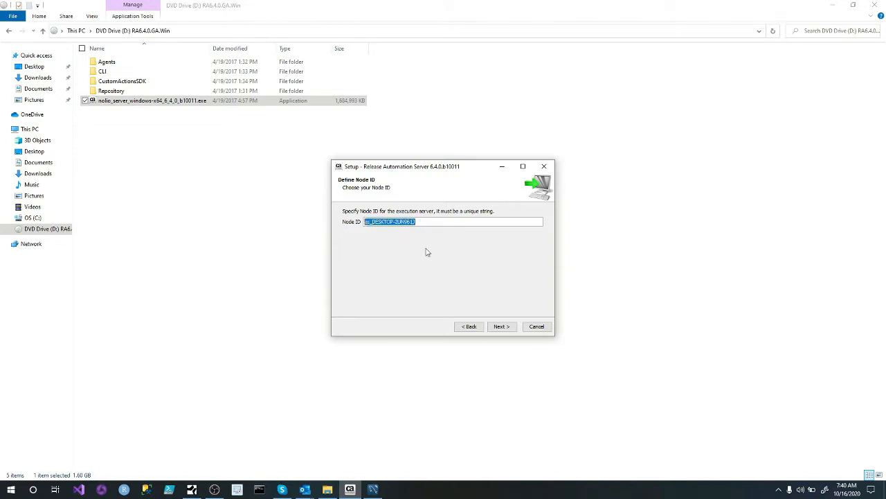
{"action": "left_click", "coordinate": [507, 328]}
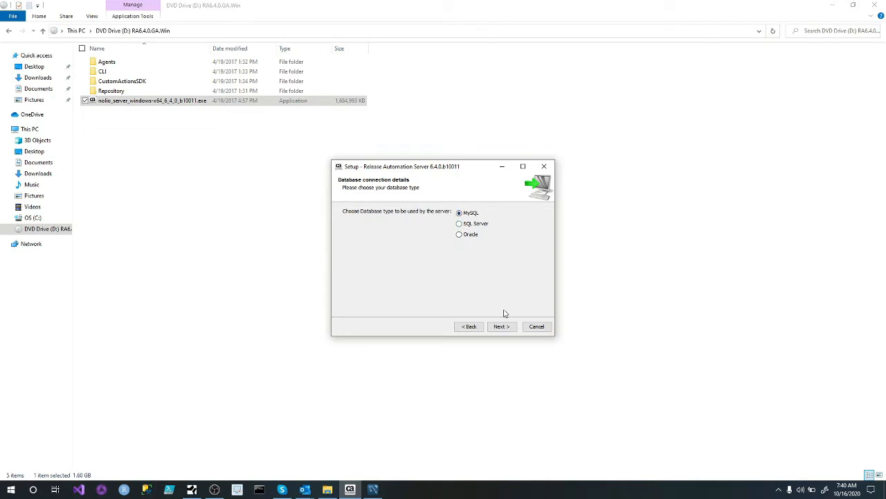
Choose MySQL and select the Desktop mysql-connector-java-5.1.48.jar connector
{"action": "left_click", "coordinate": [464, 235]}
{"action": "left_click", "coordinate": [468, 213]}
{"action": "left_click", "coordinate": [503, 328]}
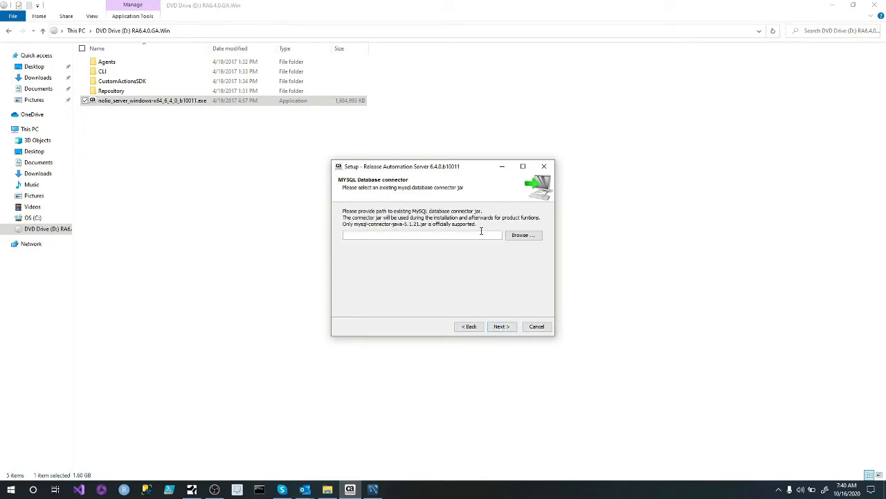
{"action": "left_click", "coordinate": [525, 235]}
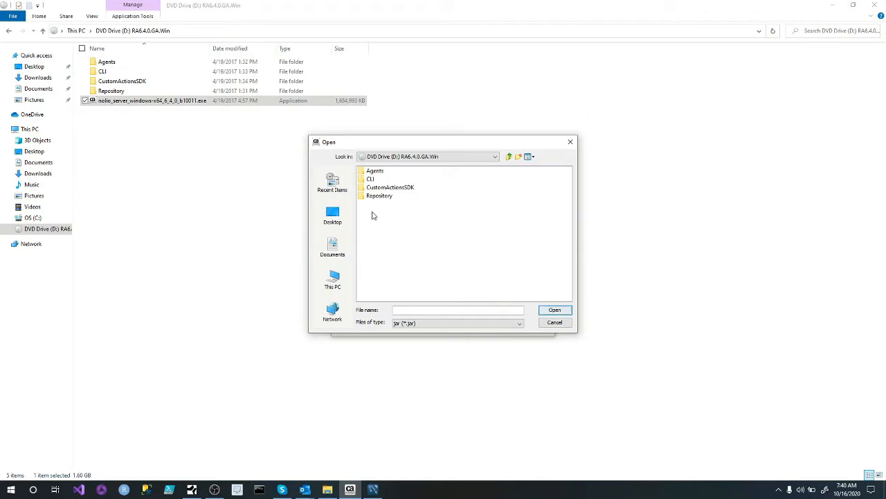
{"action": "left_click", "coordinate": [333, 215]}
{"action": "double_click", "coordinate": [423, 237]}
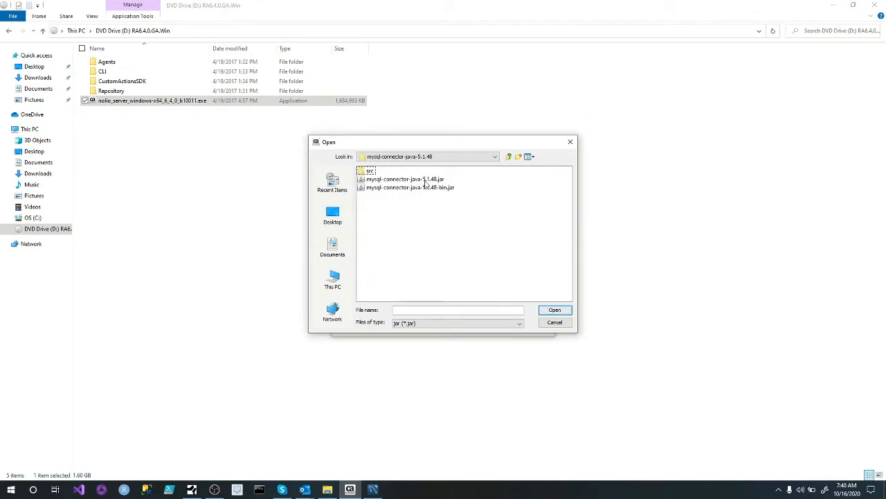
{"action": "left_click", "coordinate": [425, 180]}
{"action": "left_click", "coordinate": [555, 310]}
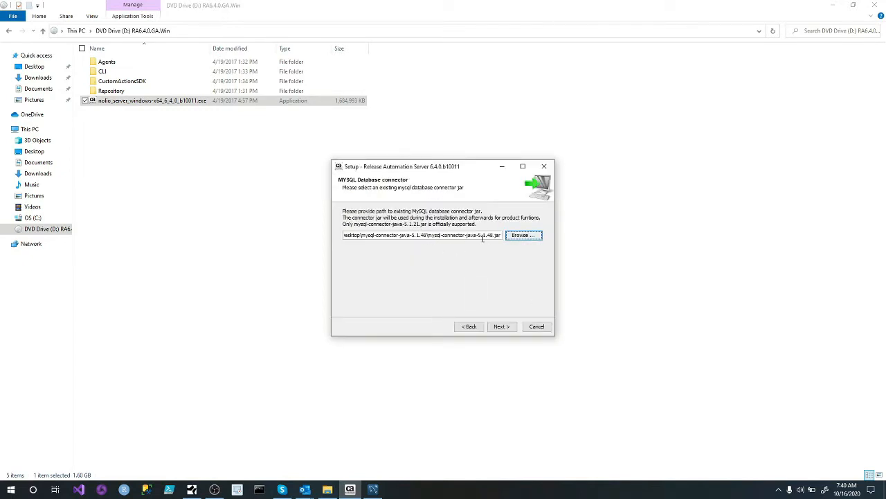
Accept the localhost:3306 nolio_db connection, skip remote repository, and start installing
{"action": "left_click", "coordinate": [500, 328]}
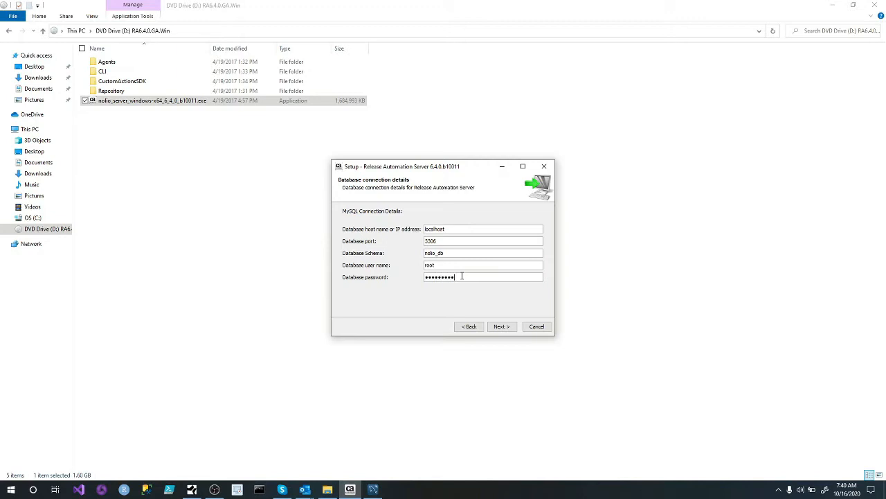
{"action": "left_click", "coordinate": [512, 327]}
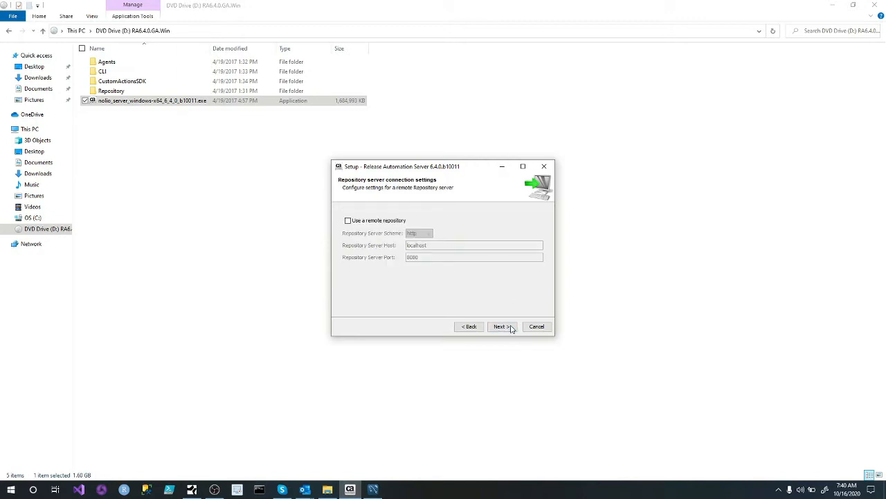
{"action": "left_click", "coordinate": [512, 327]}
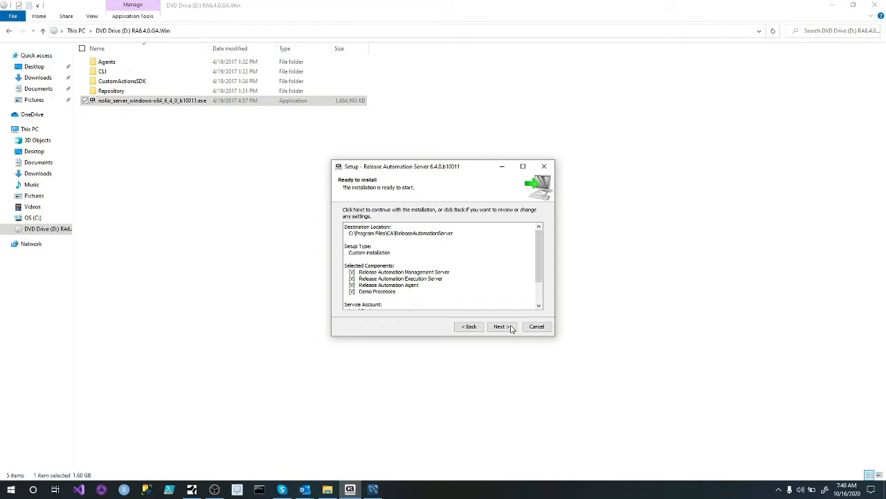
{"action": "left_click", "coordinate": [511, 327]}
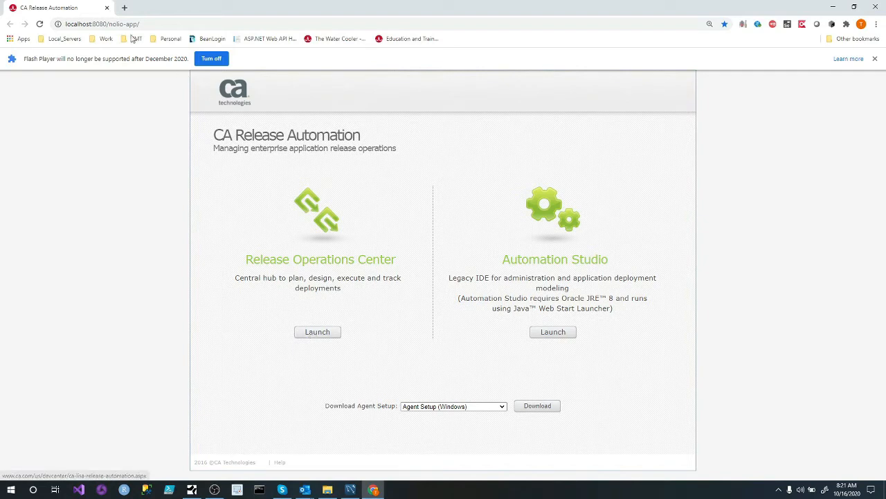
Log in to the Release Operations Center and confirm Help > About shows 6.4.0.10011
{"action": "left_click", "coordinate": [317, 336]}
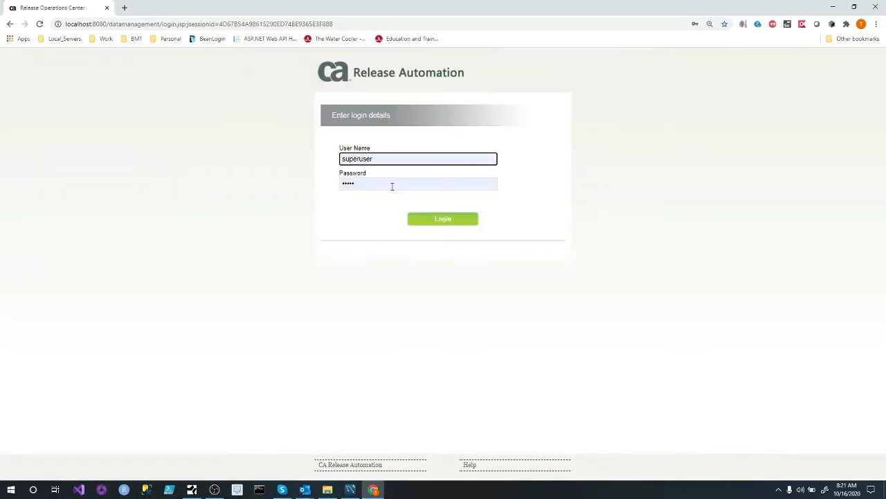
{"action": "left_click", "coordinate": [441, 220]}
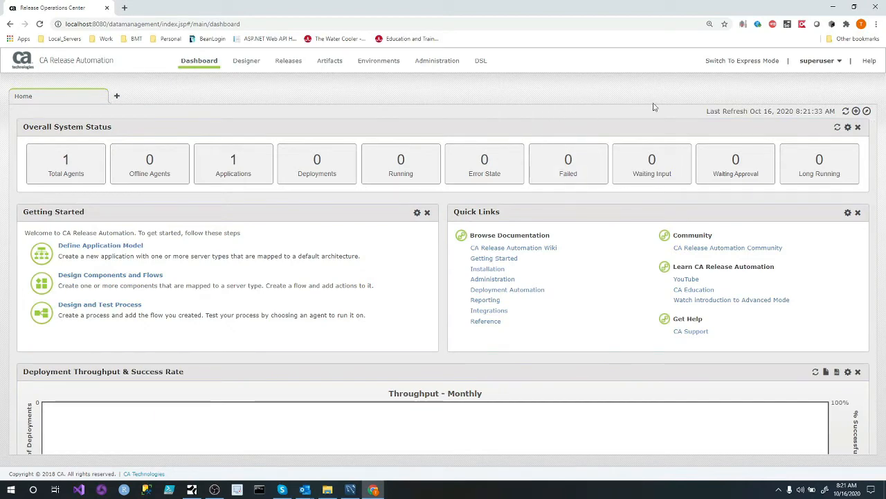
{"action": "left_click", "coordinate": [869, 61]}
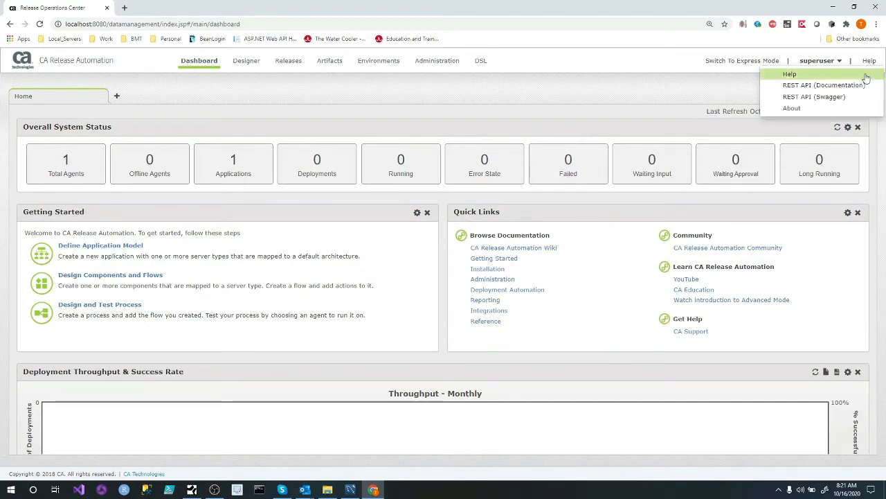
{"action": "left_click", "coordinate": [815, 111]}
{"action": "left_click_drag", "start_coordinate": [444, 143], "coordinate": [373, 142]}
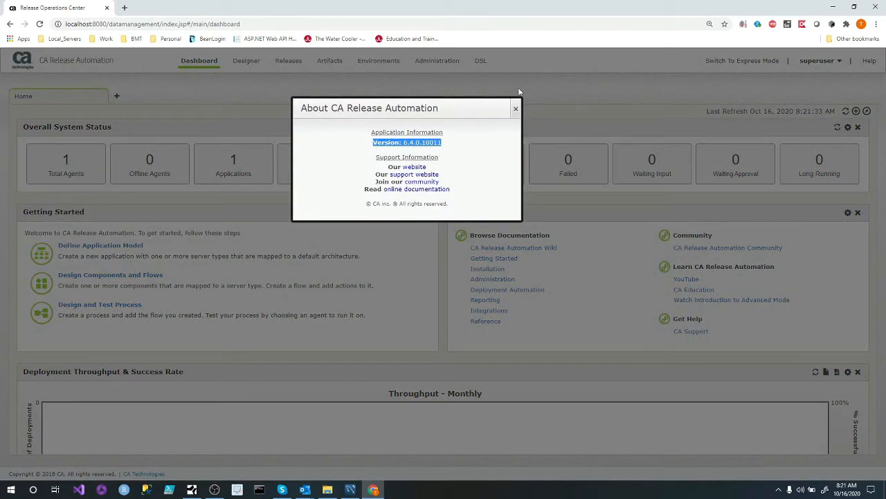
{"action": "left_click", "coordinate": [513, 110]}
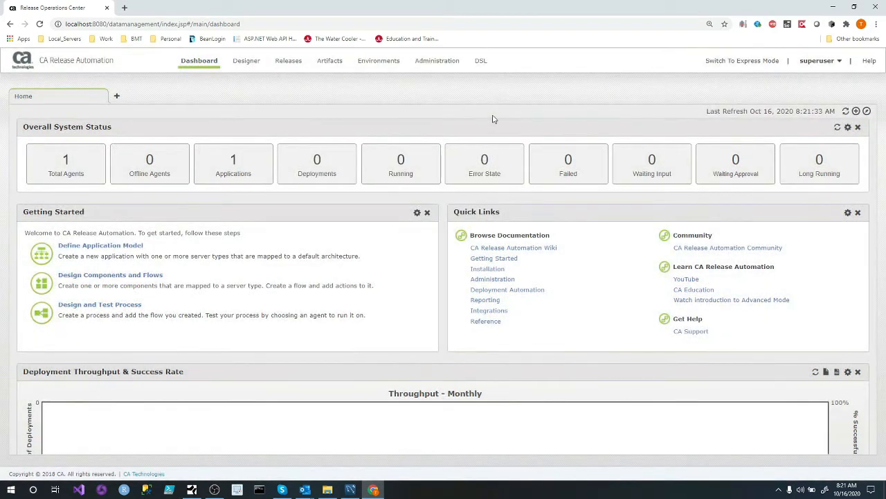
{"action": "left_click", "coordinate": [452, 67]}
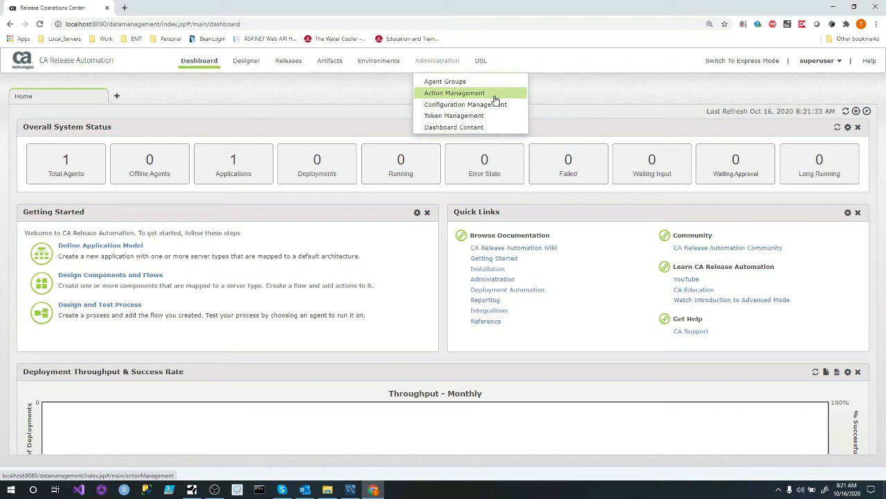
{"action": "left_click", "coordinate": [496, 100]}
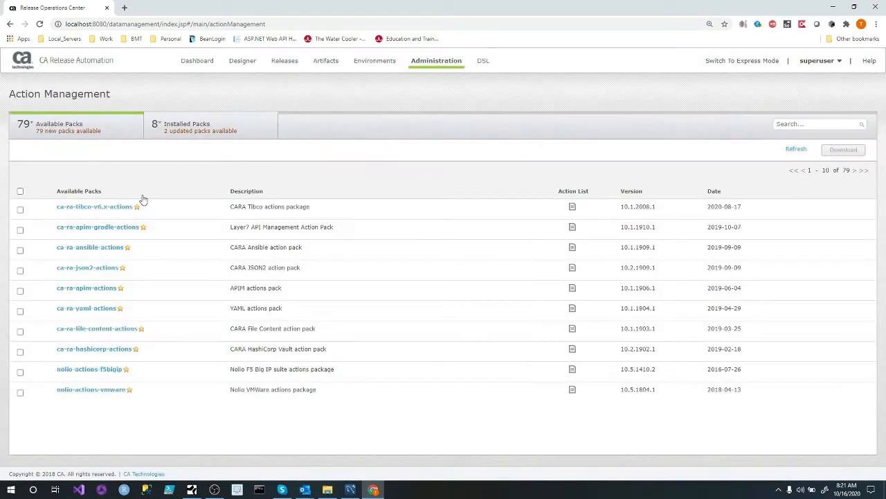
{"action": "left_click", "coordinate": [196, 132]}
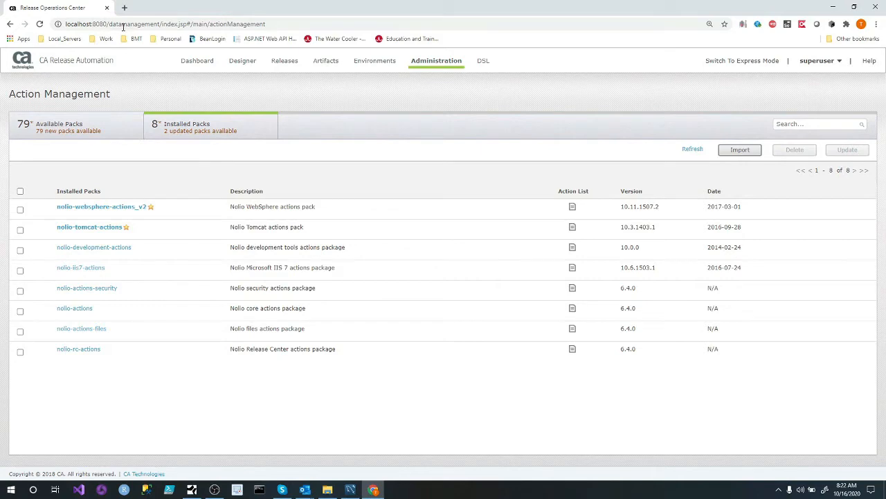
{"action": "left_click", "coordinate": [164, 23]}
{"action": "left_click_drag", "start_coordinate": [163, 23], "coordinate": [278, 23]}
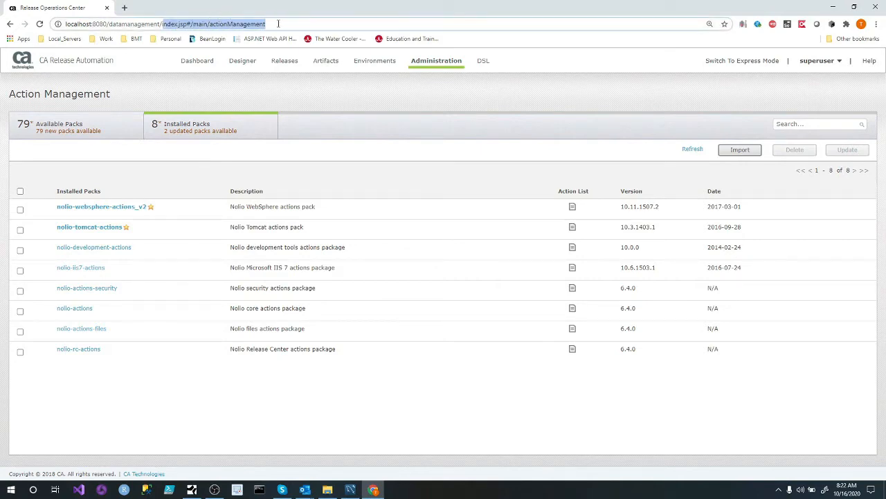
{"action": "type", "text": "i"}
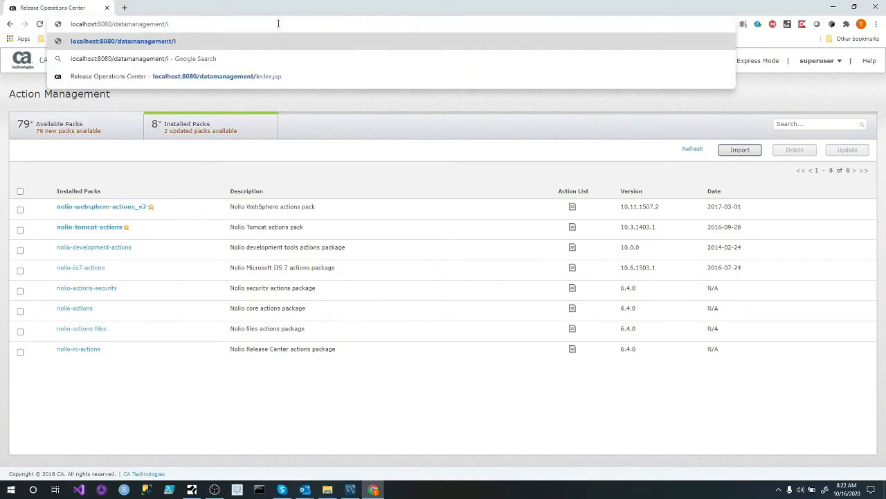
{"action": "key", "text": "Return"}
{"action": "left_click", "coordinate": [278, 24]}
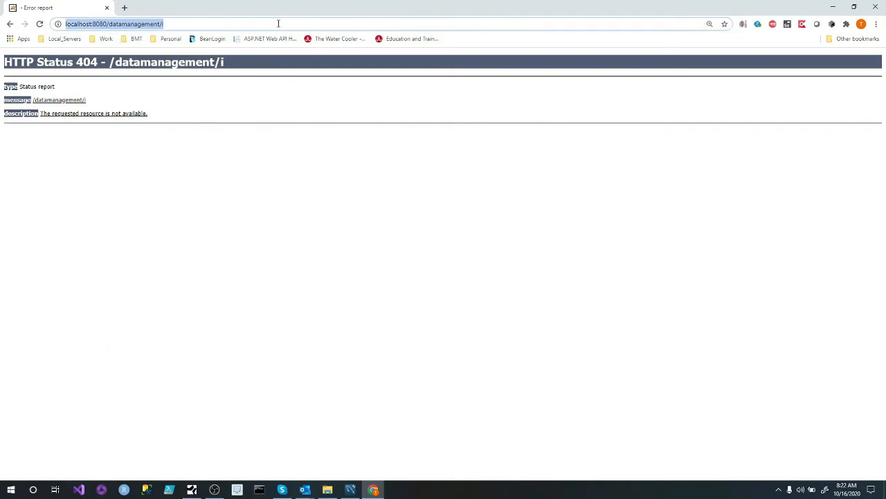
{"action": "left_click", "coordinate": [279, 24]}
{"action": "key", "text": "BackSpace"}
{"action": "key", "text": "Return"}
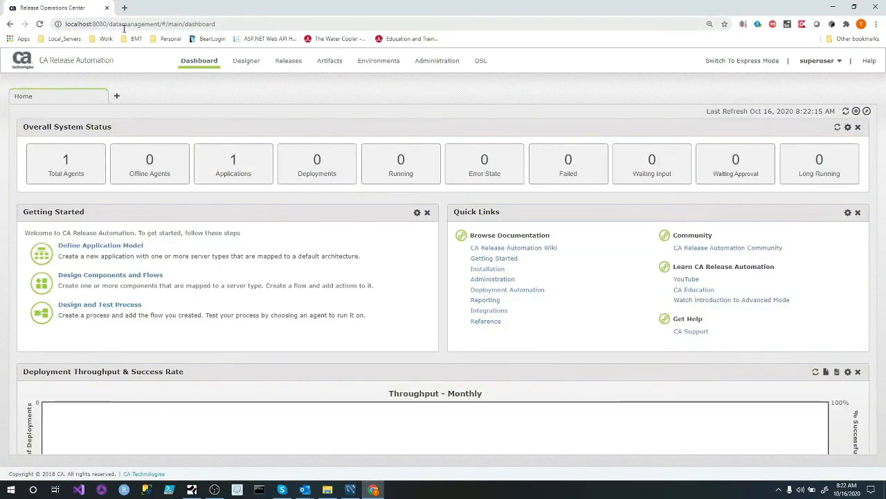
Go to localhost:8080/nolio-app and launch Automation Studio
{"action": "left_click_drag", "start_coordinate": [109, 23], "coordinate": [322, 19]}
{"action": "key", "text": "BackSpace"}
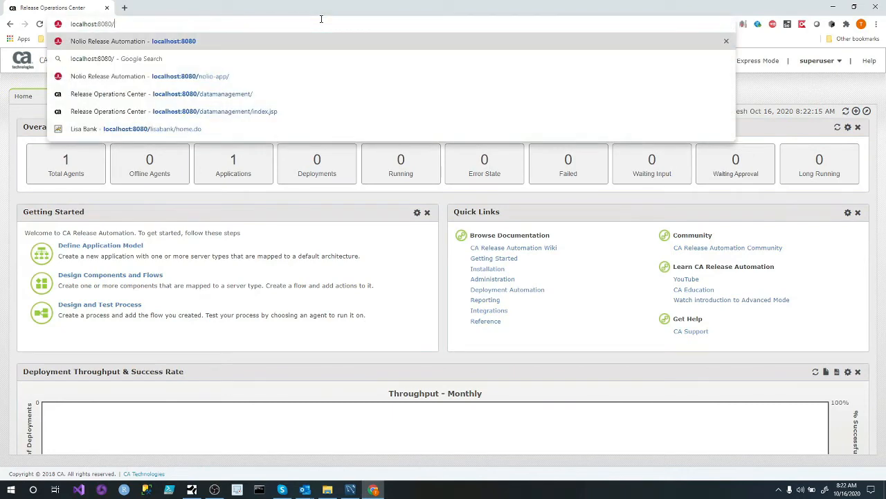
{"action": "key", "text": "Return"}
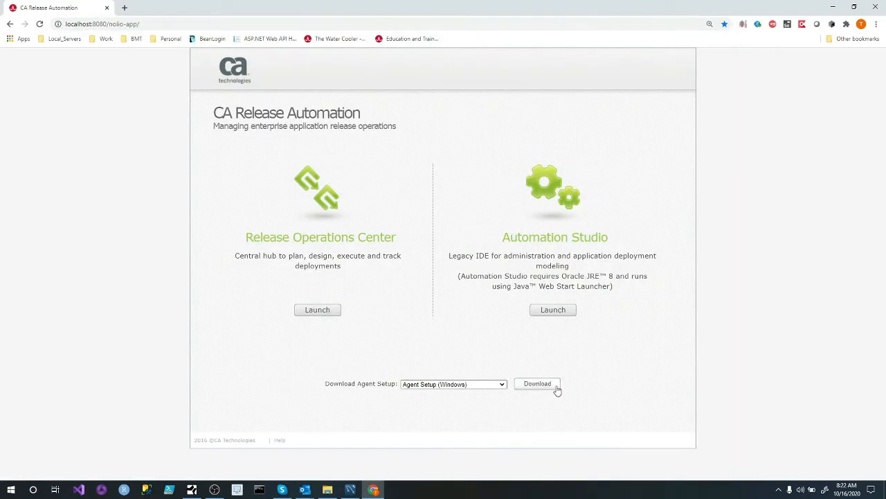
{"action": "left_click", "coordinate": [541, 388]}
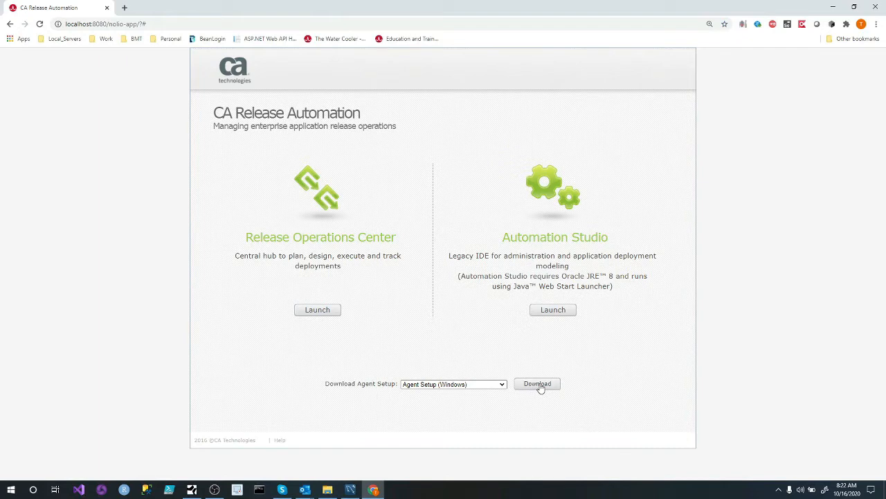
{"action": "left_click", "coordinate": [556, 309]}
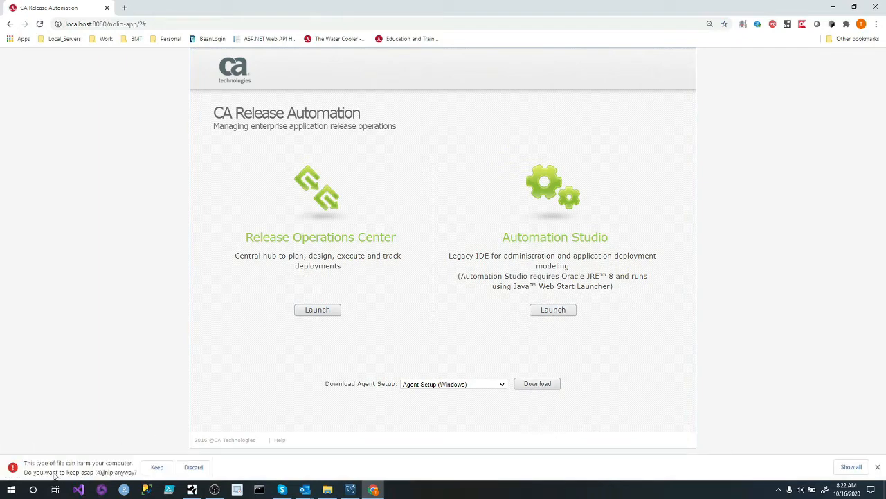
Open the downloaded .jnlp with Java Web Launcher, accept the risk and run it
{"action": "left_click", "coordinate": [155, 466]}
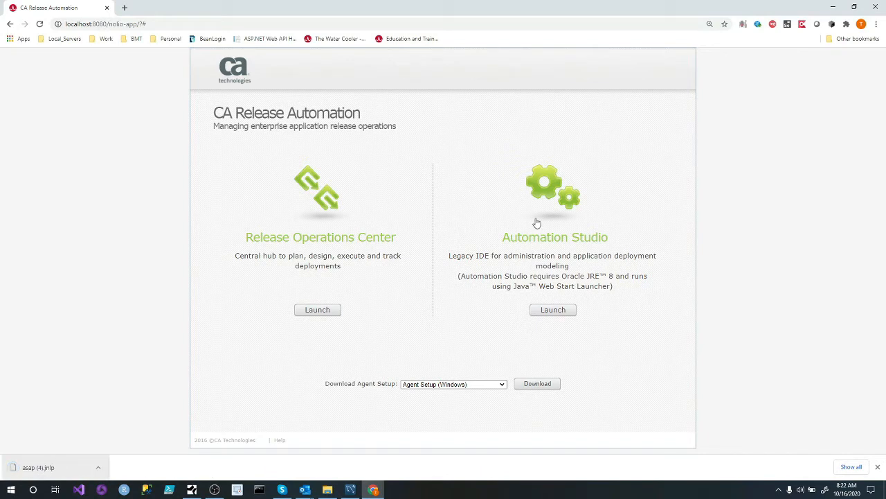
{"action": "left_click", "coordinate": [66, 467]}
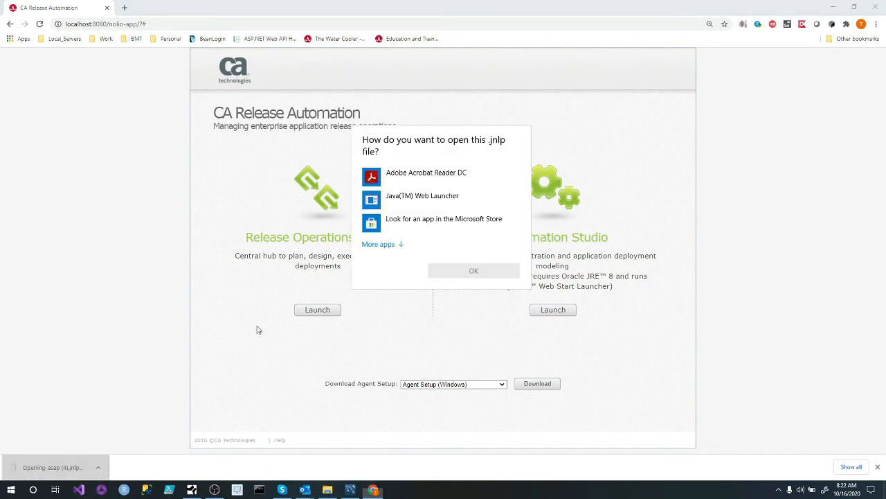
{"action": "left_click", "coordinate": [416, 198]}
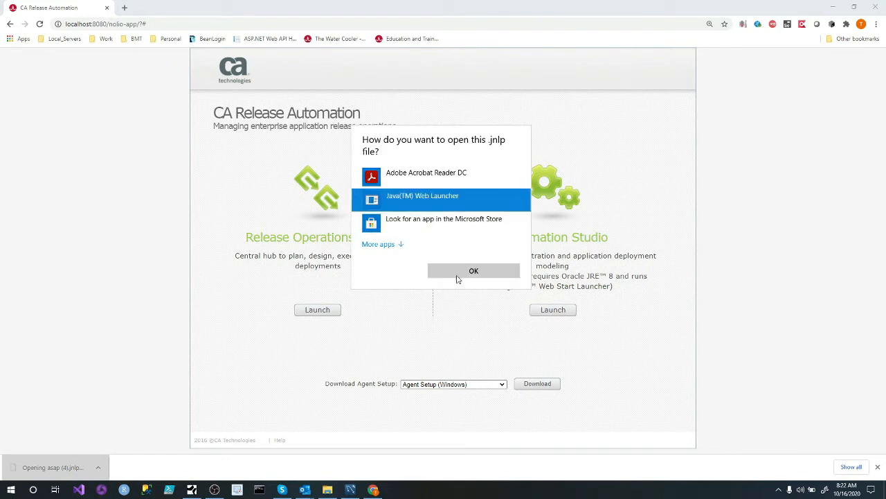
{"action": "left_click", "coordinate": [484, 270]}
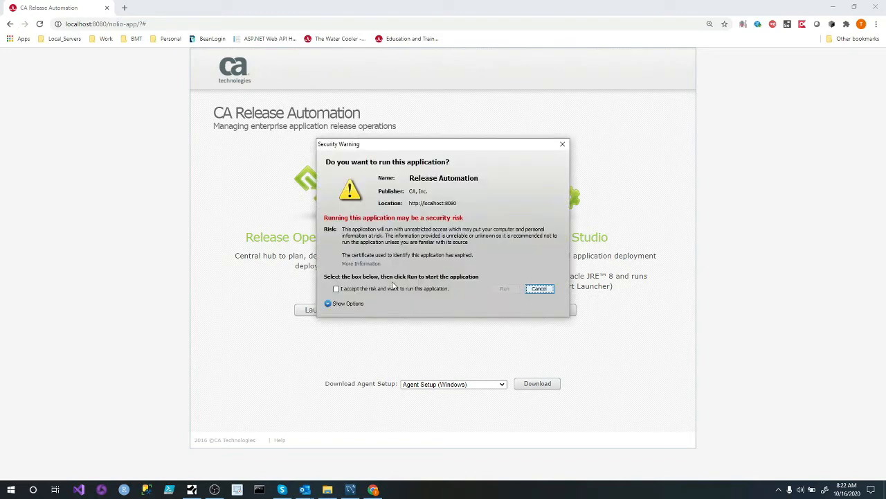
{"action": "left_click", "coordinate": [367, 287]}
{"action": "left_click", "coordinate": [506, 289]}
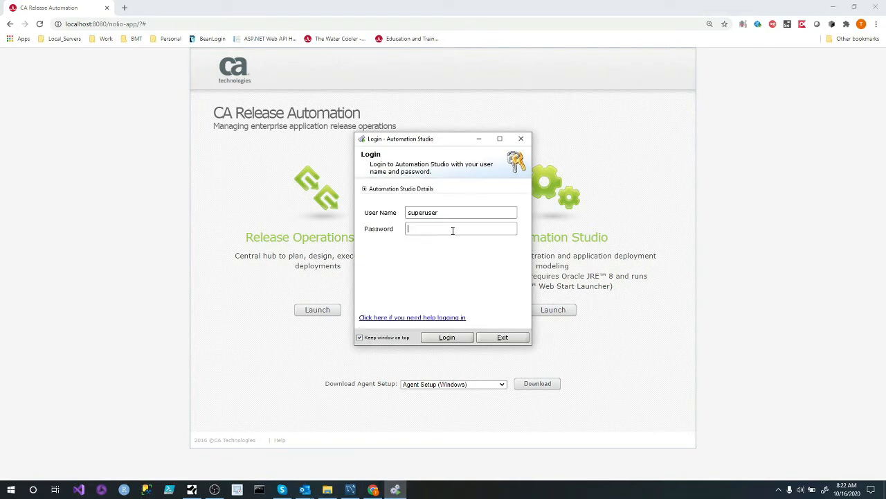
Log in to Automation Studio, retyping the rejected password, then maximize the Studio window
{"action": "key", "text": "Return"}
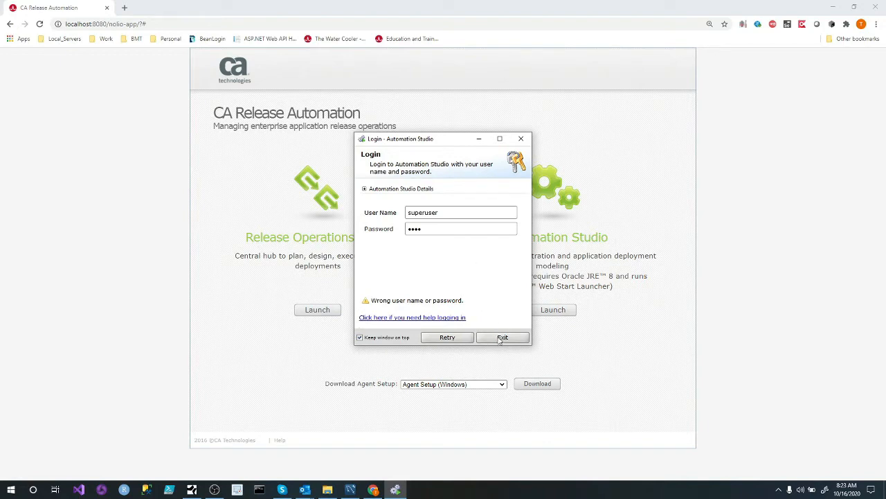
{"action": "left_click_drag", "start_coordinate": [424, 229], "coordinate": [386, 232]}
{"action": "type", "text": "s"}
{"action": "key", "text": "Return"}
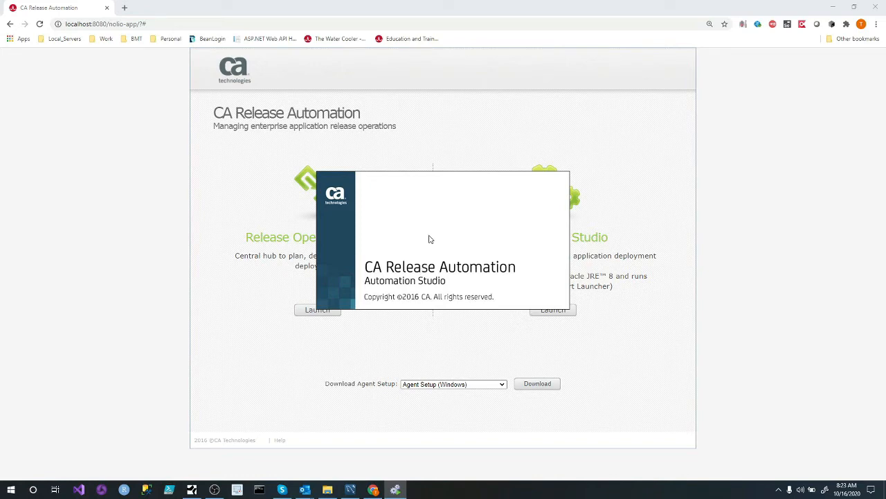
{"action": "double_click", "coordinate": [285, 7]}
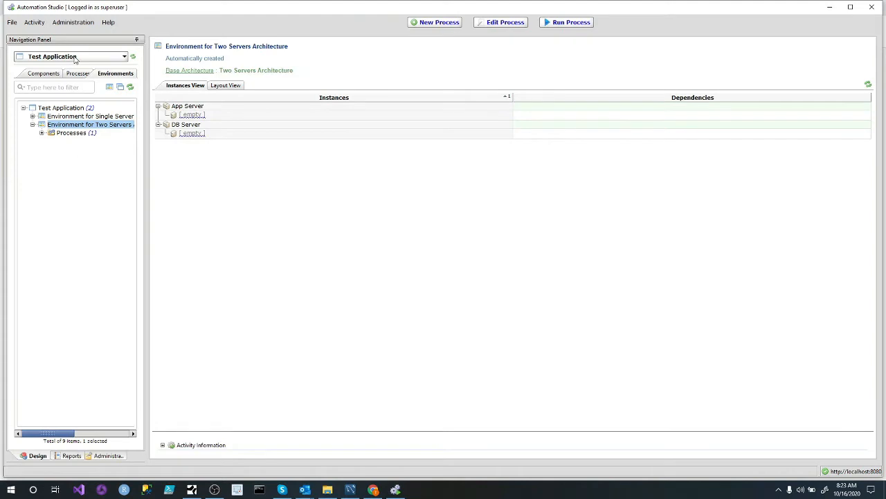
Upgrade the DESKTOP-2UN961J agent from Administration > Agent Management and acknowledge its completion
{"action": "left_click", "coordinate": [75, 23]}
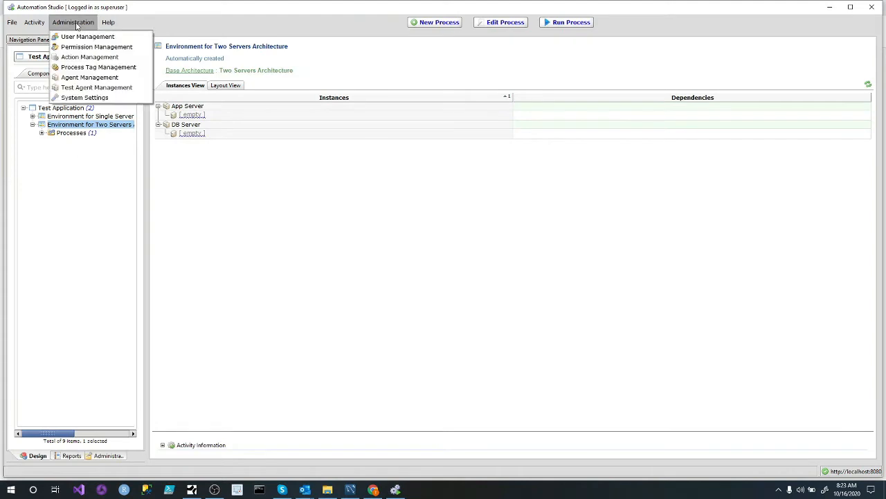
{"action": "left_click", "coordinate": [110, 77]}
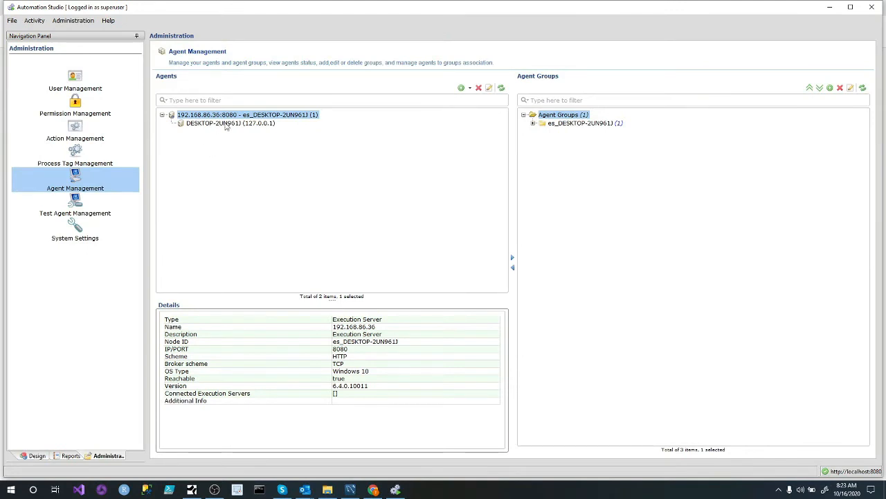
{"action": "right_click", "coordinate": [222, 128]}
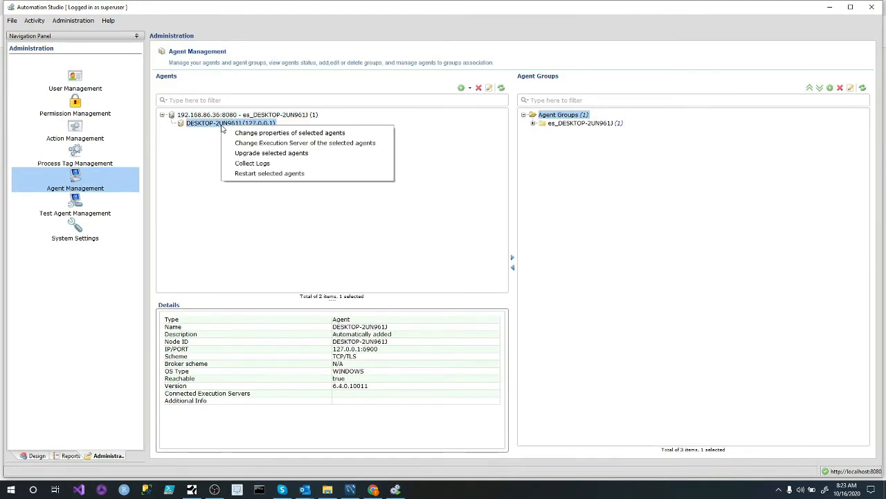
{"action": "left_click", "coordinate": [312, 154]}
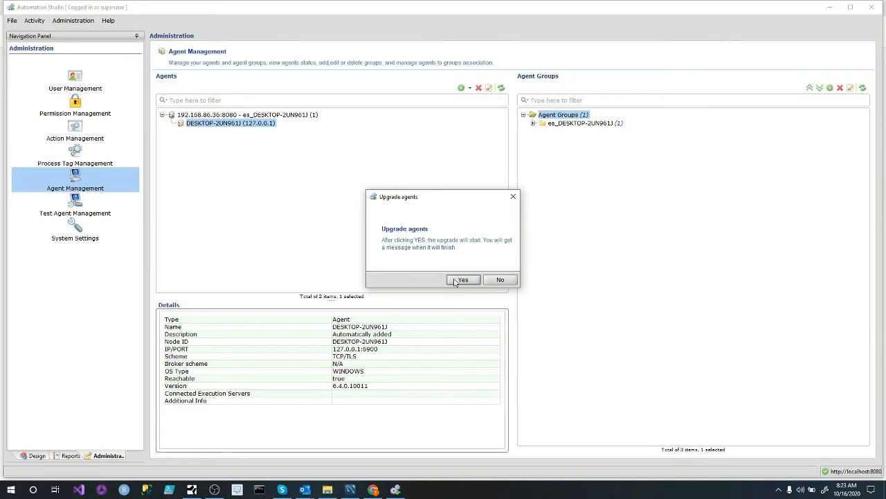
{"action": "left_click", "coordinate": [460, 280]}
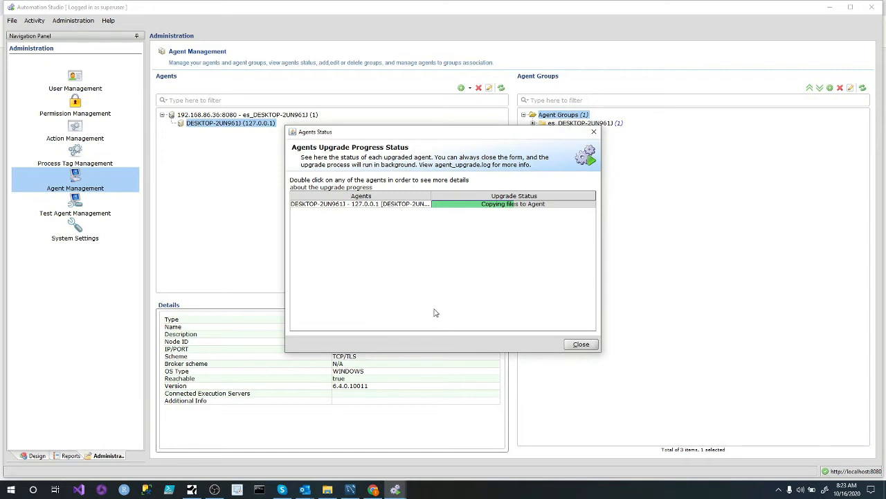
{"action": "left_click", "coordinate": [533, 312]}
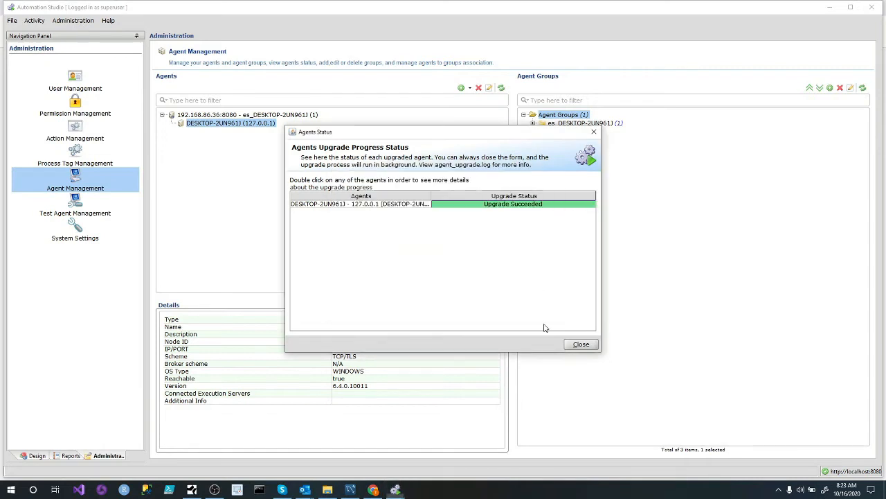
{"action": "left_click", "coordinate": [580, 344]}
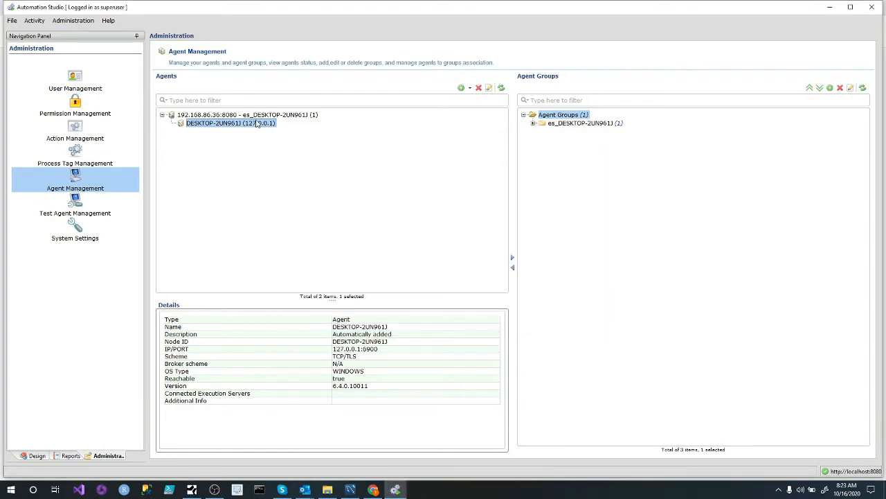
Refresh the agent list and check DESKTOP-2UN961J's details for version 6.4.0.10011
{"action": "left_click", "coordinate": [194, 115]}
{"action": "left_click", "coordinate": [500, 89]}
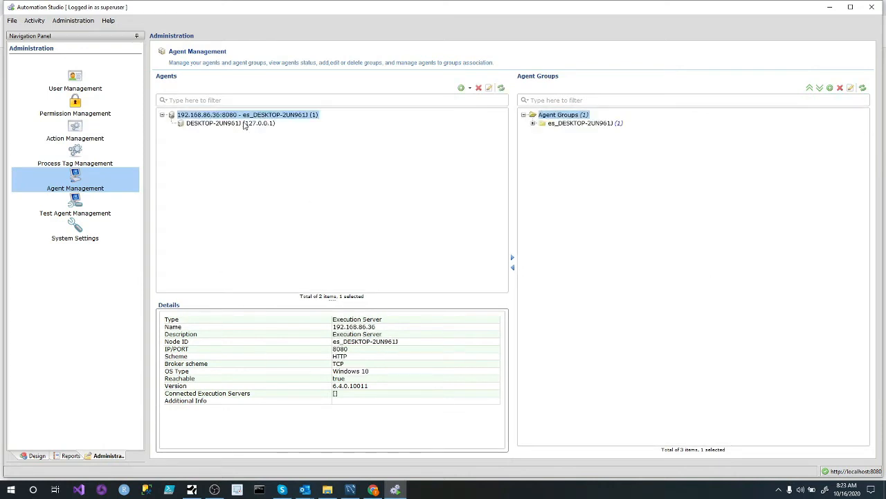
{"action": "left_click", "coordinate": [243, 124]}
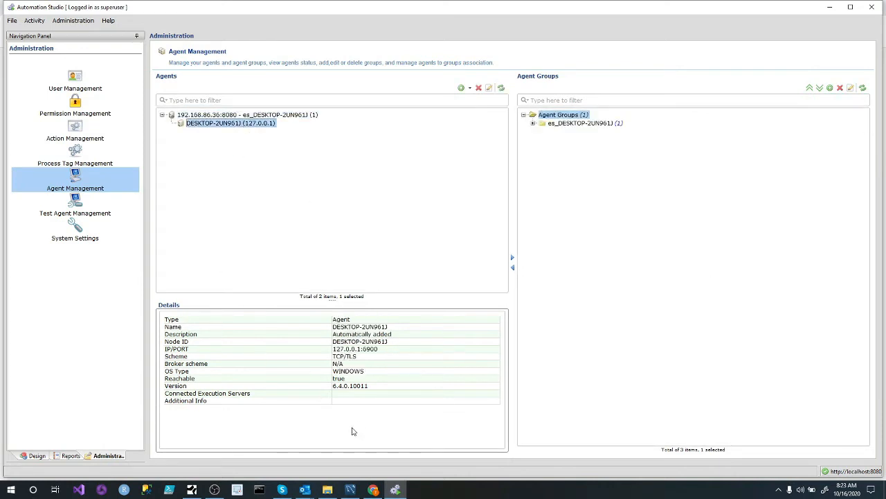
{"action": "left_click", "coordinate": [363, 389]}
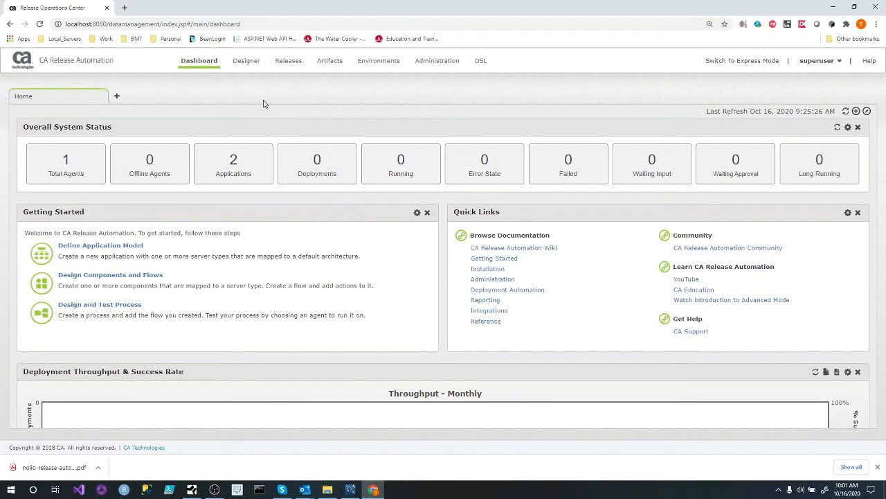
Check Help > About, which reports server version 6.4.0.10011
{"action": "left_click", "coordinate": [866, 61]}
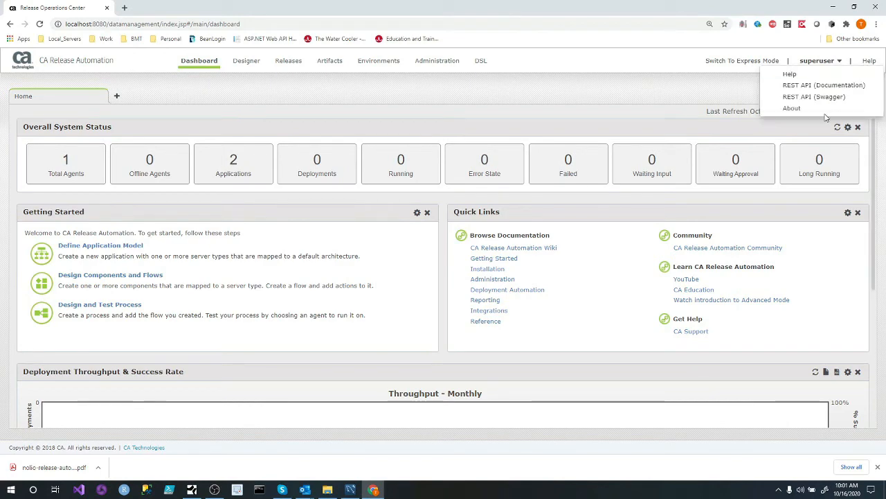
{"action": "left_click", "coordinate": [820, 108]}
{"action": "left_click_drag", "start_coordinate": [442, 142], "coordinate": [402, 142]}
{"action": "left_click", "coordinate": [515, 108]}
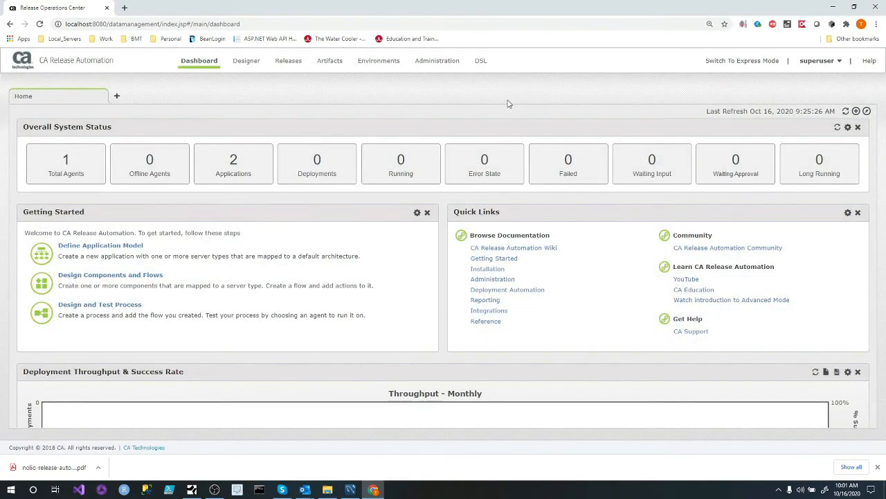
Show the 15 installed packs under Administration > Action Management > Installed Packs
{"action": "left_click", "coordinate": [437, 63]}
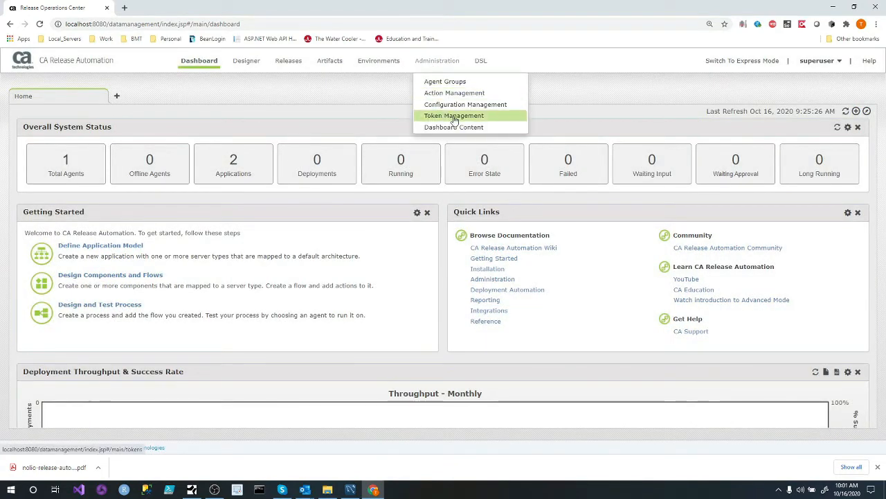
{"action": "left_click", "coordinate": [460, 93]}
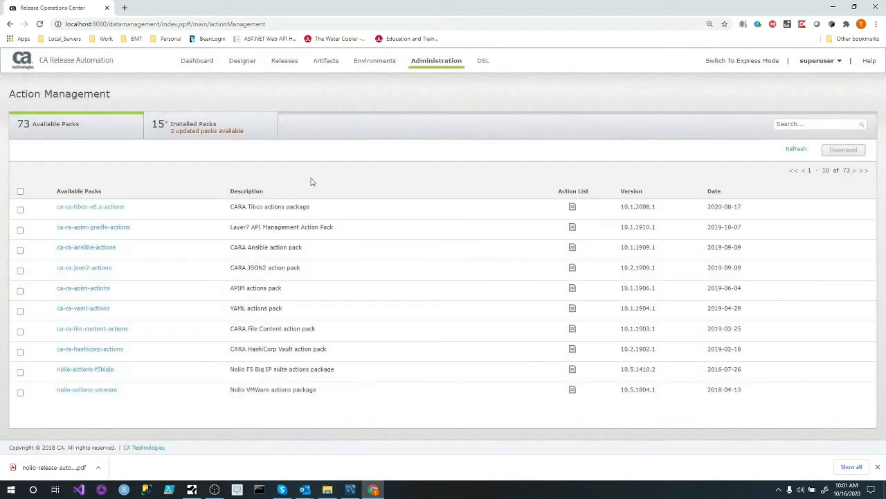
{"action": "left_click", "coordinate": [173, 131]}
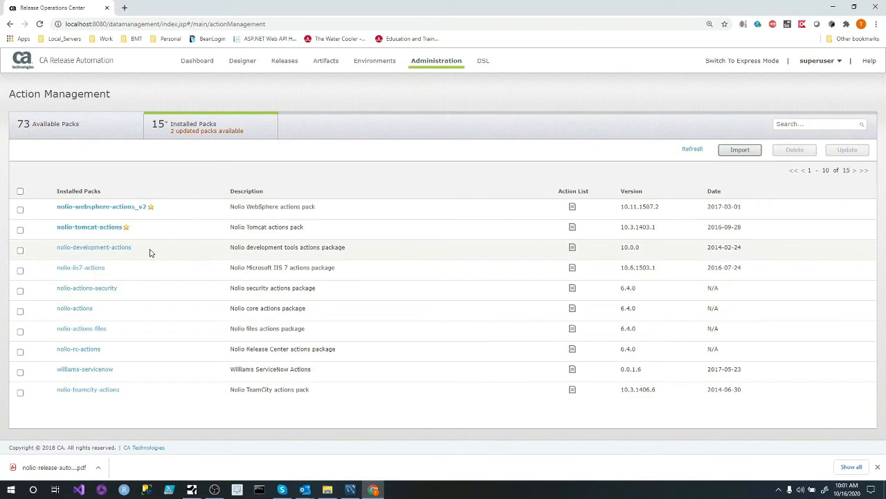
{"action": "left_click_drag", "start_coordinate": [138, 250], "coordinate": [54, 250]}
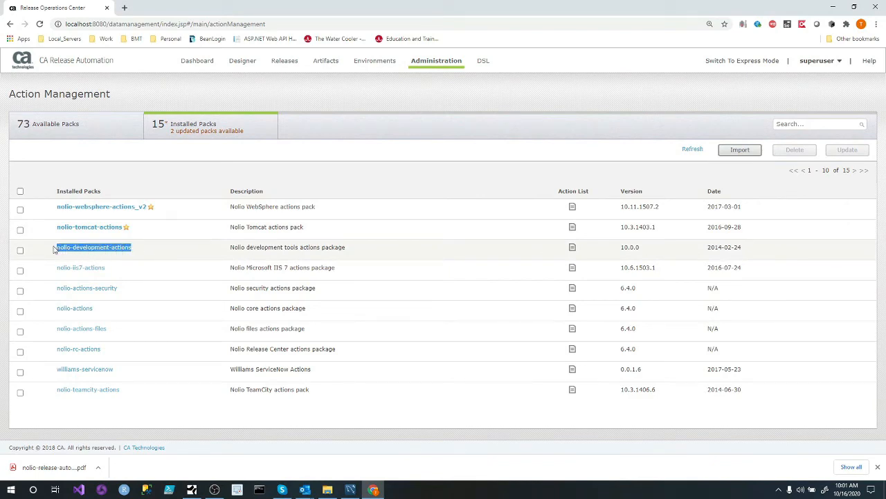
{"action": "left_click", "coordinate": [155, 252]}
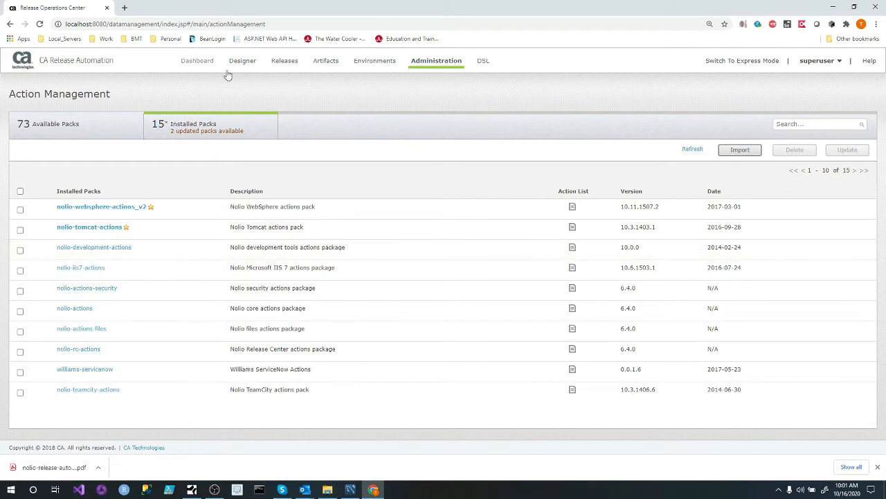
Switch the Process Design application to Test Application
{"action": "left_click", "coordinate": [260, 95]}
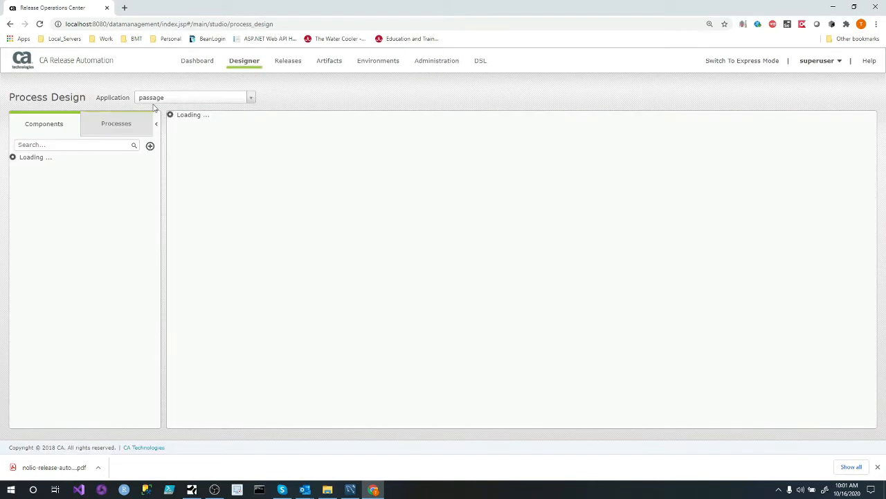
{"action": "left_click", "coordinate": [166, 103]}
{"action": "left_click", "coordinate": [164, 134]}
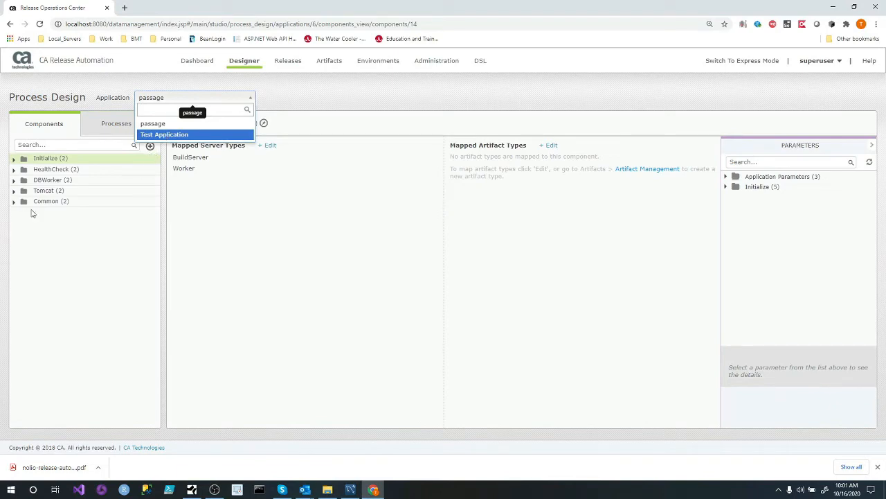
{"action": "double_click", "coordinate": [46, 160]}
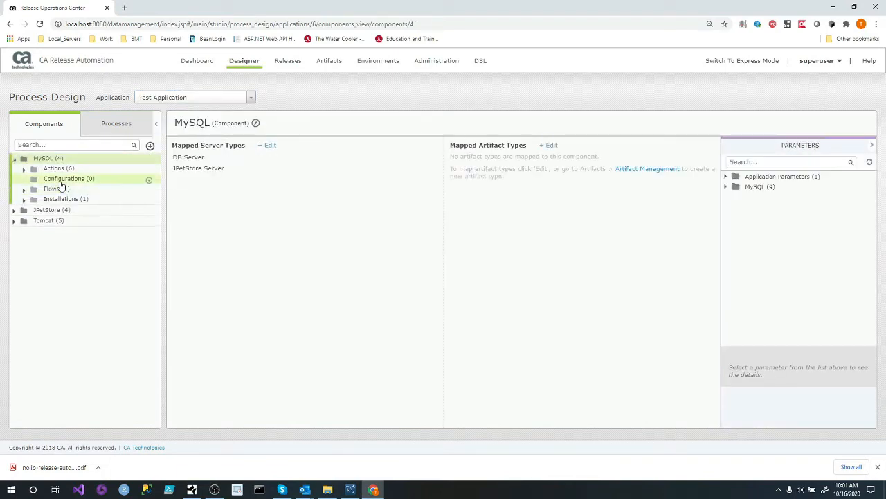
Open the Extract Tomcat ZIP action under Tomcat > Installations, then minimize Chrome
{"action": "left_click", "coordinate": [62, 178]}
{"action": "left_click", "coordinate": [61, 211]}
{"action": "left_click", "coordinate": [60, 223]}
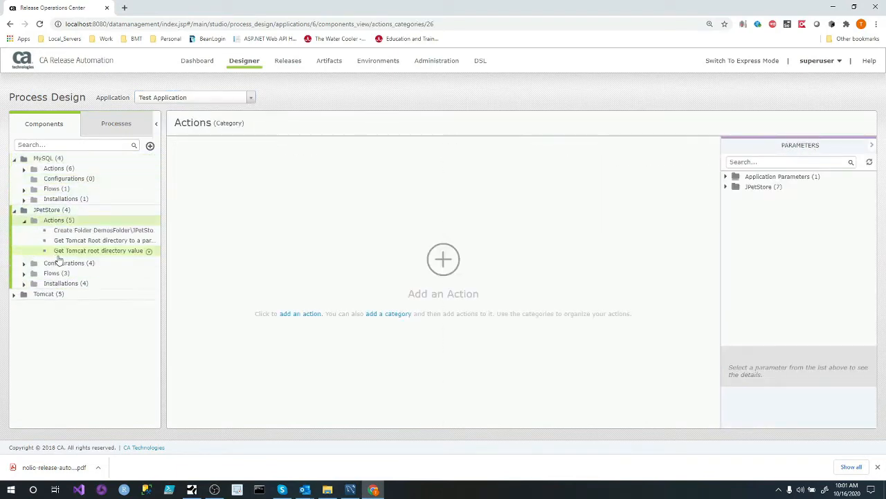
{"action": "left_click", "coordinate": [66, 317]}
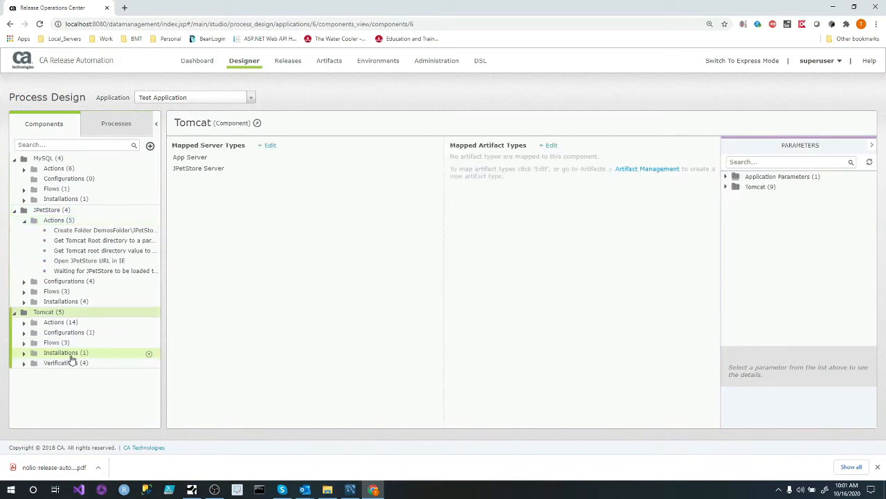
{"action": "left_click", "coordinate": [88, 354]}
{"action": "left_click", "coordinate": [89, 362]}
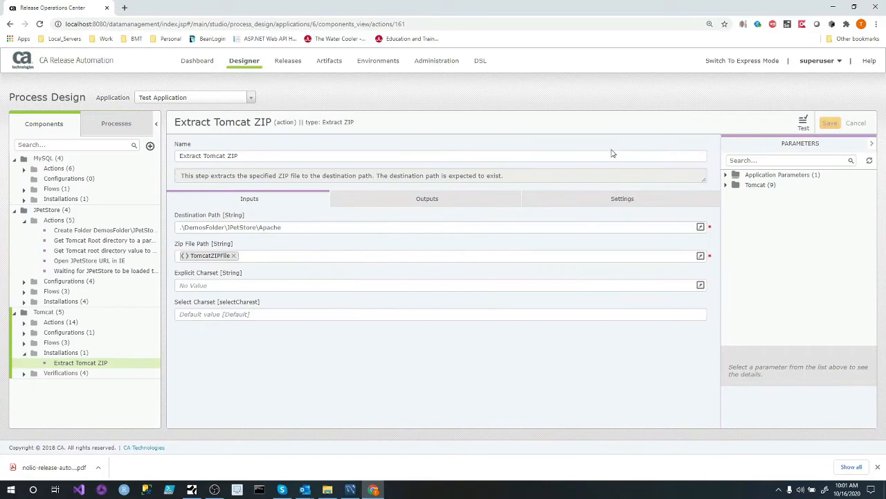
{"action": "left_click", "coordinate": [832, 8]}
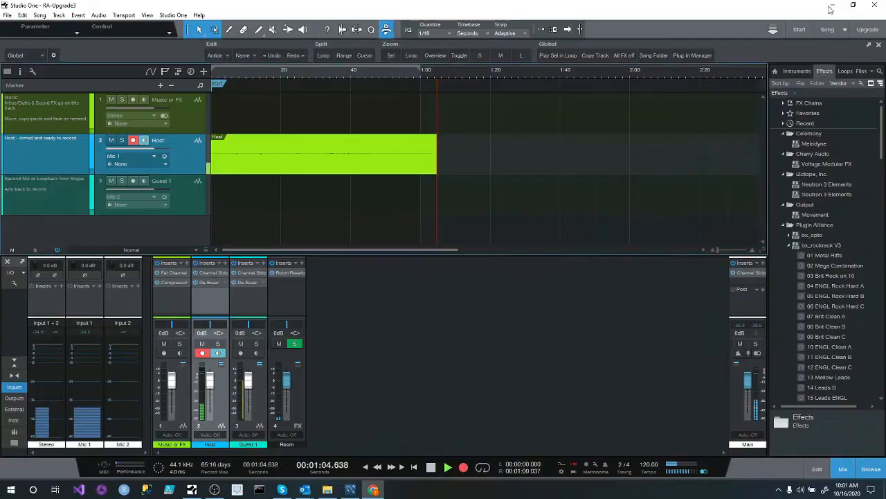
Minimize Studio One and close MySQL Workbench
{"action": "left_click", "coordinate": [831, 10]}
{"action": "left_click_drag", "start_coordinate": [500, 4], "coordinate": [560, 75]}
{"action": "left_click", "coordinate": [672, 70]}
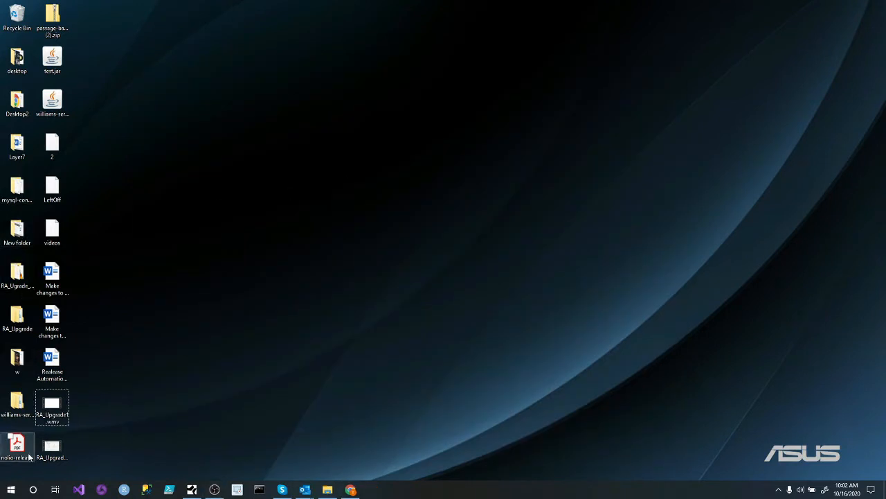
Mount the installation disc image from RA_Upgrade > 6.5 > 19690316
{"action": "left_click", "coordinate": [15, 318]}
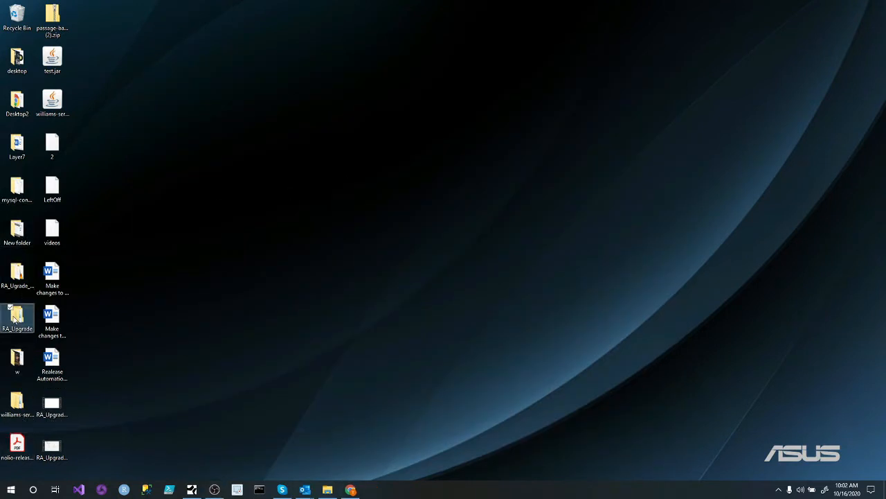
{"action": "double_click", "coordinate": [15, 319]}
{"action": "double_click", "coordinate": [549, 95]}
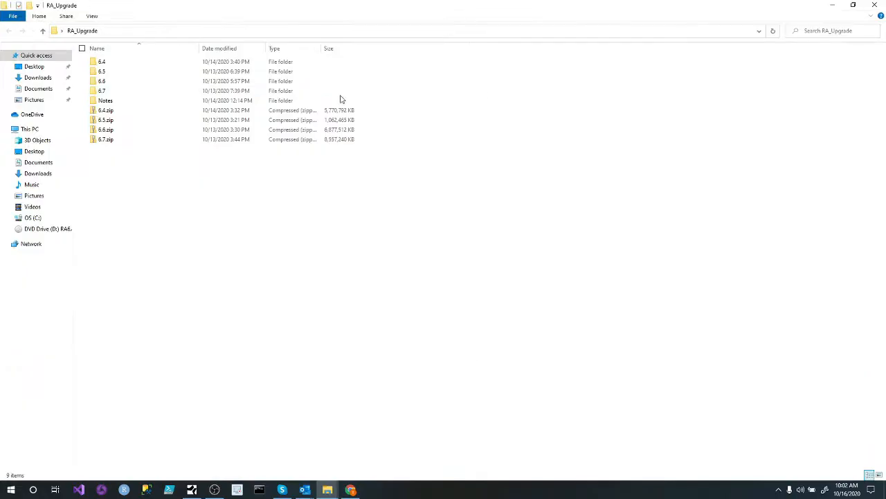
{"action": "double_click", "coordinate": [166, 75]}
{"action": "double_click", "coordinate": [135, 63]}
{"action": "double_click", "coordinate": [173, 65]}
Run nolio_server_windows-x64_6_5_0_b10007.exe as administrator
{"action": "left_click", "coordinate": [201, 104]}
{"action": "right_click", "coordinate": [201, 104]}
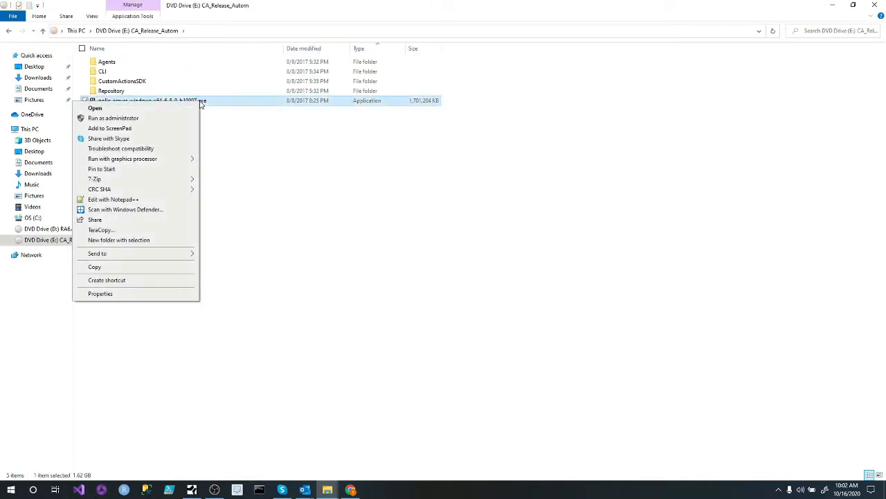
{"action": "left_click", "coordinate": [170, 118]}
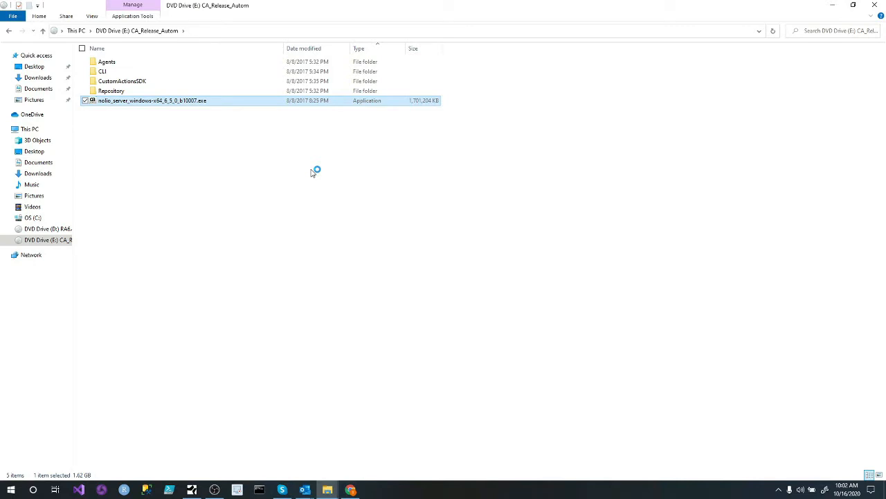
In Chrome, view Designer's Application Model and Import/Export pages, then return to the Dashboard
{"action": "left_click", "coordinate": [351, 490]}
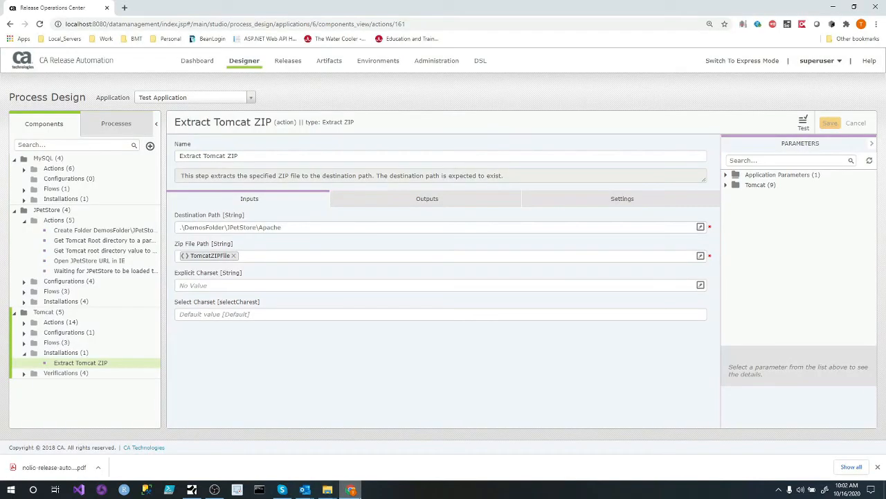
{"action": "left_click", "coordinate": [243, 64]}
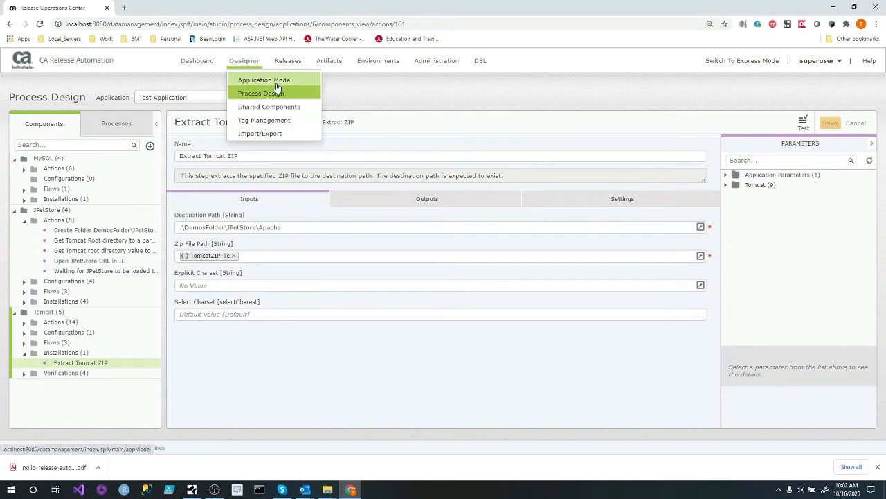
{"action": "left_click", "coordinate": [277, 81]}
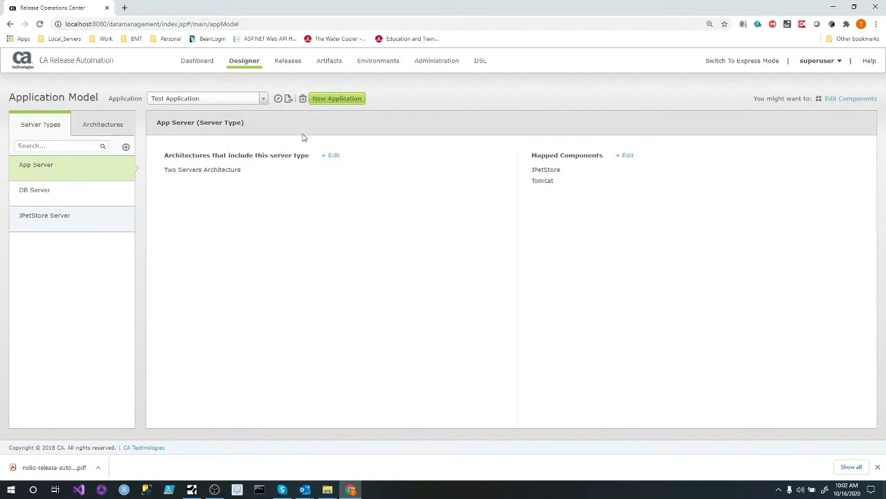
{"action": "mouse_move", "coordinate": [248, 70]}
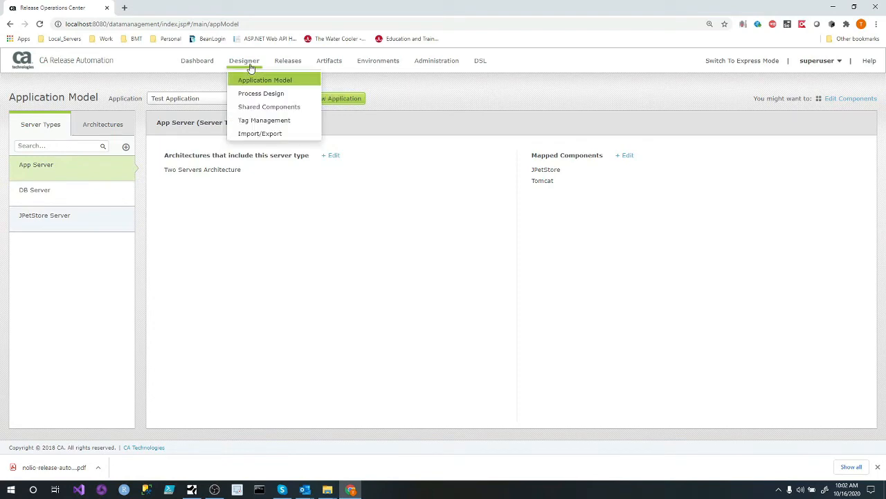
{"action": "left_click", "coordinate": [273, 136]}
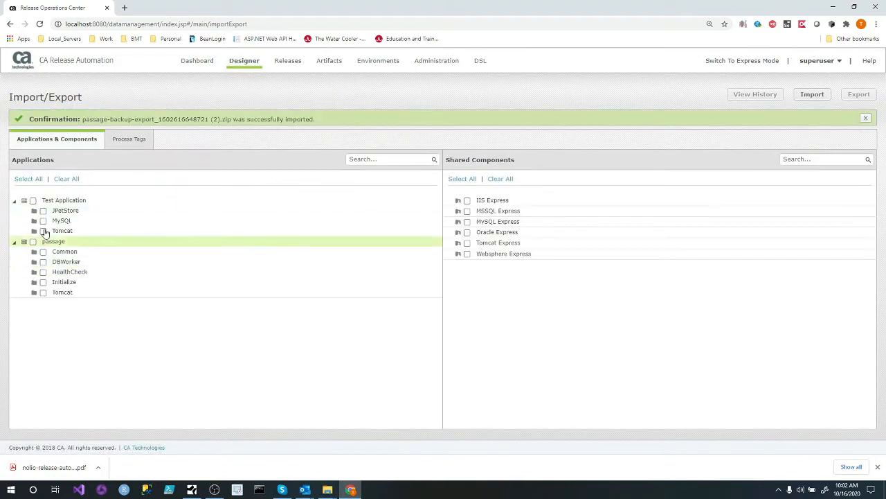
{"action": "left_click", "coordinate": [203, 64]}
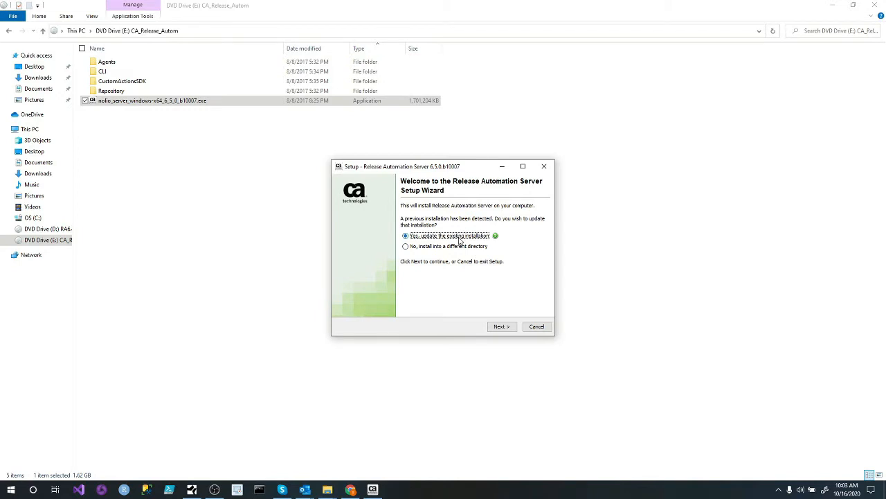
Keep 'Yes, update the existing installation' and close Chrome so no sessions stay open
{"action": "left_click", "coordinate": [501, 327]}
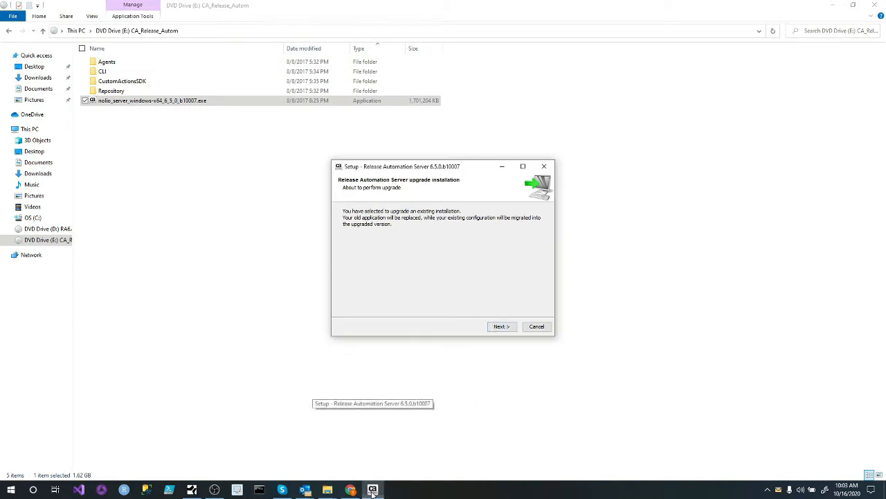
{"action": "left_click", "coordinate": [350, 489]}
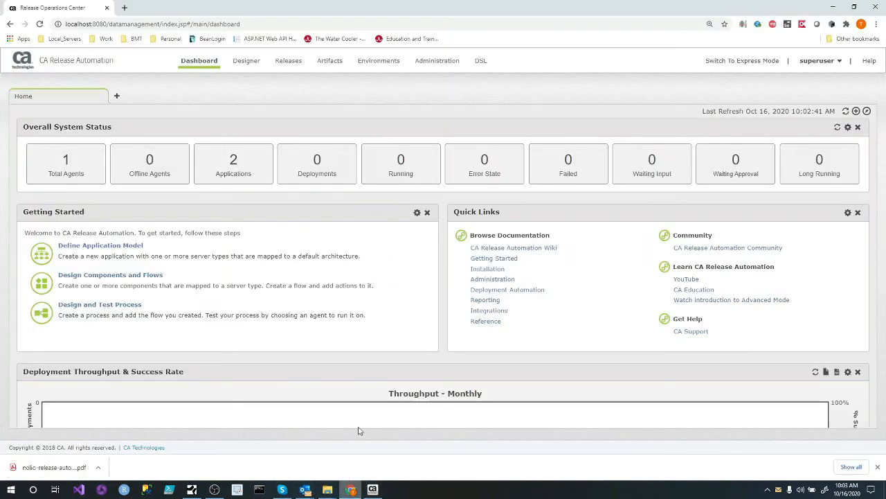
{"action": "left_click", "coordinate": [875, 6]}
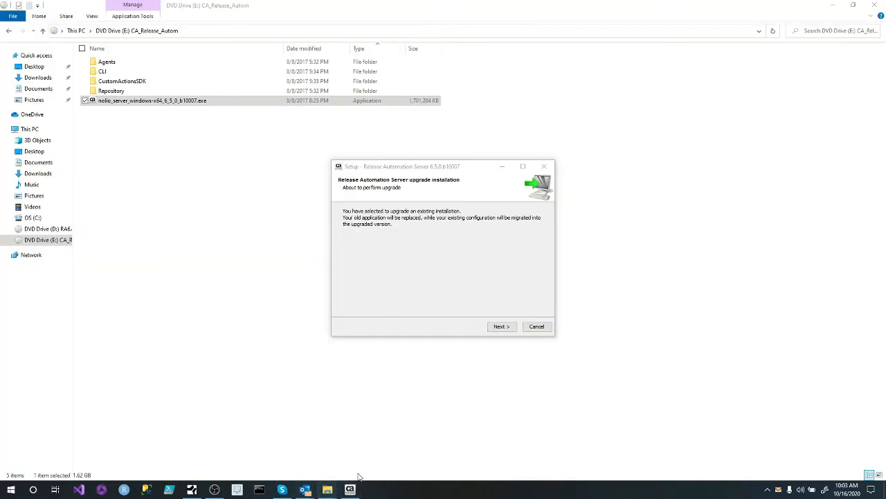
Continue past the running-jobs check and start the 6.5.0 server upgrade
{"action": "left_click", "coordinate": [416, 326]}
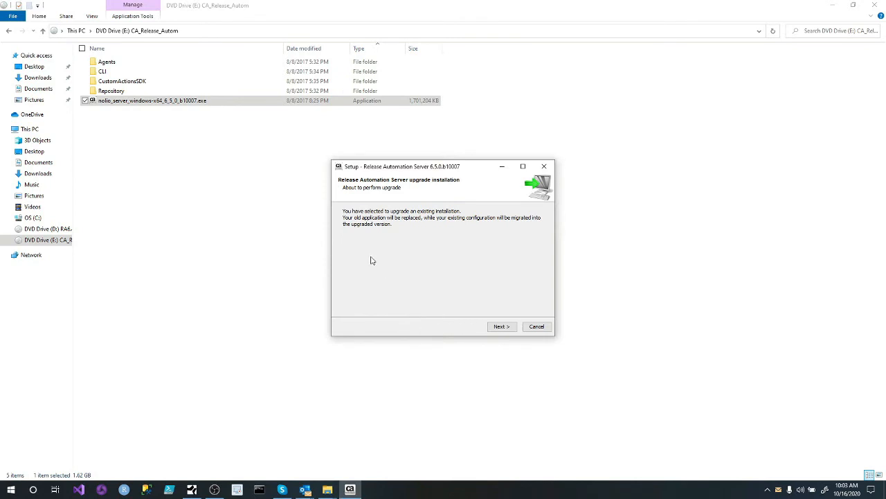
{"action": "left_click", "coordinate": [504, 327]}
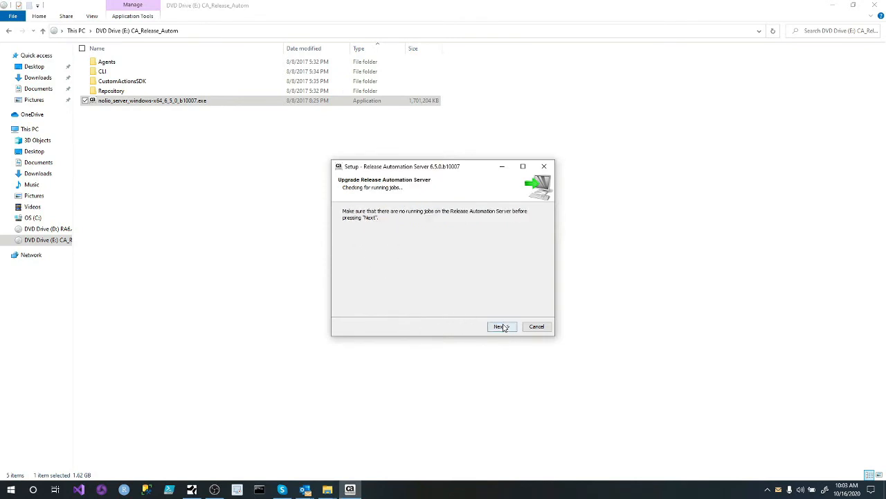
{"action": "left_click", "coordinate": [503, 327]}
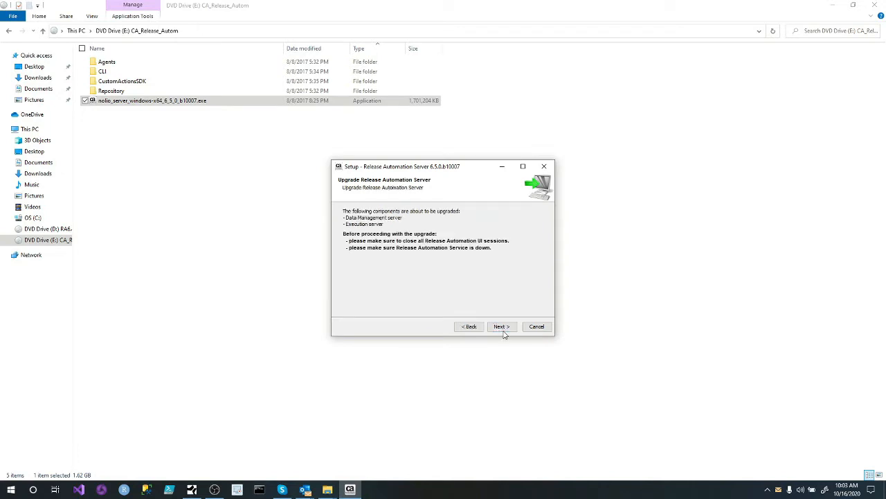
{"action": "left_click", "coordinate": [505, 331]}
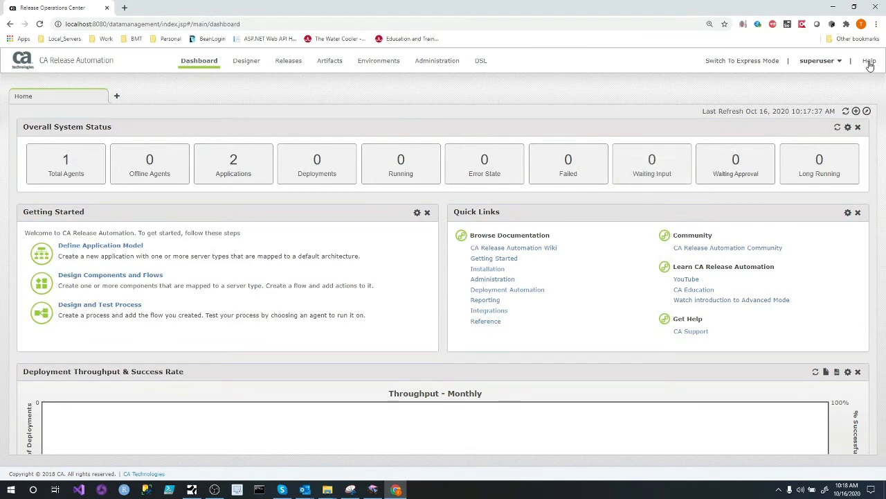
Confirm in Help > About that the server reports version 6.5.0.10007
{"action": "left_click", "coordinate": [870, 64]}
{"action": "left_click", "coordinate": [796, 112]}
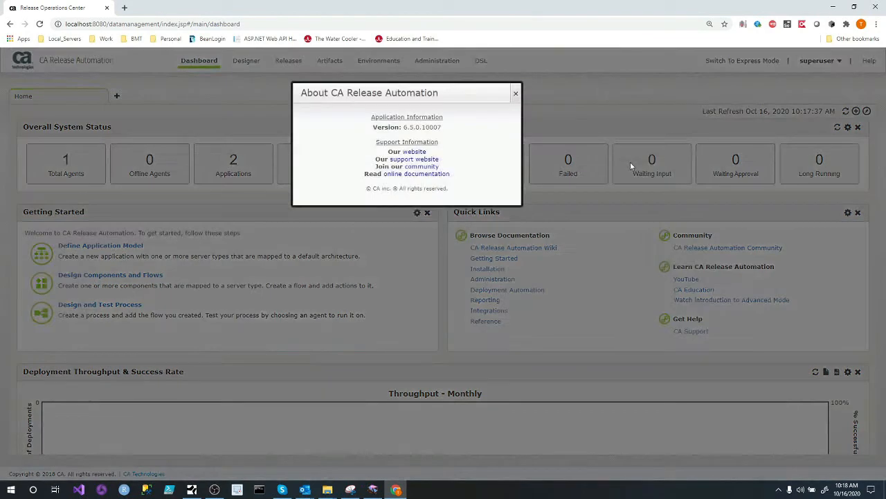
{"action": "left_click_drag", "start_coordinate": [450, 143], "coordinate": [367, 148]}
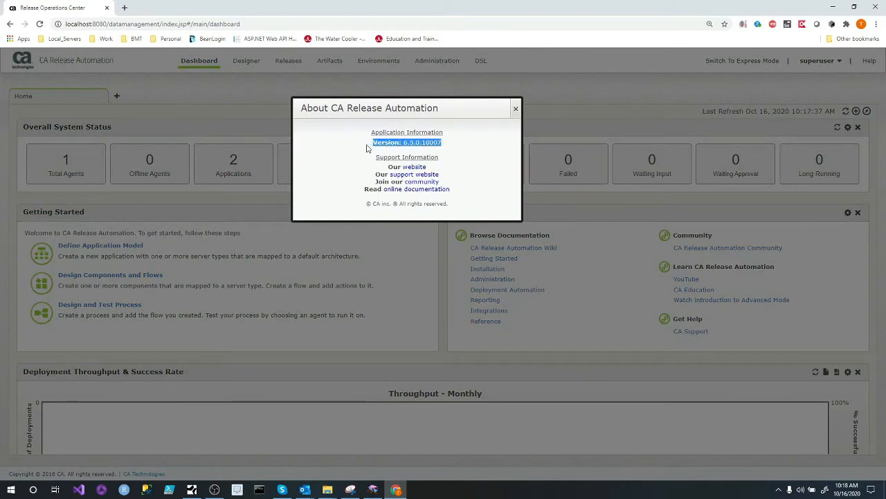
{"action": "left_click", "coordinate": [516, 108]}
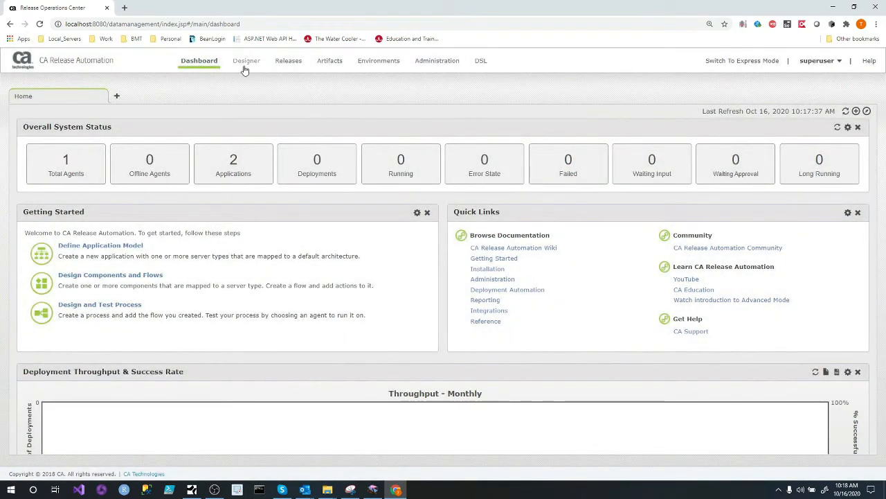
Review the installed packs under Administration > Action Management > Installed Packs
{"action": "left_click", "coordinate": [245, 63]}
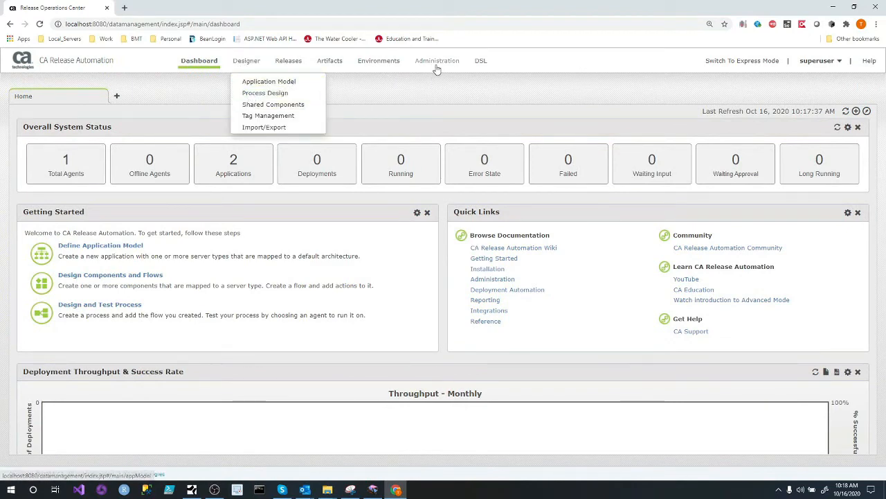
{"action": "left_click", "coordinate": [437, 61]}
{"action": "left_click", "coordinate": [430, 93]}
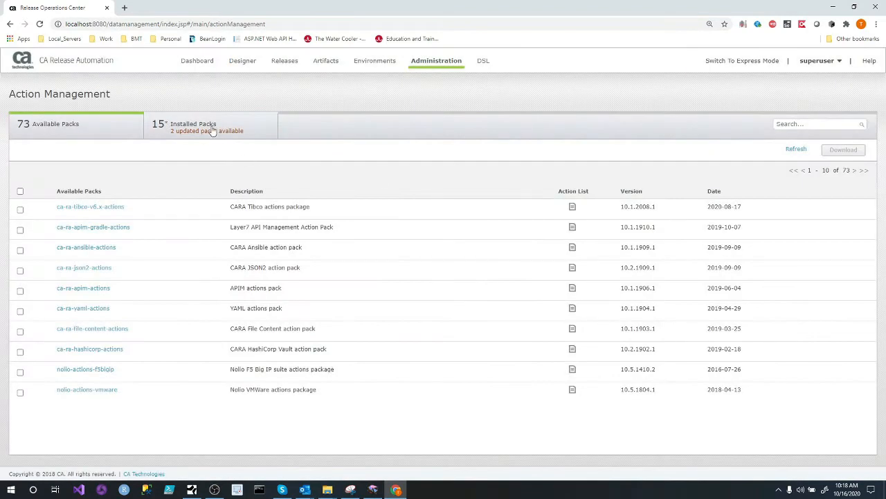
{"action": "left_click", "coordinate": [212, 129]}
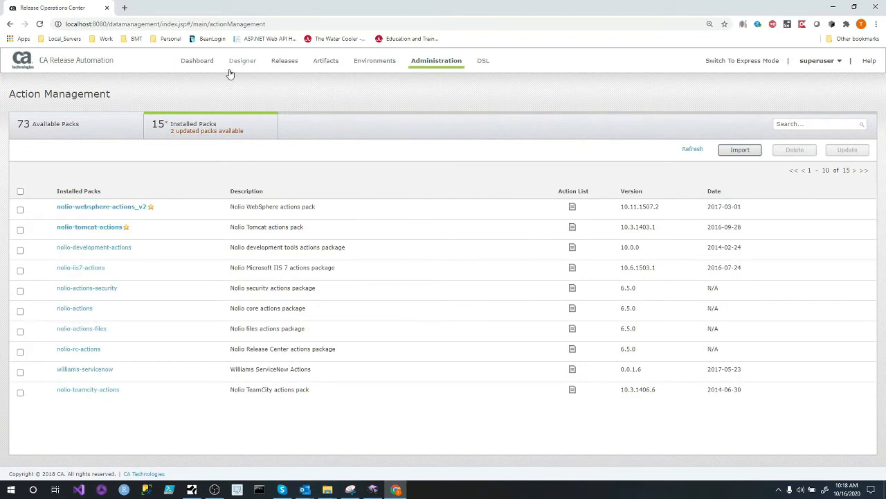
Load the bare localhost:8080 start page by trimming the address path
{"action": "left_click_drag", "start_coordinate": [110, 24], "coordinate": [336, 25]}
{"action": "key", "text": "BackSpace"}
{"action": "key", "text": "Return"}
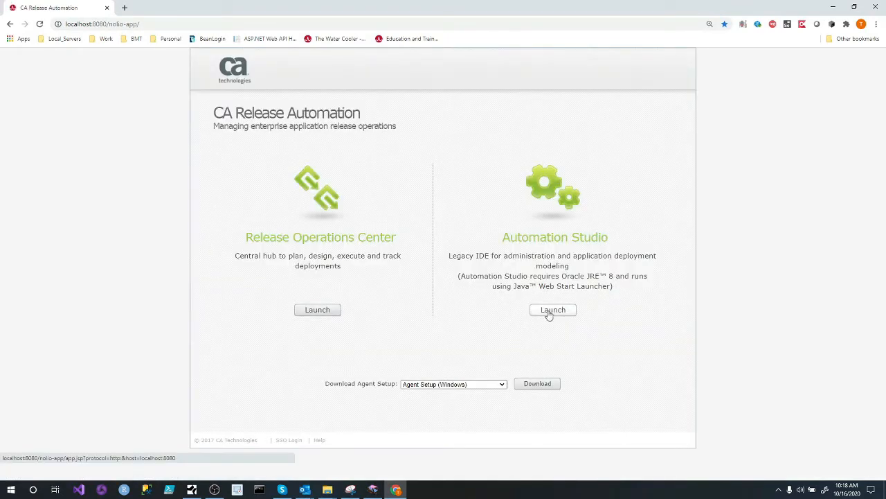
Launch Automation Studio, keeping the .jnlp file and opening it with Java Web Launcher
{"action": "left_click", "coordinate": [549, 315]}
{"action": "left_click", "coordinate": [156, 470]}
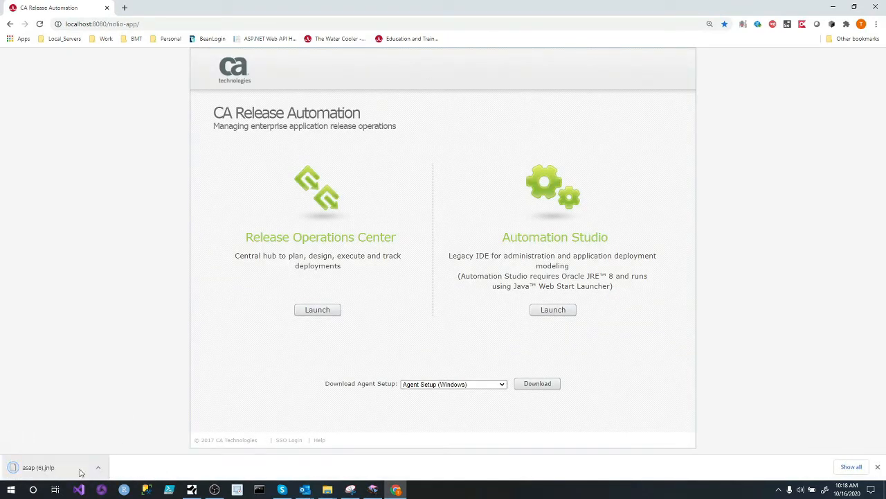
{"action": "left_click", "coordinate": [56, 468]}
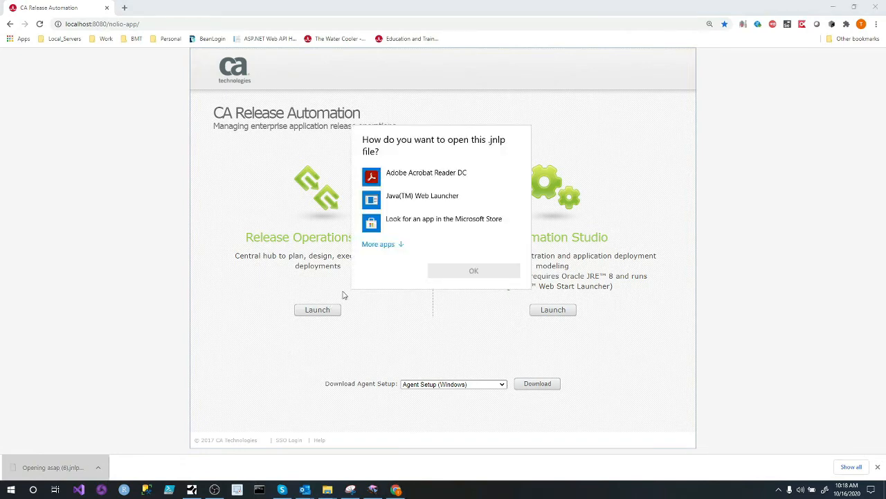
{"action": "left_click", "coordinate": [403, 199]}
{"action": "left_click", "coordinate": [455, 275]}
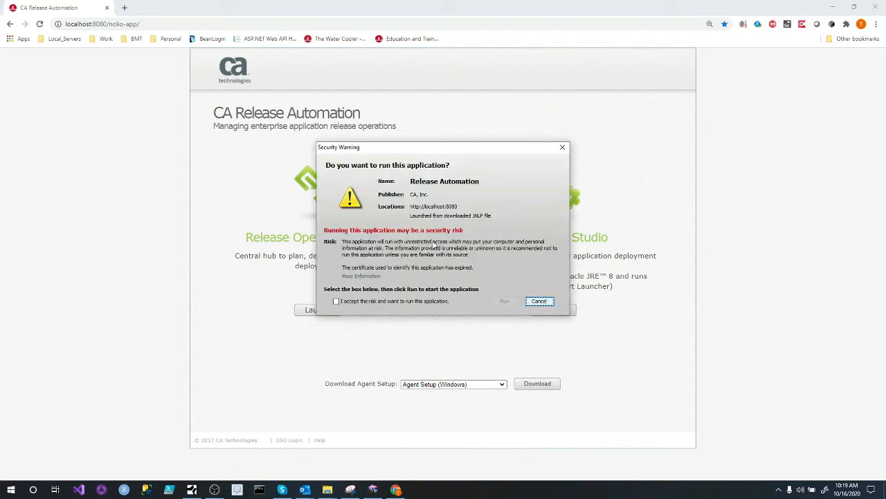
Accept the risk and run the application past both Java security warnings
{"action": "left_click", "coordinate": [389, 302]}
{"action": "left_click_drag", "start_coordinate": [472, 154], "coordinate": [412, 186]}
{"action": "left_click", "coordinate": [452, 335]}
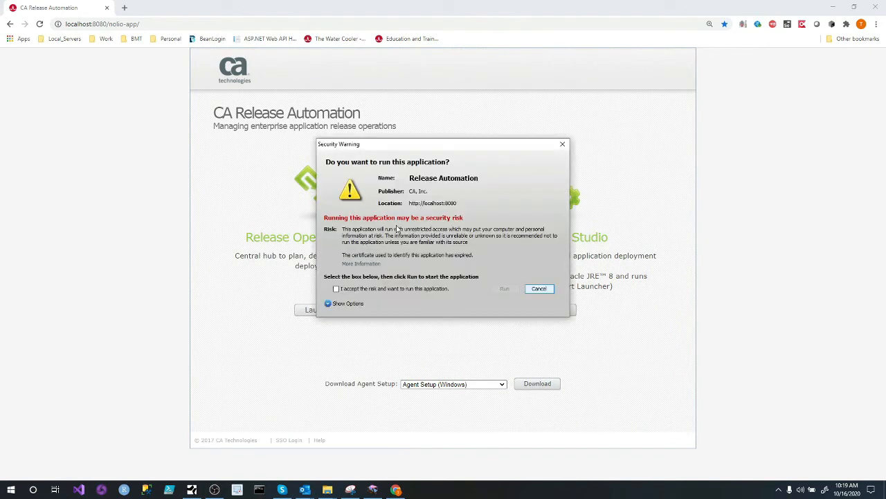
{"action": "left_click", "coordinate": [358, 290]}
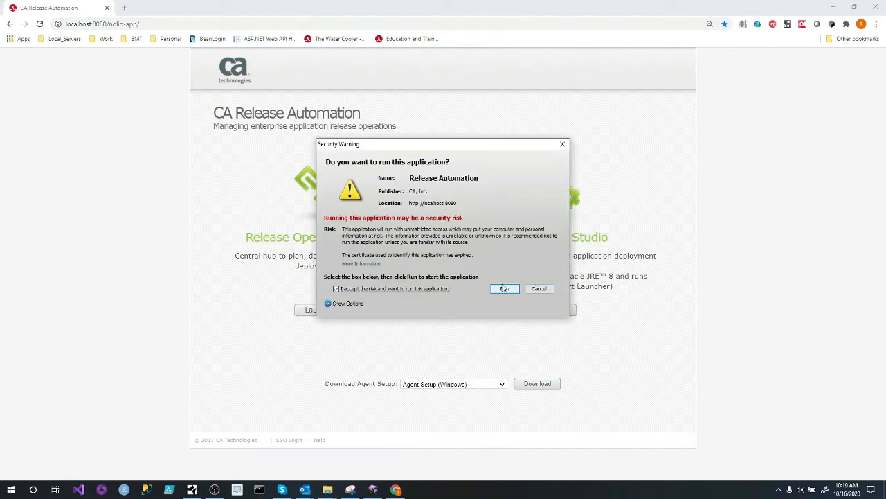
{"action": "left_click", "coordinate": [505, 289]}
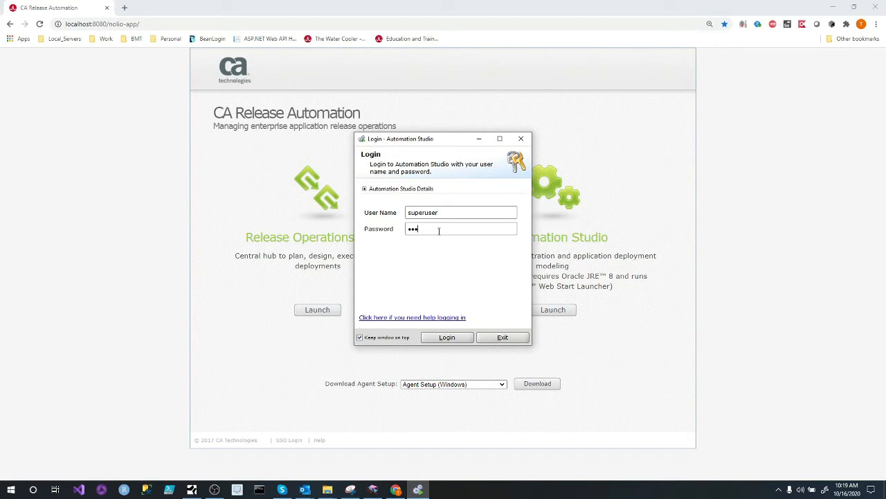
Log in to Automation Studio and show the Administration menu's tools
{"action": "key", "text": "Return"}
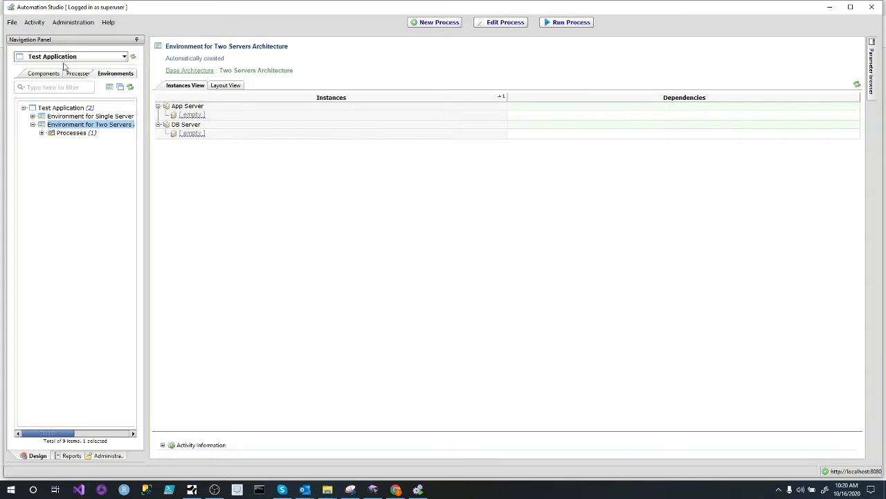
{"action": "left_click", "coordinate": [76, 26]}
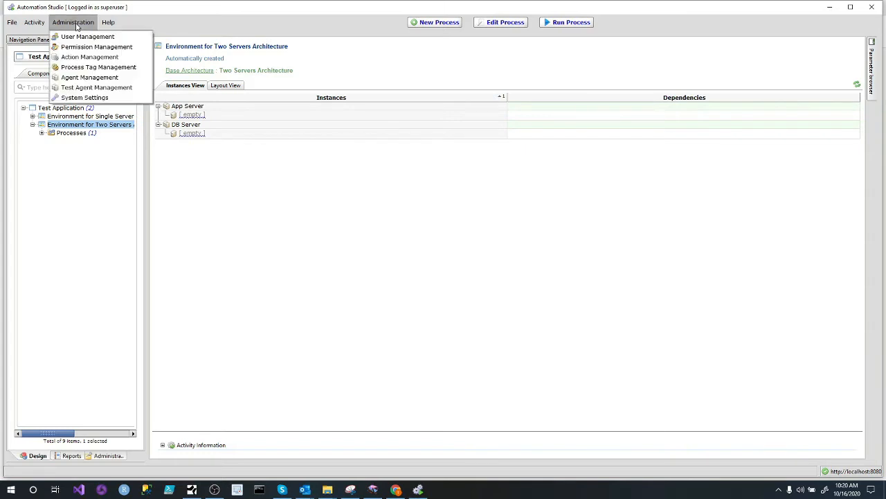
Upgrade the DESKTOP-2UN961J agent from Agent Management and acknowledge the success message
{"action": "left_click", "coordinate": [104, 81]}
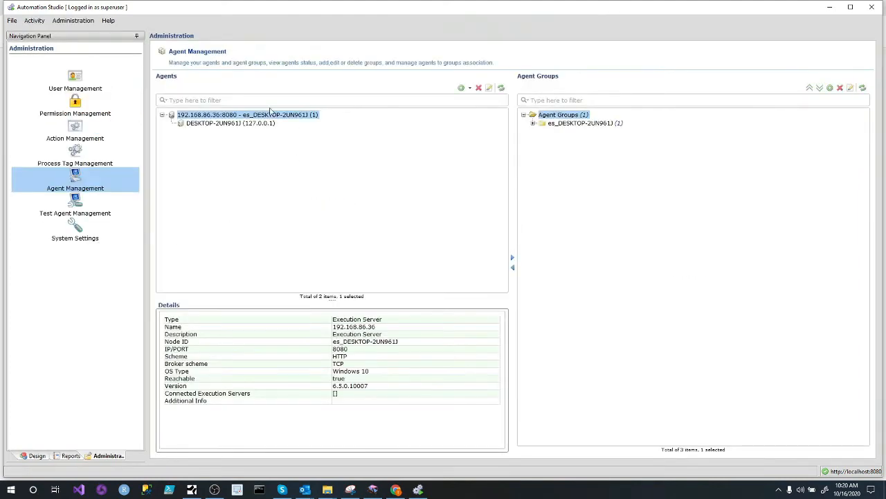
{"action": "left_click", "coordinate": [244, 124]}
{"action": "right_click", "coordinate": [243, 126]}
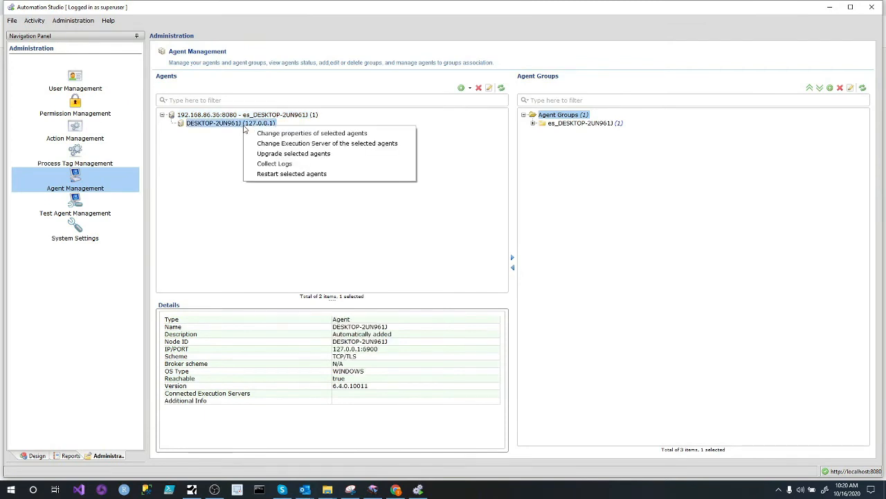
{"action": "left_click", "coordinate": [308, 154]}
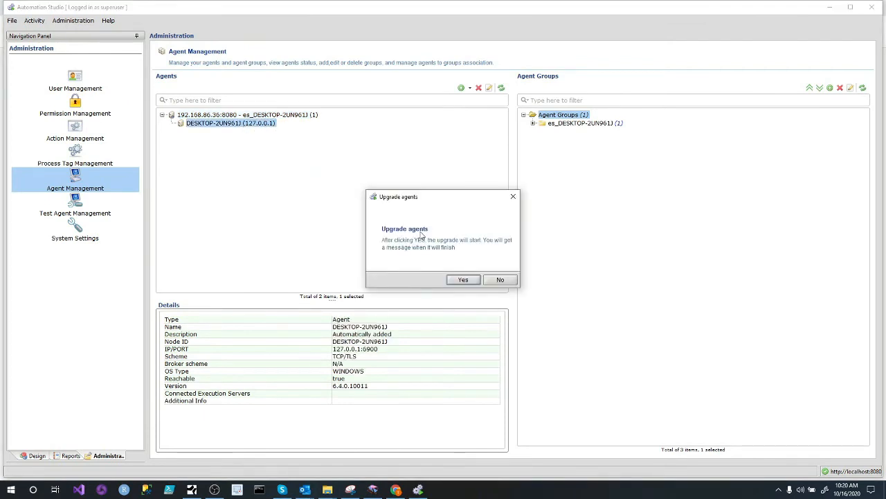
{"action": "left_click", "coordinate": [463, 279]}
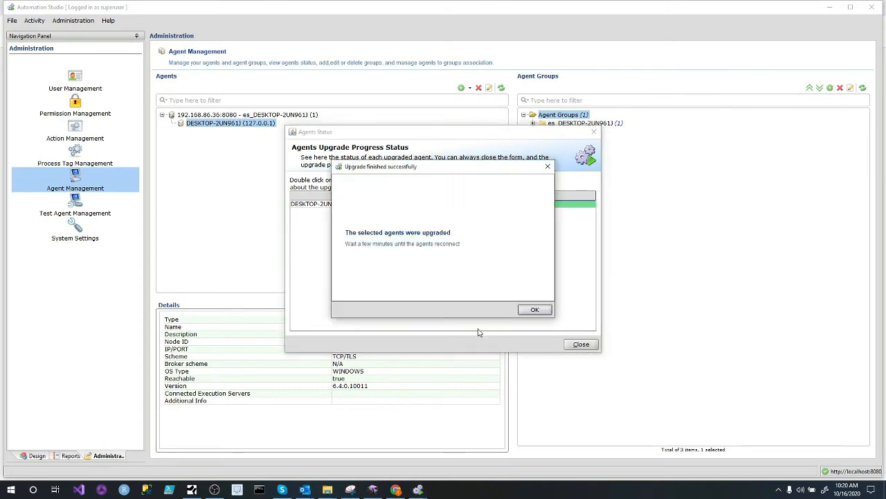
{"action": "left_click", "coordinate": [533, 310]}
{"action": "left_click", "coordinate": [579, 346]}
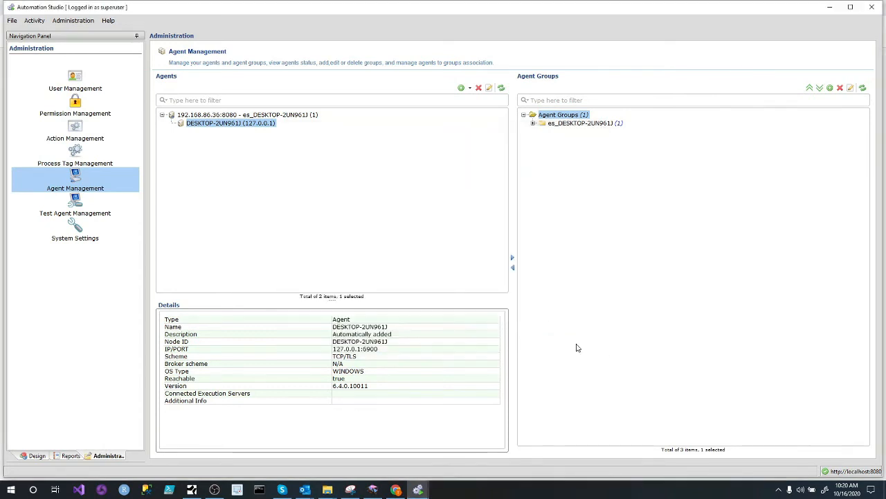
Refresh the agents list and check the agent's details, which still show version 6.4.0.10011
{"action": "left_click", "coordinate": [489, 87]}
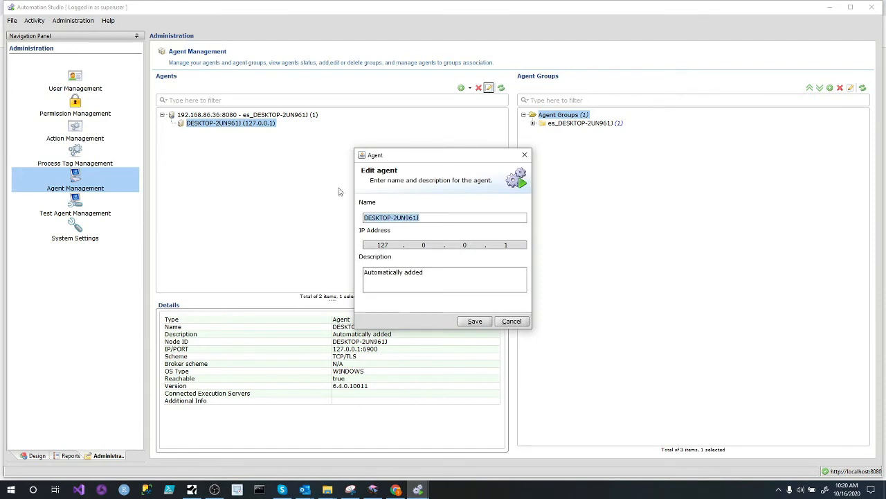
{"action": "left_click", "coordinate": [513, 323]}
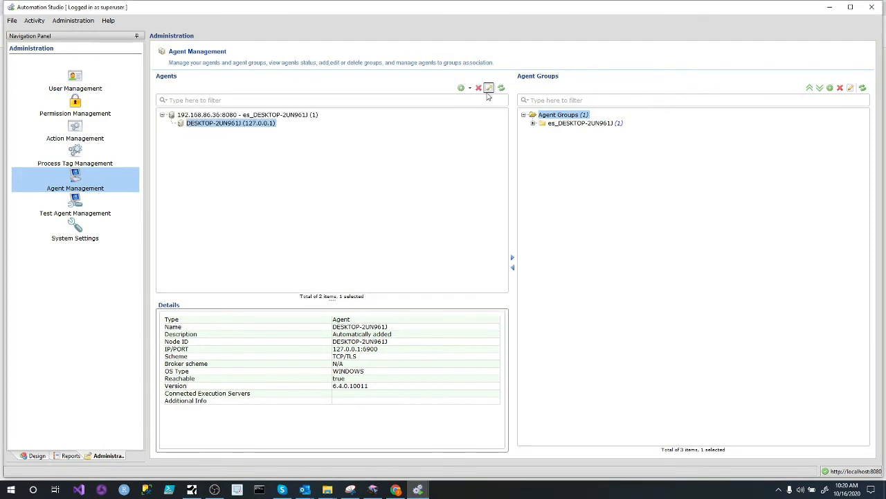
{"action": "left_click", "coordinate": [501, 88]}
{"action": "left_click", "coordinate": [295, 115]}
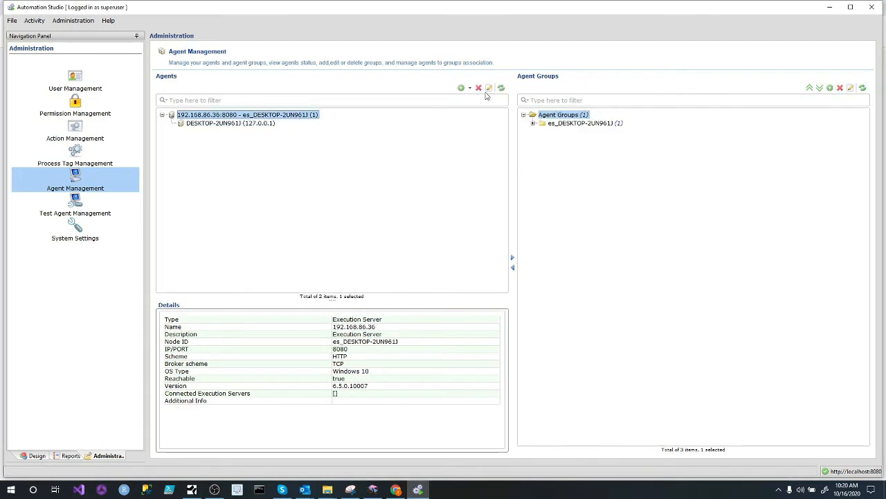
{"action": "left_click", "coordinate": [501, 88]}
{"action": "left_click", "coordinate": [269, 124]}
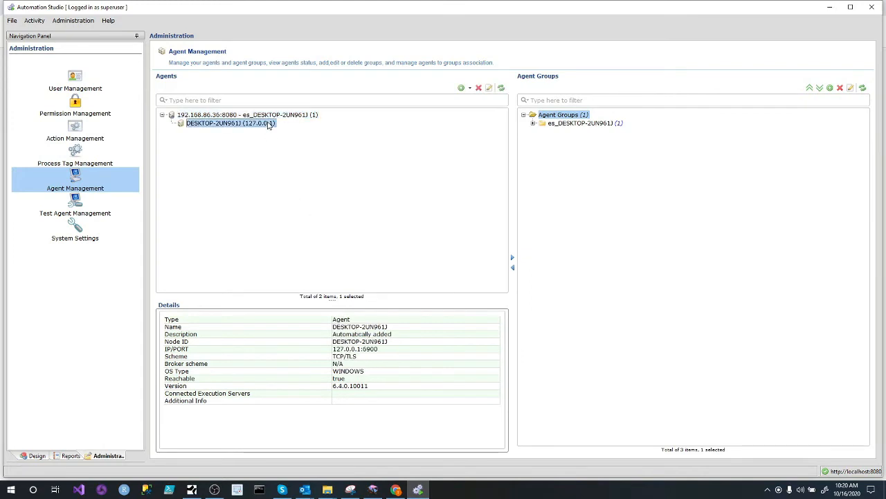
{"action": "left_click", "coordinate": [349, 389]}
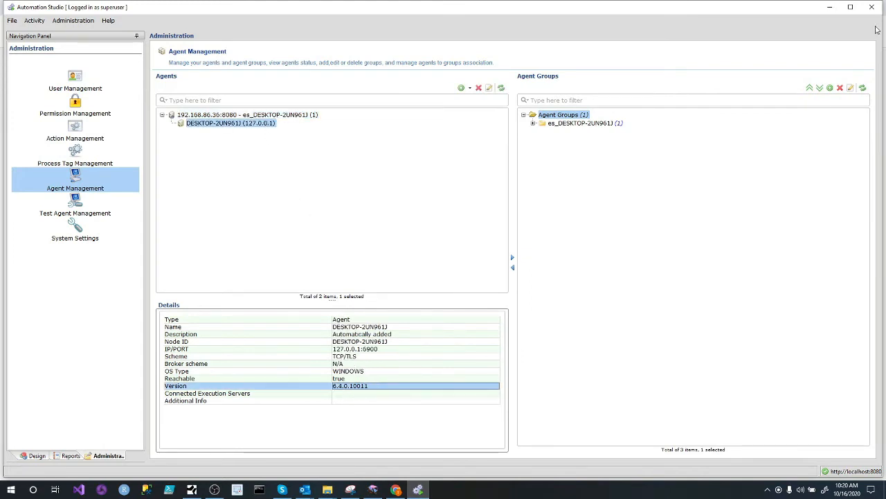
Quit Automation Studio and relaunch it by opening the downloaded .jnlp file with Java Web Launcher
{"action": "left_click", "coordinate": [464, 279]}
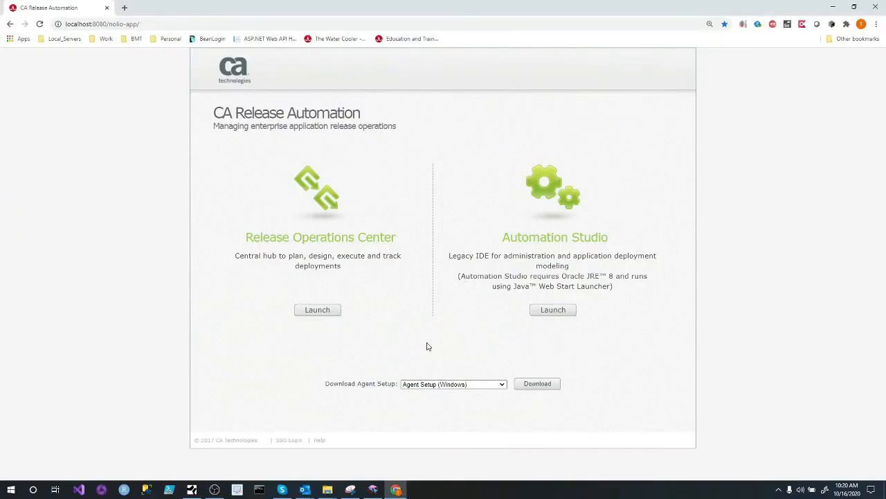
{"action": "left_click", "coordinate": [551, 310]}
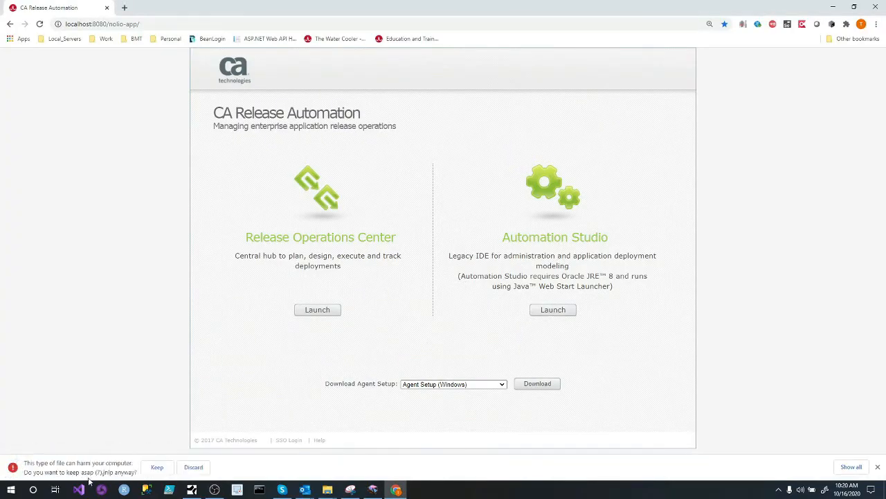
{"action": "left_click", "coordinate": [157, 467]}
{"action": "left_click", "coordinate": [40, 468]}
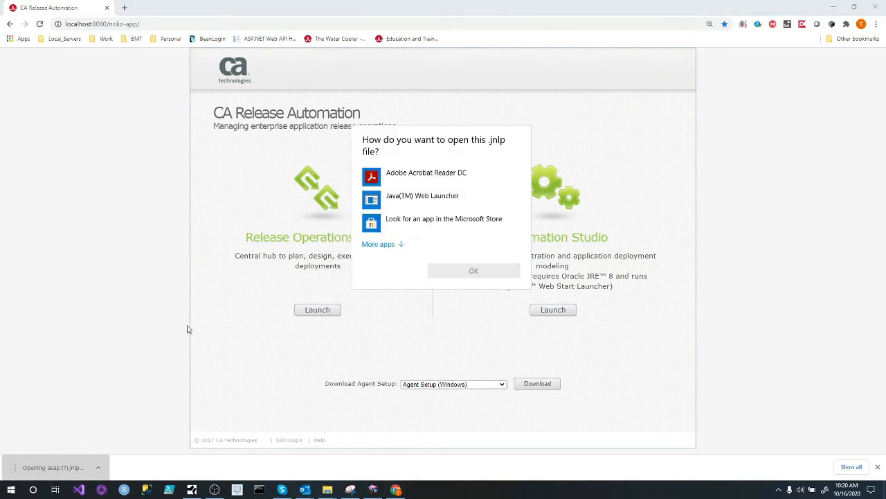
{"action": "left_click", "coordinate": [388, 199]}
{"action": "left_click", "coordinate": [471, 272]}
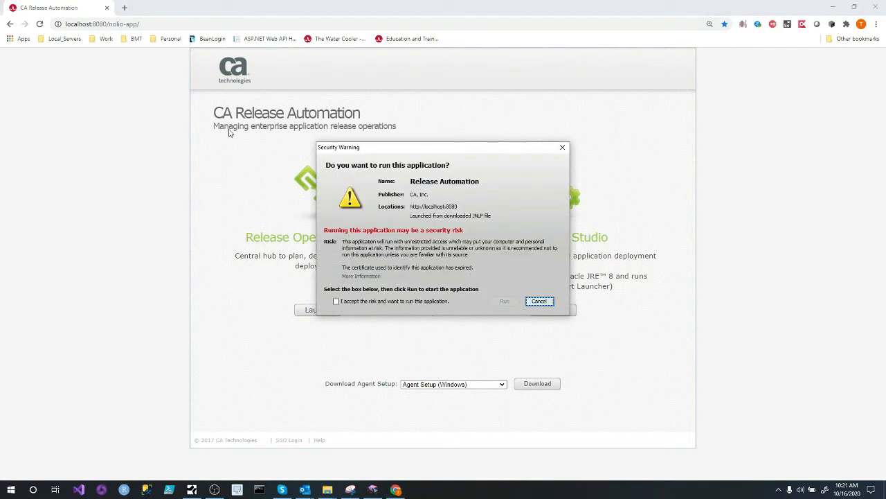
Accept both security warnings, log in, and maximize the Automation Studio window
{"action": "left_click", "coordinate": [371, 303]}
{"action": "left_click", "coordinate": [508, 303]}
{"action": "left_click", "coordinate": [365, 289]}
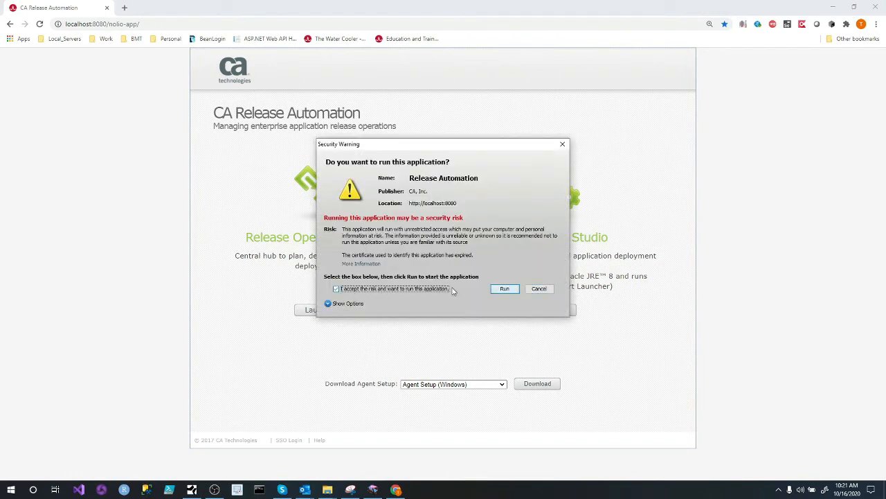
{"action": "left_click", "coordinate": [517, 287]}
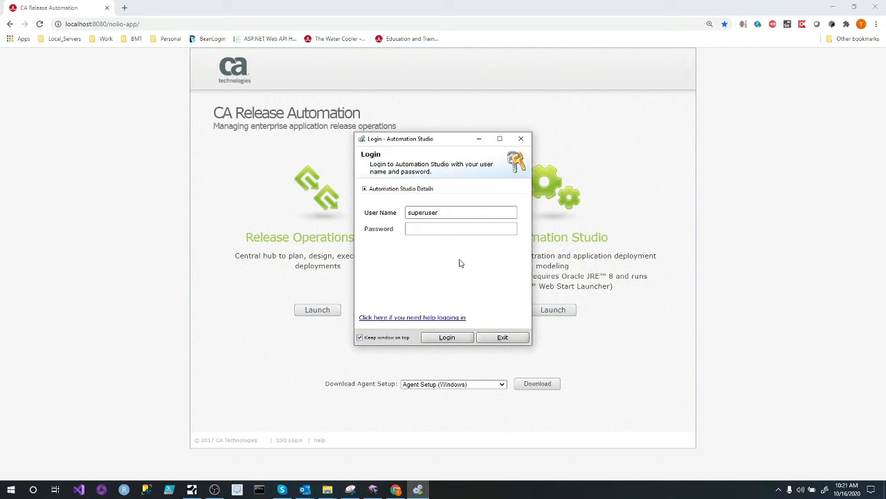
{"action": "type", "text": "ser"}
{"action": "key", "text": "Return"}
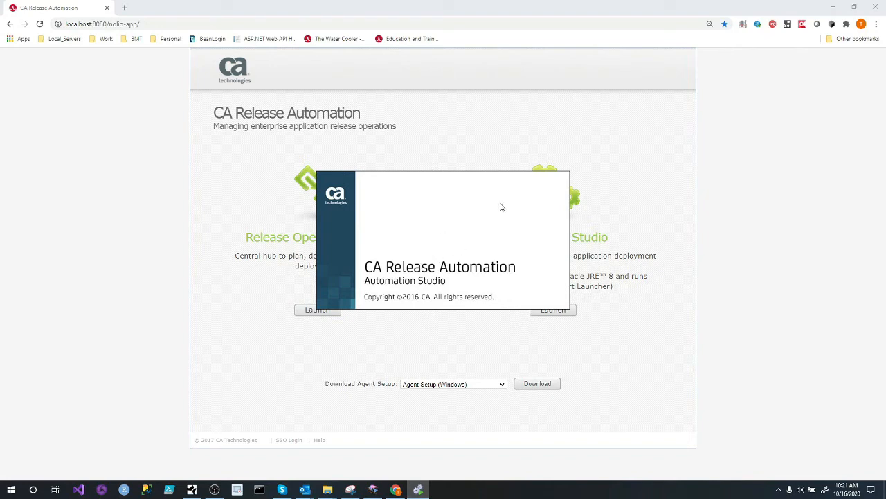
{"action": "double_click", "coordinate": [312, 4]}
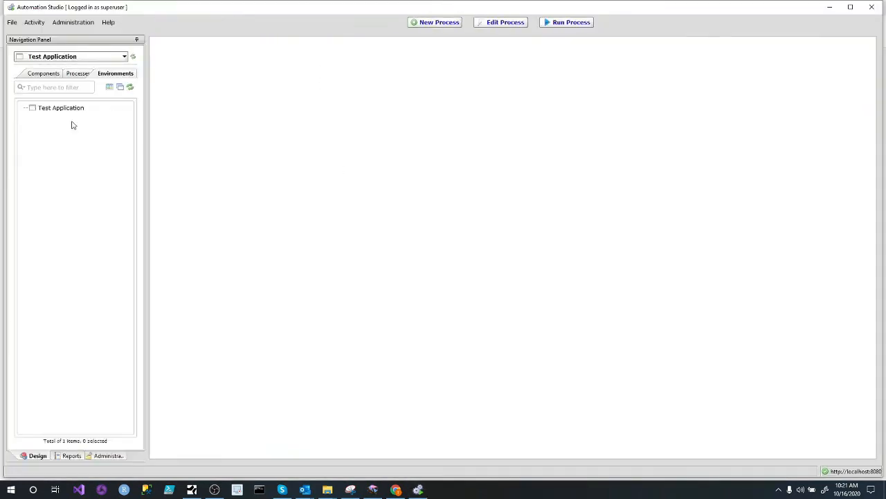
Confirm DESKTOP-2UN961J shows version 6.5.0.10007 in Agent Management, then quit Automation Studio
{"action": "left_click", "coordinate": [79, 25]}
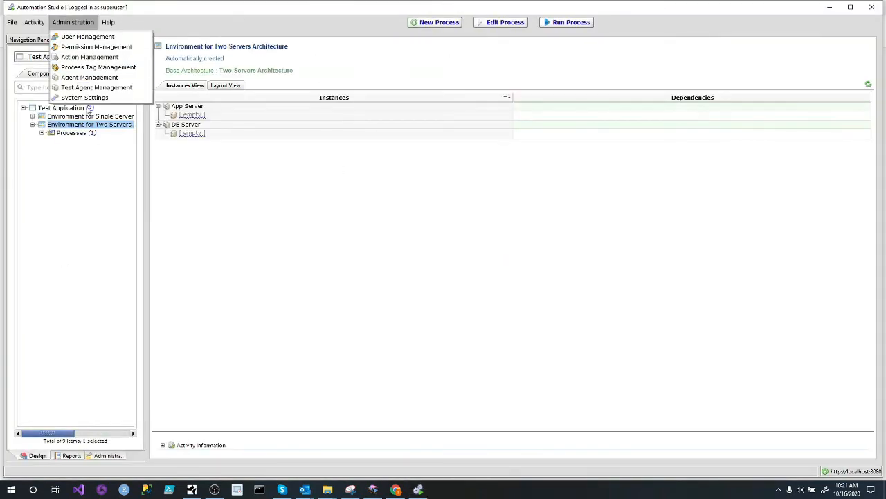
{"action": "left_click", "coordinate": [90, 77]}
{"action": "left_click", "coordinate": [239, 123]}
{"action": "left_click", "coordinate": [357, 386]}
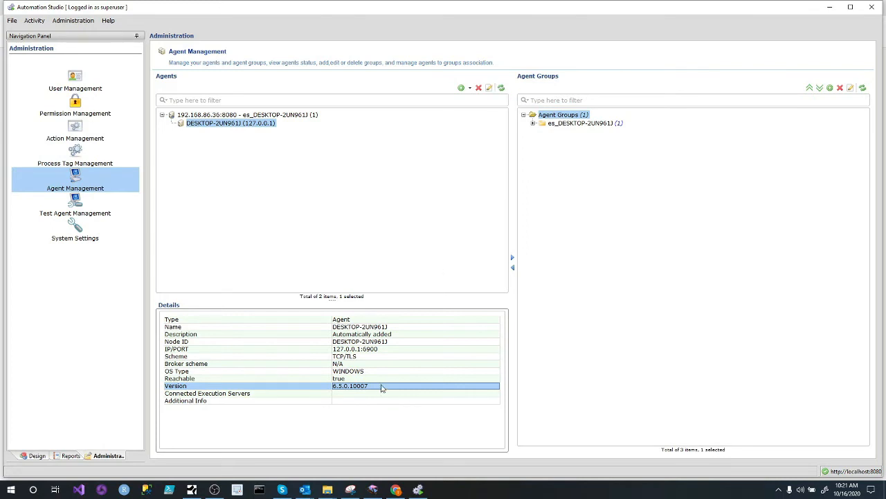
{"action": "left_click", "coordinate": [872, 7]}
{"action": "left_click", "coordinate": [460, 280]}
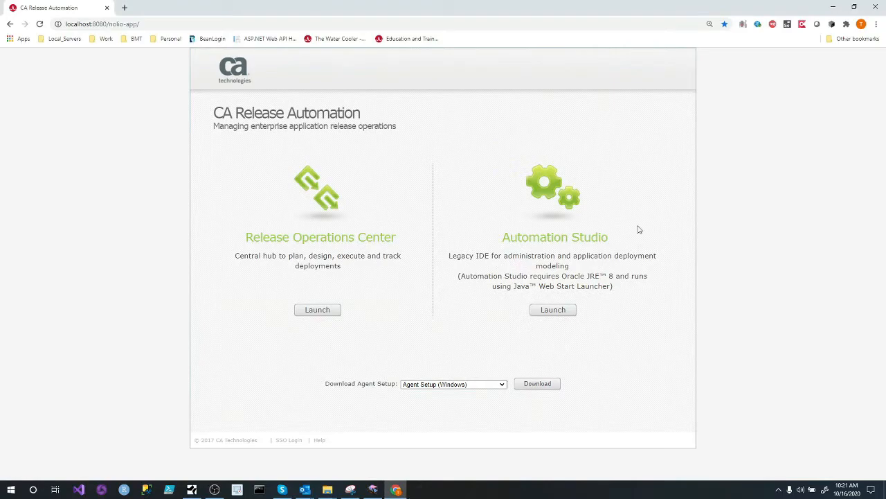
Close the browser, clear to the desktop, and open the RA_Upgrade folder maximized
{"action": "left_click", "coordinate": [874, 5]}
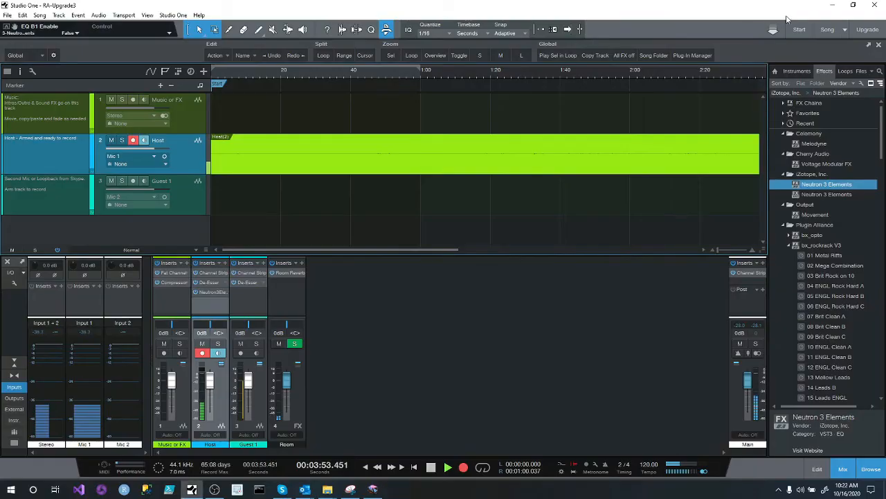
{"action": "left_click", "coordinate": [831, 6]}
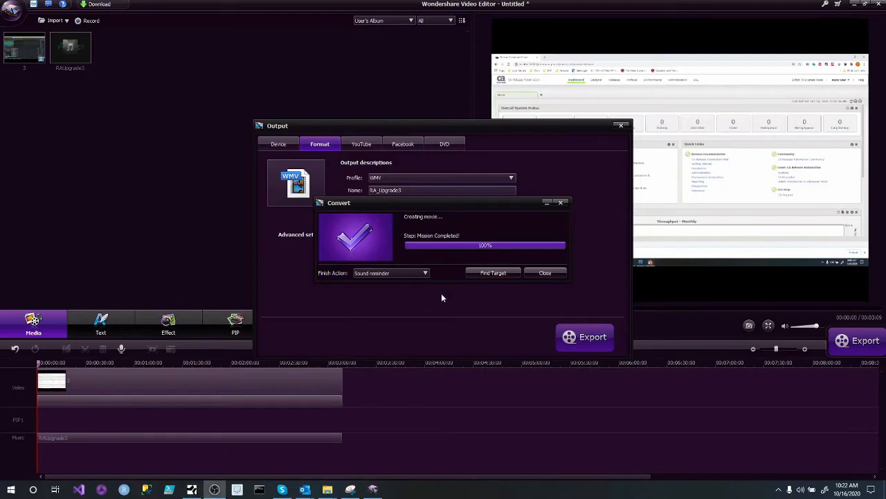
{"action": "key", "text": "super+d"}
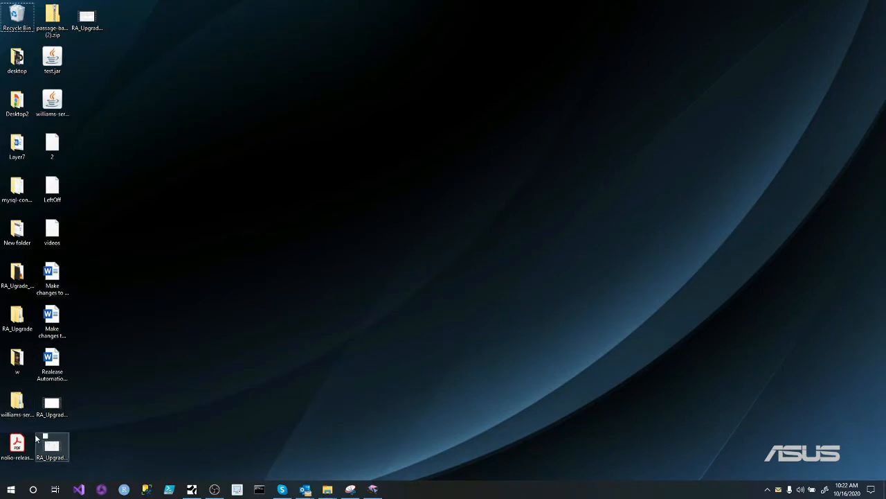
{"action": "left_click", "coordinate": [20, 320]}
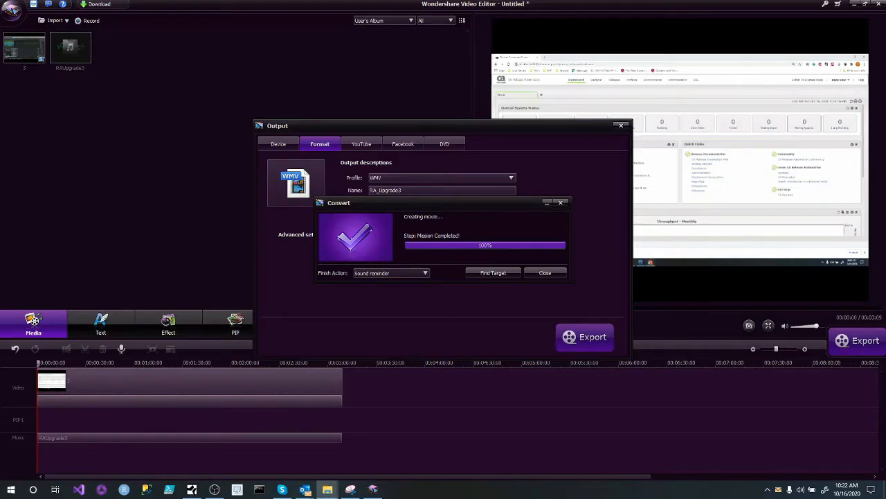
{"action": "left_click_drag", "start_coordinate": [885, 122], "coordinate": [485, 1]}
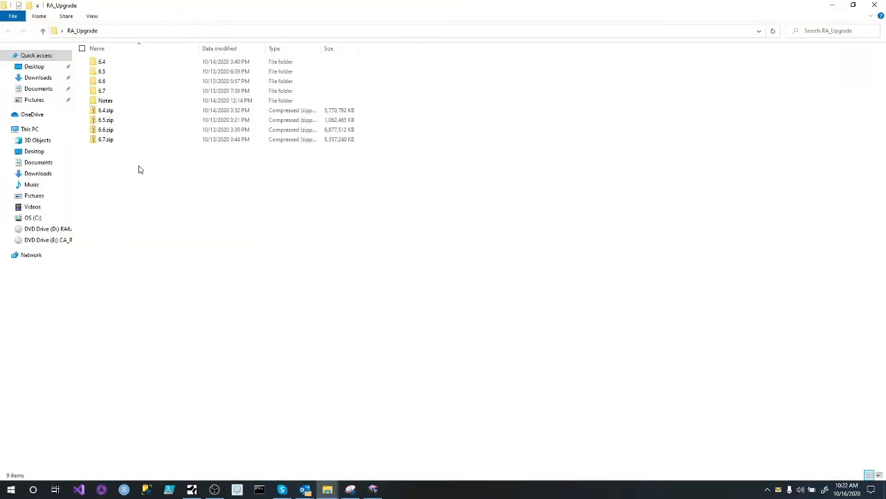
Open 6.6 > 19689536 and mount both .iso disc images, the second as drive G:
{"action": "double_click", "coordinate": [122, 81]}
{"action": "left_click", "coordinate": [136, 66]}
{"action": "double_click", "coordinate": [136, 65]}
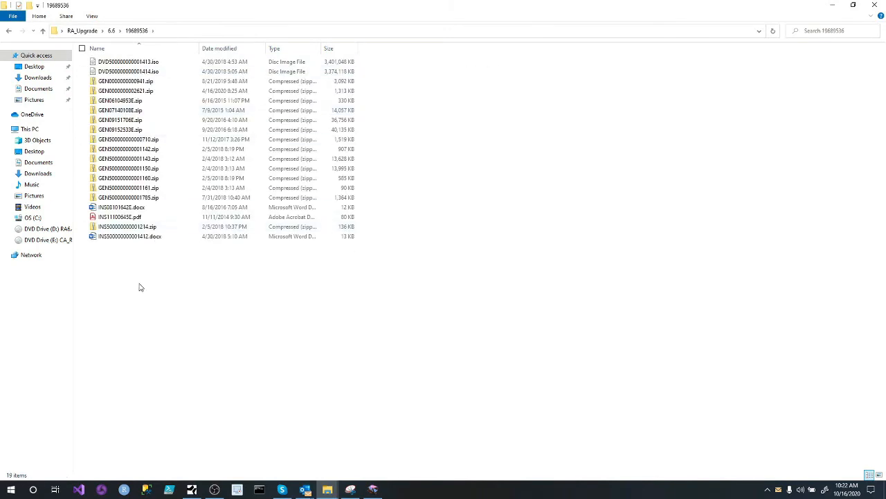
{"action": "double_click", "coordinate": [160, 62]}
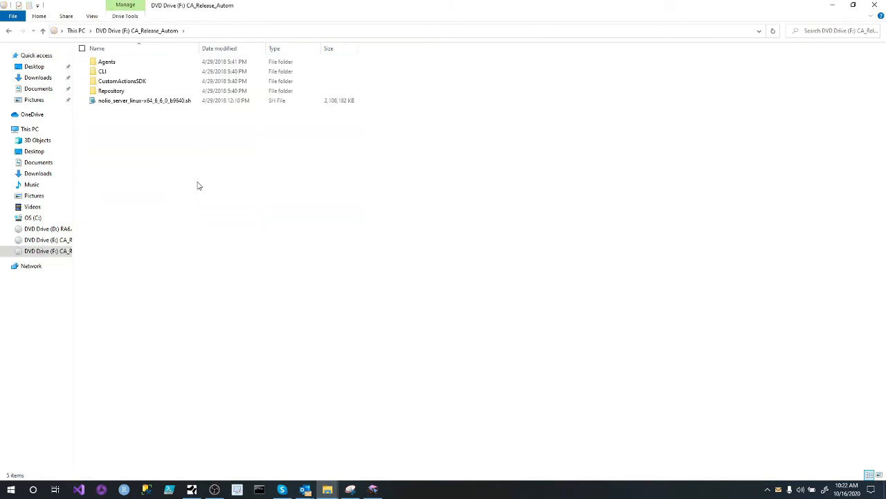
{"action": "key", "text": "alt+Left"}
{"action": "double_click", "coordinate": [142, 71]}
{"action": "left_click", "coordinate": [148, 104]}
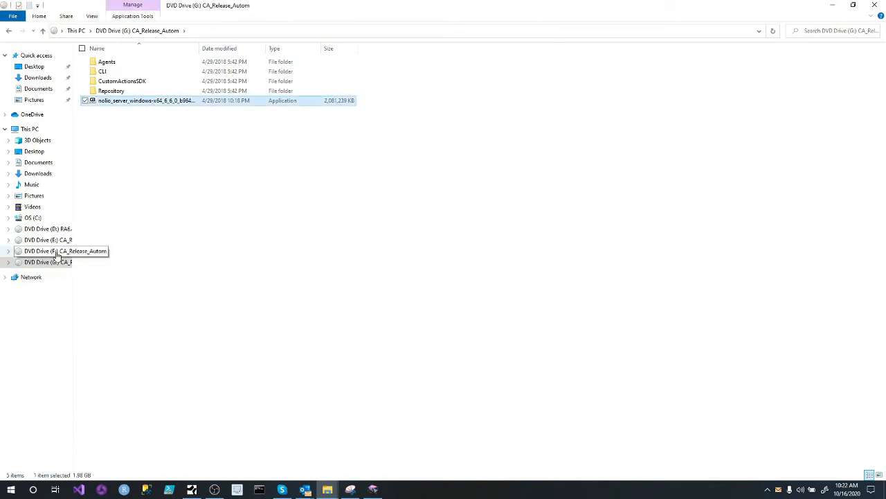
Eject DVD Drives D: and E:, leaving the nolio_server installer on G:
{"action": "right_click", "coordinate": [47, 229]}
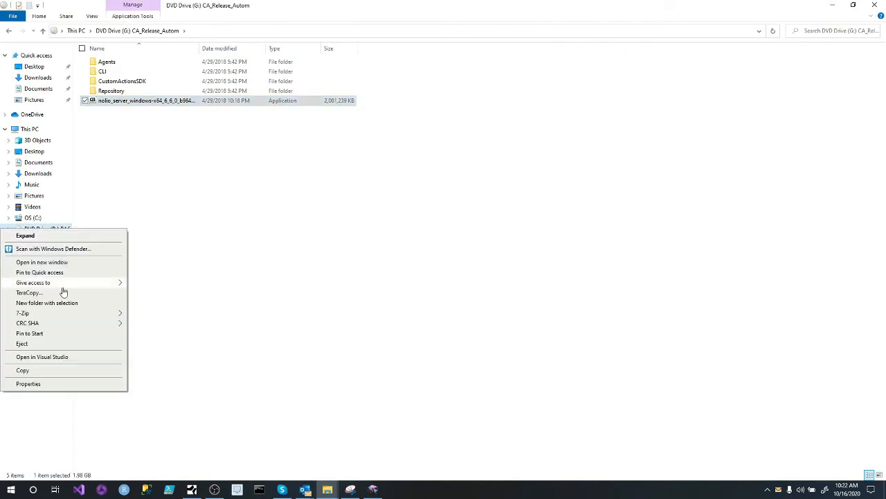
{"action": "left_click", "coordinate": [58, 344]}
{"action": "right_click", "coordinate": [53, 231]}
{"action": "left_click", "coordinate": [67, 345]}
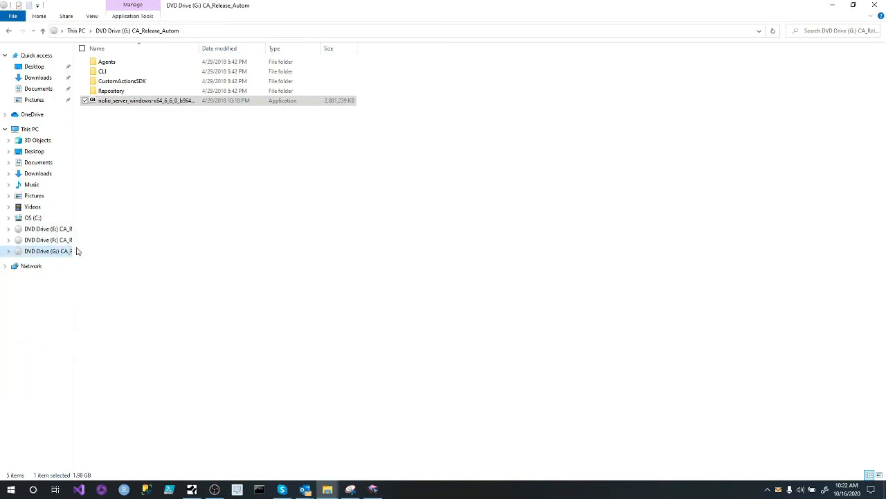
{"action": "right_click", "coordinate": [56, 229]}
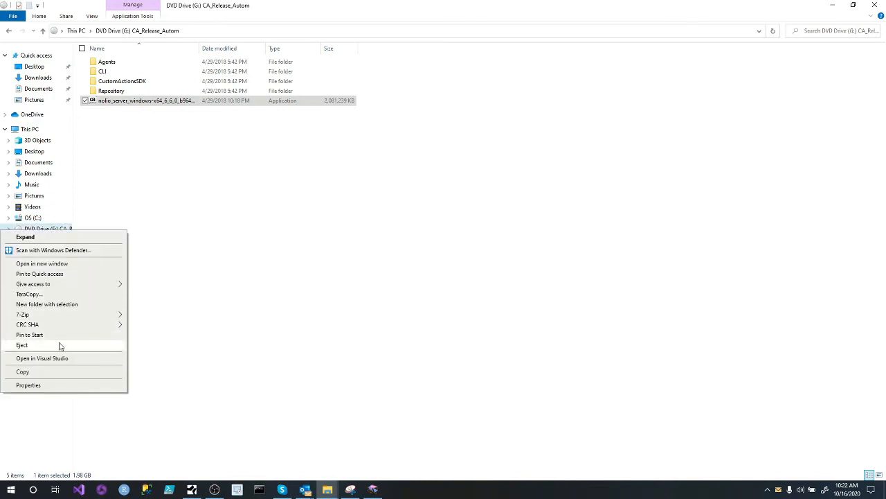
{"action": "left_click", "coordinate": [60, 346]}
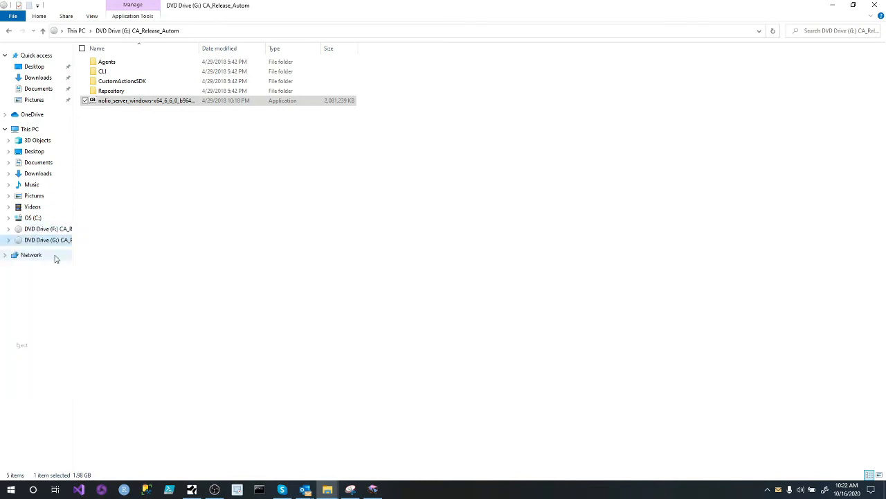
{"action": "right_click", "coordinate": [161, 104]}
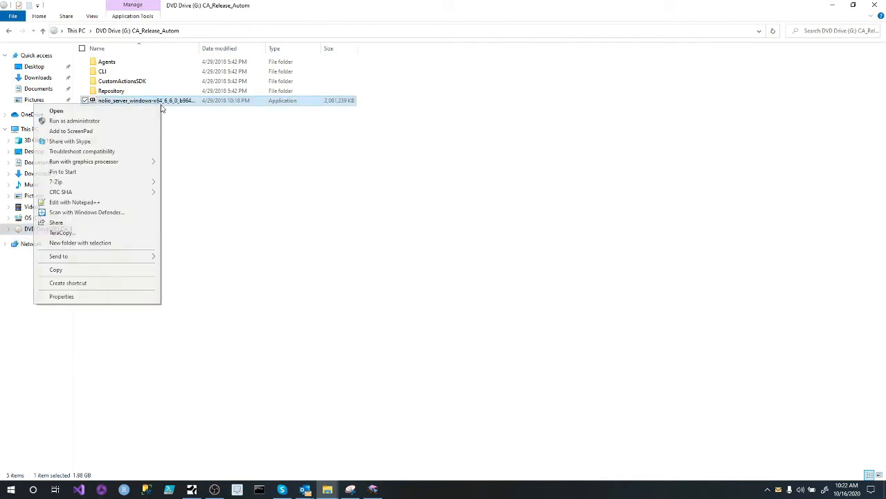
Run the nolio_server_windows-x64_6_6_0 installer as administrator
{"action": "left_click", "coordinate": [112, 122]}
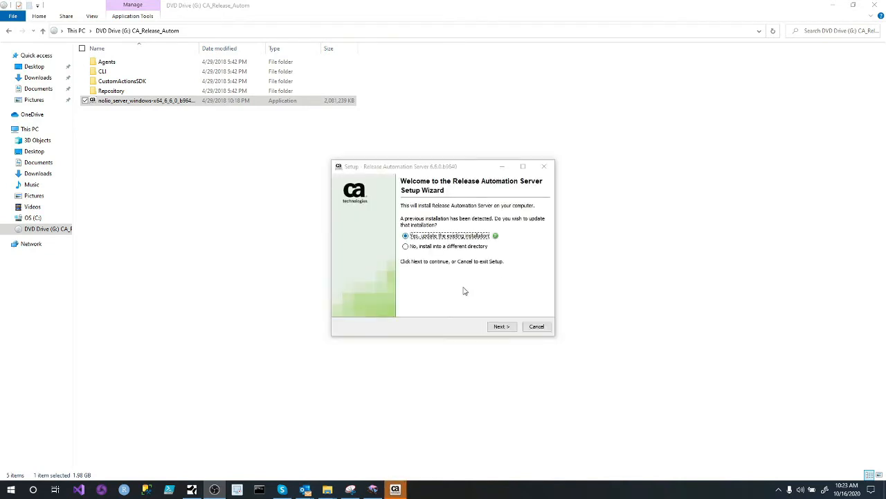
Keep updating the existing installation in its default directory and step through the wizard to start the upgrade
{"action": "left_click", "coordinate": [426, 247]}
{"action": "left_click", "coordinate": [458, 238]}
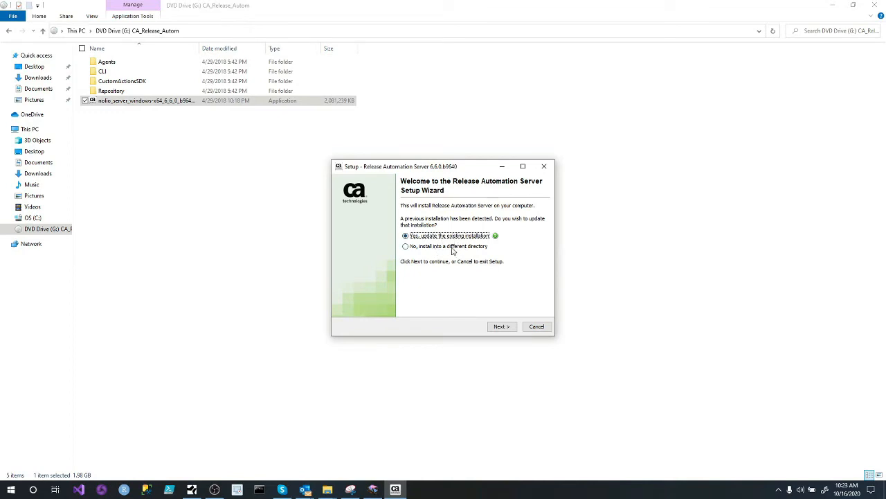
{"action": "left_click", "coordinate": [511, 333]}
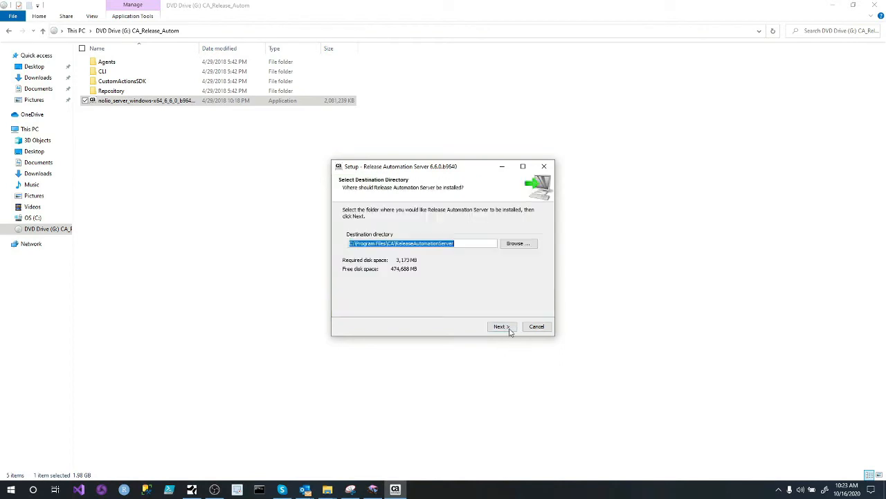
{"action": "left_click", "coordinate": [510, 331]}
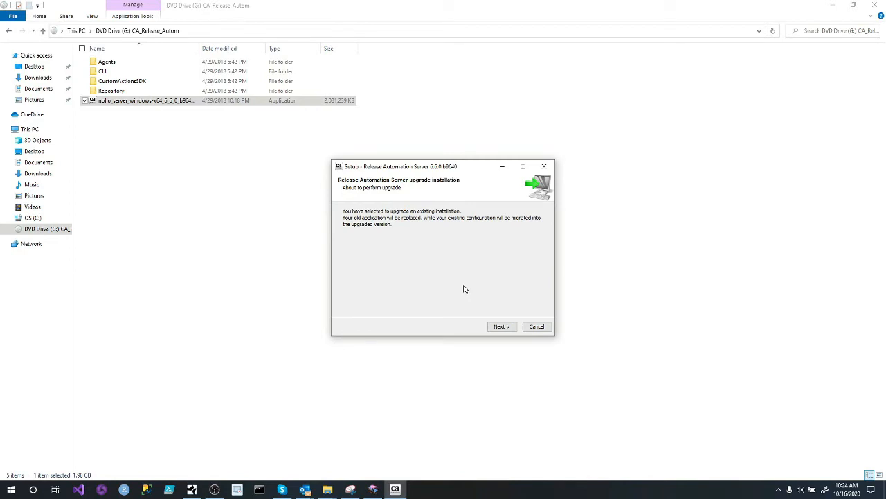
{"action": "left_click", "coordinate": [504, 328]}
{"action": "left_click", "coordinate": [504, 328]}
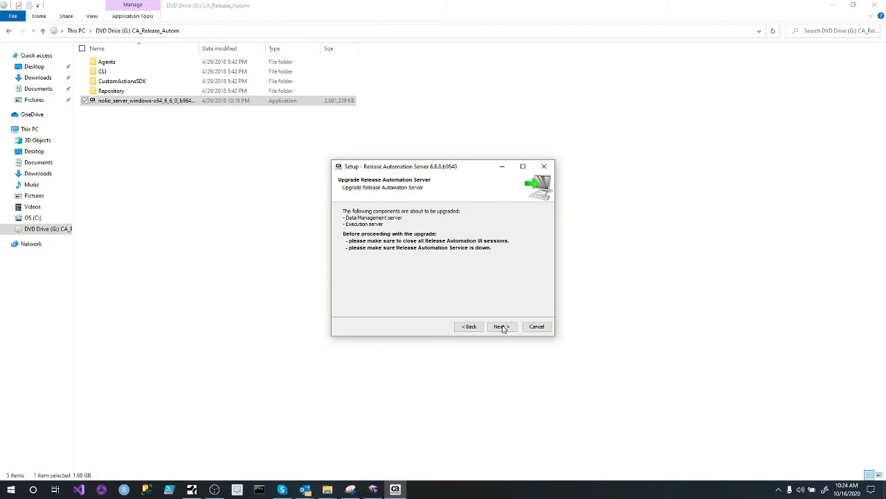
{"action": "left_click", "coordinate": [503, 328]}
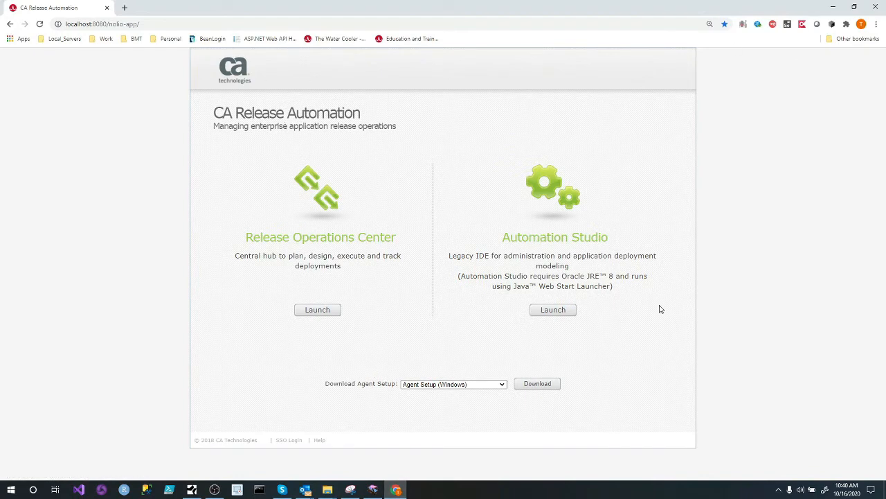
Launch Automation Studio and Release Operations Center, opening the .jnlp file with Java(TM) Web Launcher
{"action": "left_click", "coordinate": [559, 309]}
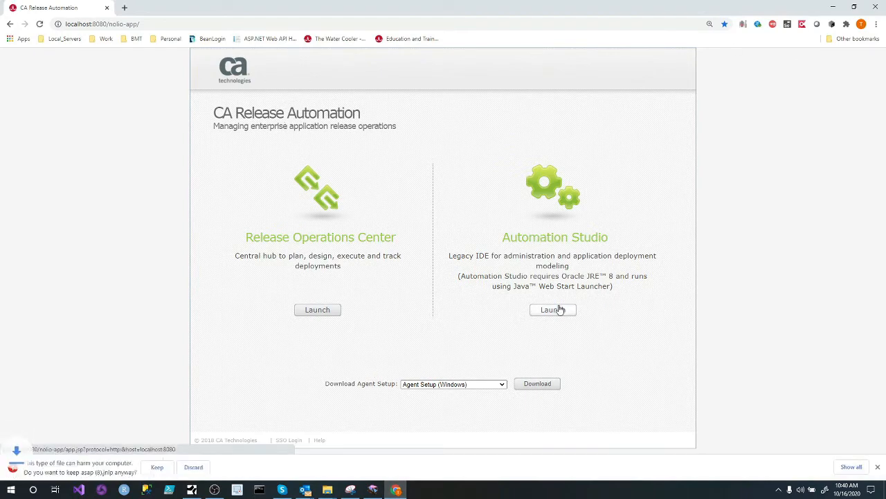
{"action": "left_click", "coordinate": [158, 467]}
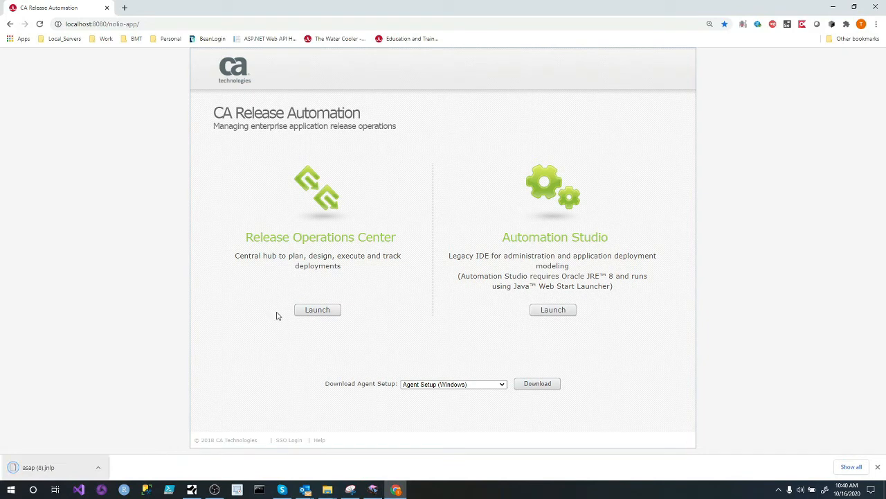
{"action": "left_click", "coordinate": [318, 312]}
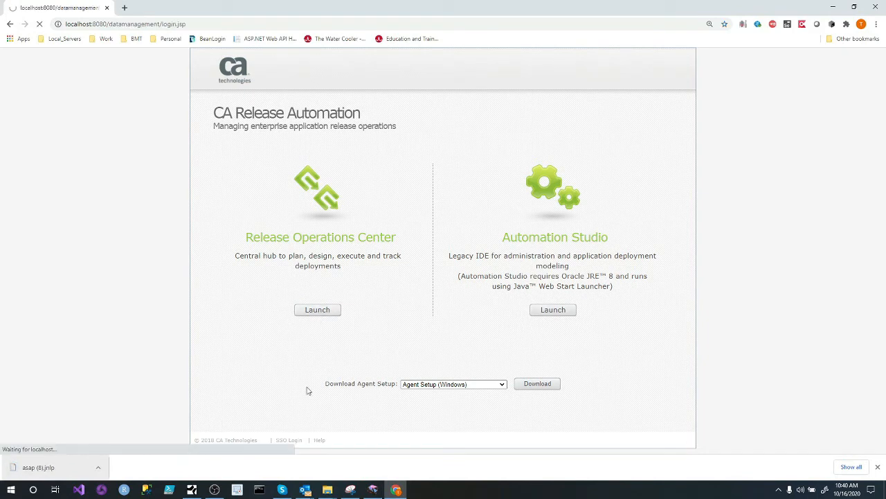
{"action": "left_click", "coordinate": [51, 470]}
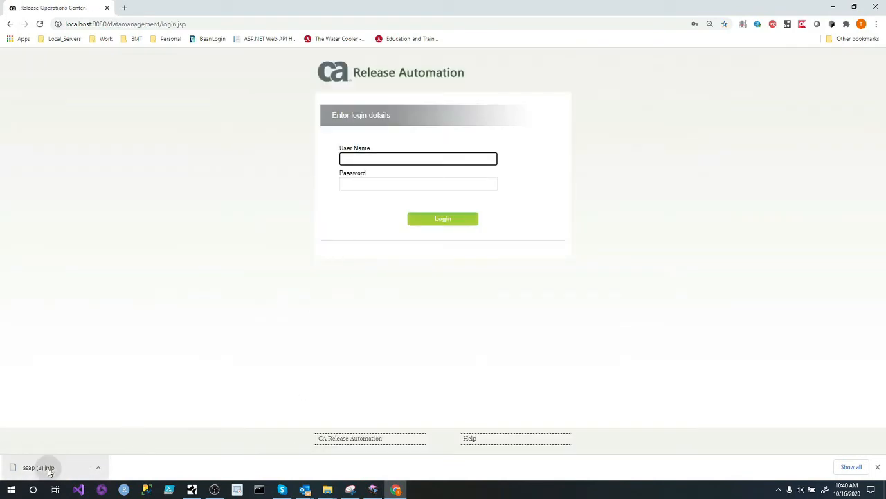
{"action": "left_click", "coordinate": [443, 200]}
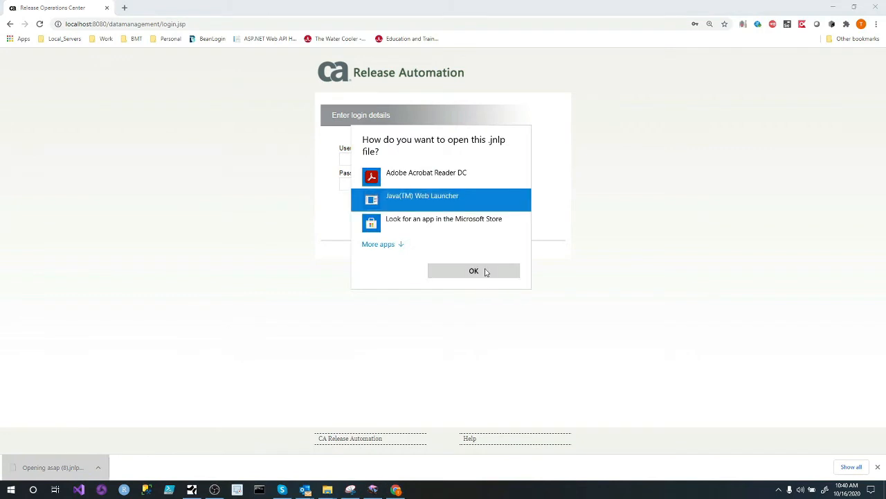
{"action": "left_click", "coordinate": [475, 271]}
Log in to Release Operations Center as the admin user with the saved password
{"action": "left_click", "coordinate": [401, 182]}
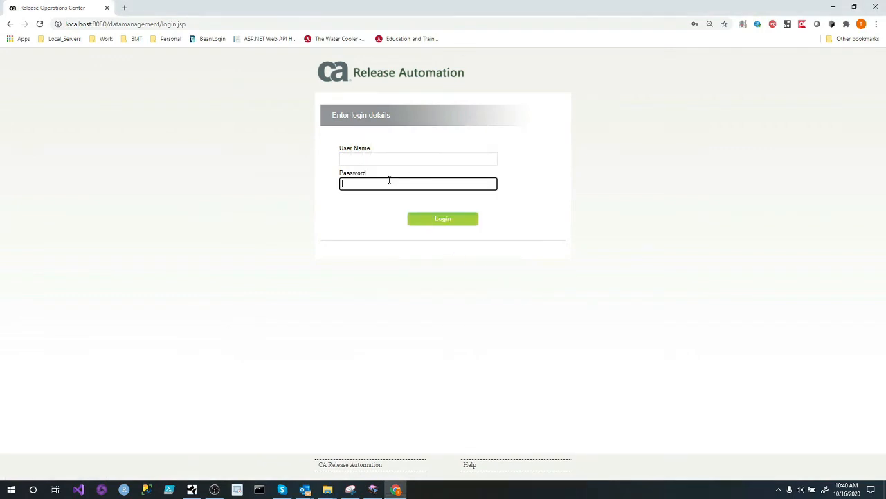
{"action": "left_click", "coordinate": [395, 157]}
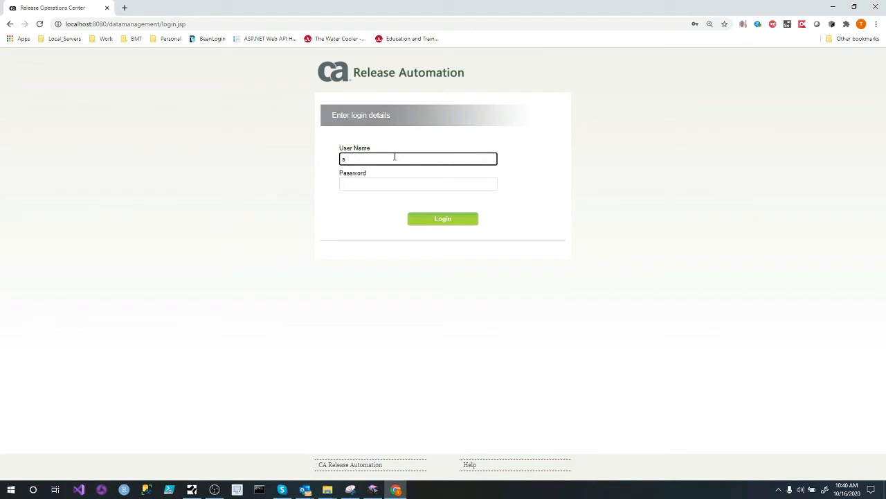
{"action": "type", "text": "superuser"}
{"action": "key", "text": "Tab"}
{"action": "key", "text": "Down"}
{"action": "key", "text": "Return"}
{"action": "left_click", "coordinate": [416, 222]}
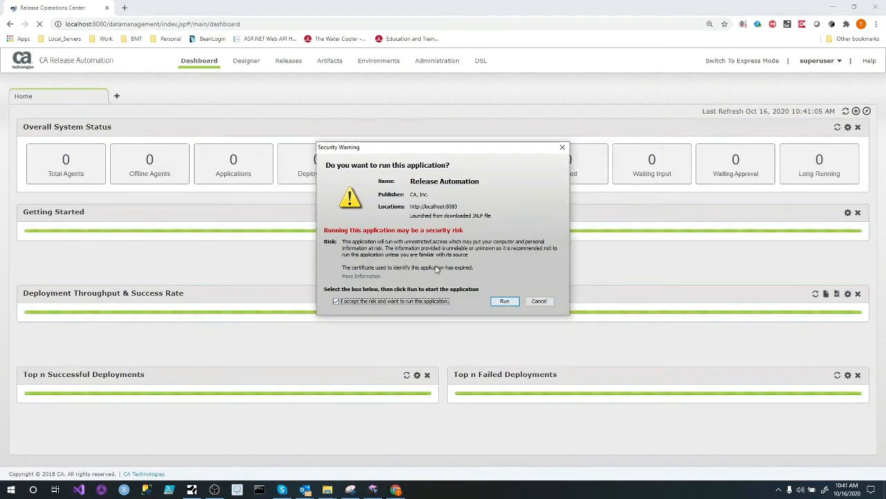
Accept the Java security warning and confirm server version 6.6.0.9640 in Help > About
{"action": "left_click", "coordinate": [363, 288]}
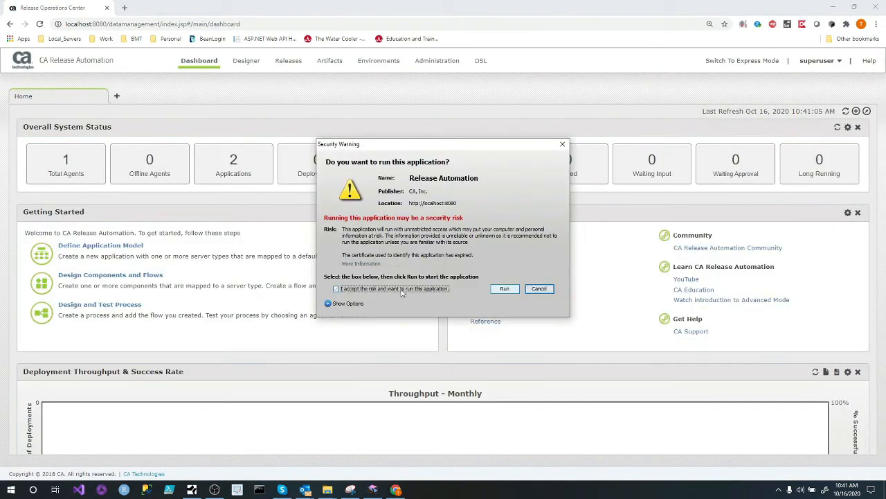
{"action": "left_click", "coordinate": [505, 288]}
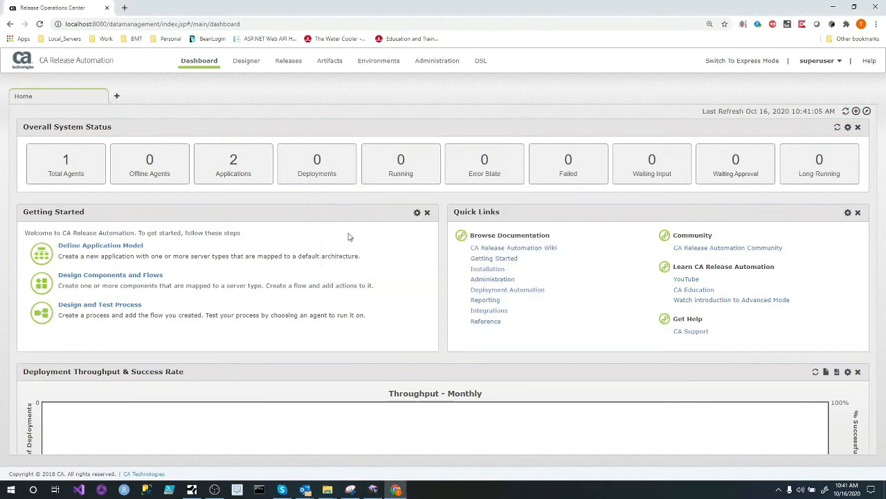
{"action": "left_click", "coordinate": [867, 63]}
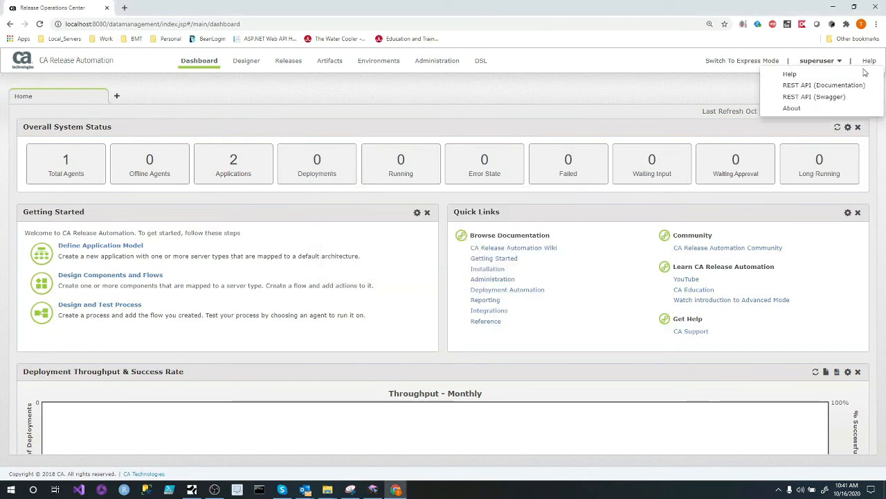
{"action": "left_click", "coordinate": [826, 109]}
{"action": "left_click_drag", "start_coordinate": [451, 144], "coordinate": [359, 147]}
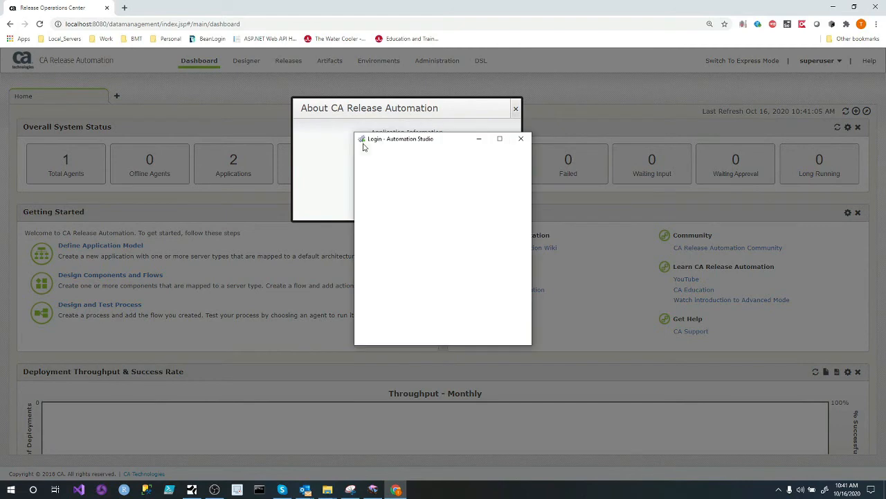
{"action": "left_click", "coordinate": [516, 111]}
{"action": "left_click", "coordinate": [434, 226]}
Log in to Automation Studio and expand the JPetStore component on the Process Design page
{"action": "type", "text": "•••"}
{"action": "key", "text": "Return"}
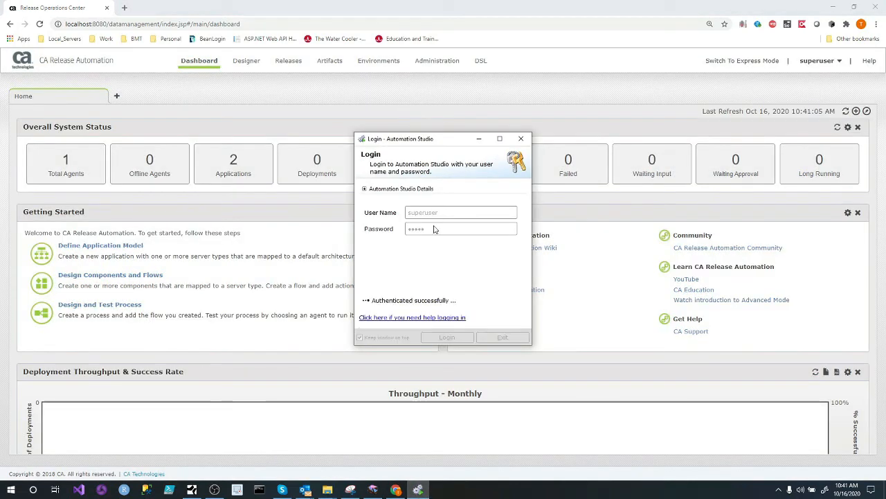
{"action": "mouse_move", "coordinate": [251, 65]}
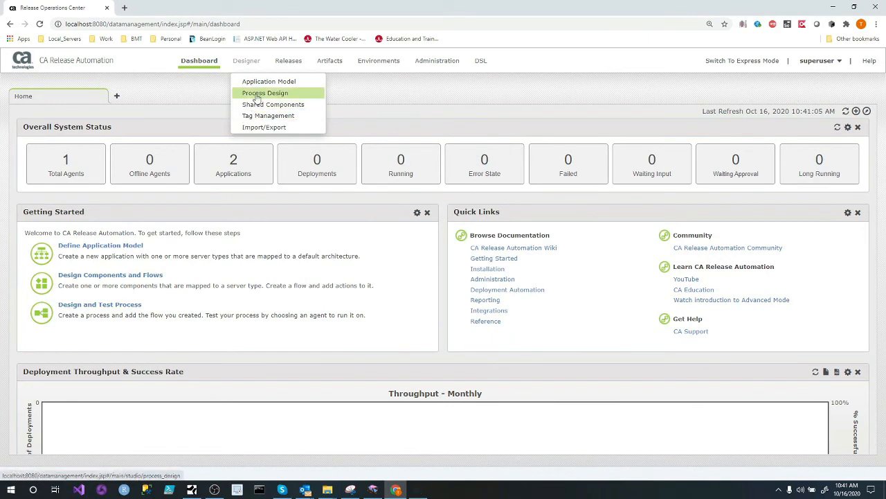
{"action": "left_click", "coordinate": [256, 92]}
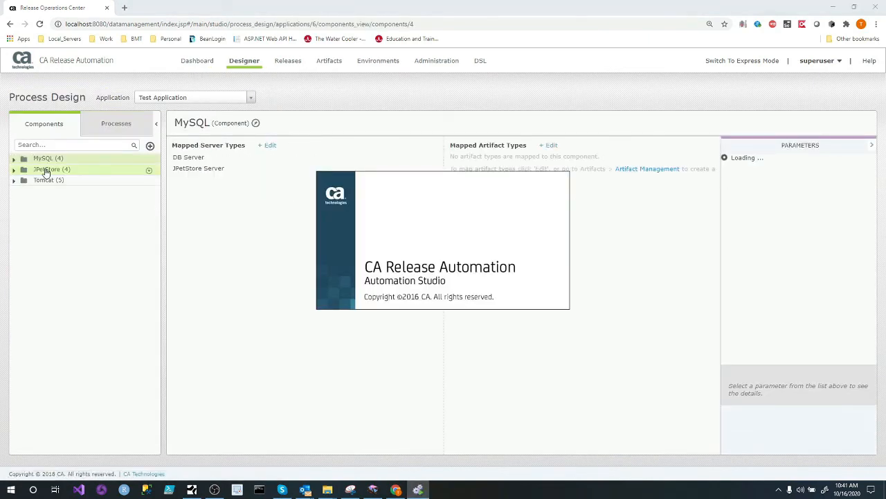
{"action": "left_click", "coordinate": [13, 170]}
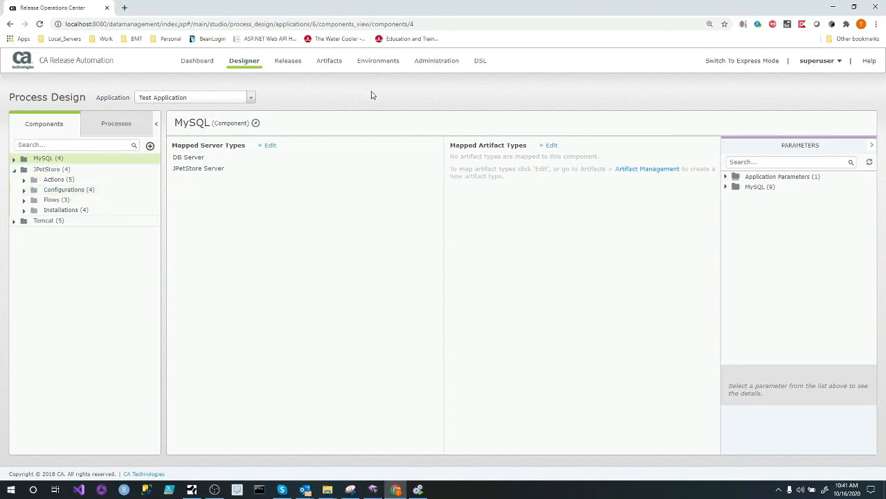
Open Action Management under Administration and list the 15 installed action packs
{"action": "left_click", "coordinate": [436, 61]}
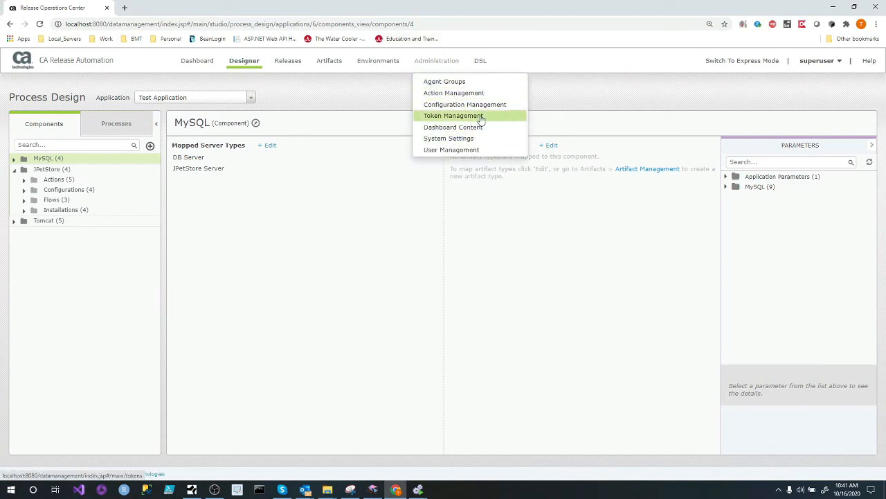
{"action": "mouse_move", "coordinate": [478, 119]}
{"action": "left_mouse_down"}
{"action": "mouse_move", "coordinate": [448, 119]}
{"action": "mouse_move", "coordinate": [464, 119]}
{"action": "left_mouse_up"}
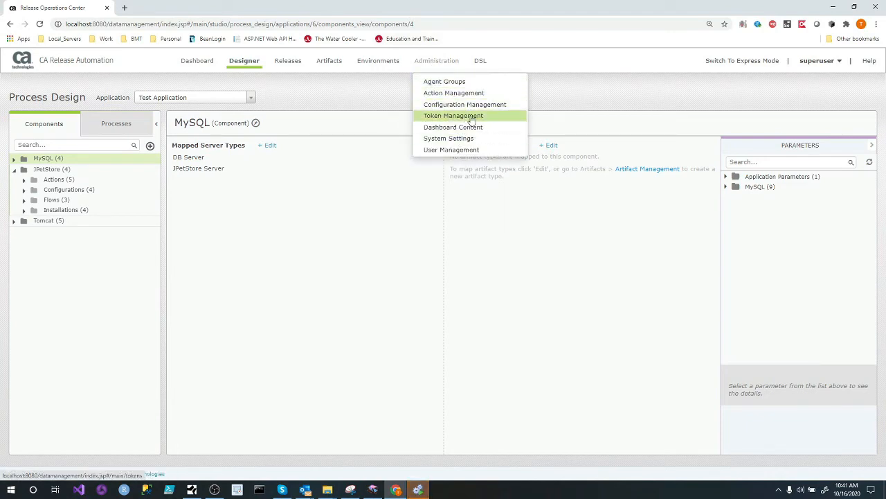
{"action": "left_click", "coordinate": [478, 94]}
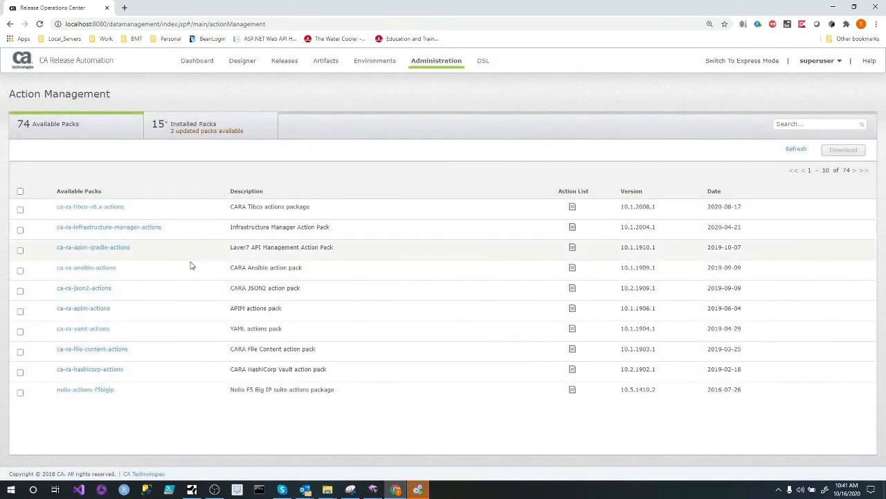
{"action": "left_click", "coordinate": [187, 133]}
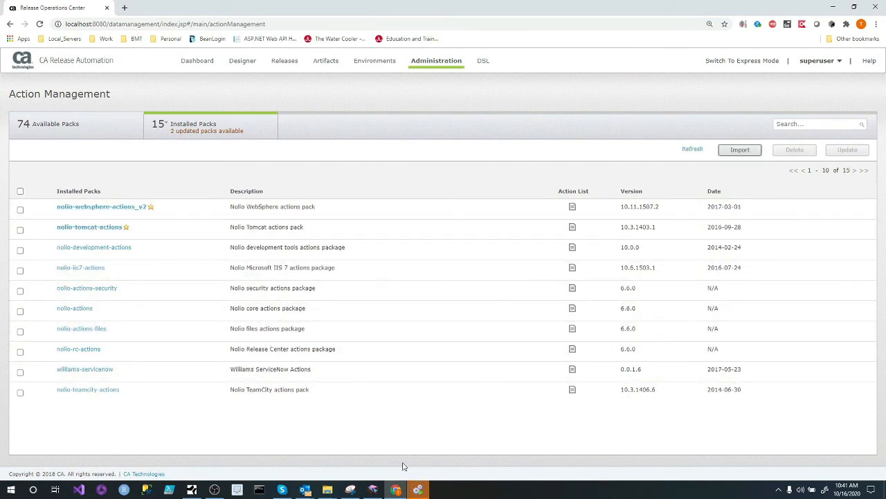
In Agent Management, confirm DESKTOP-2UN961J is at 6.5.0.10007 and choose Upgrade selected agents
{"action": "left_click", "coordinate": [426, 490]}
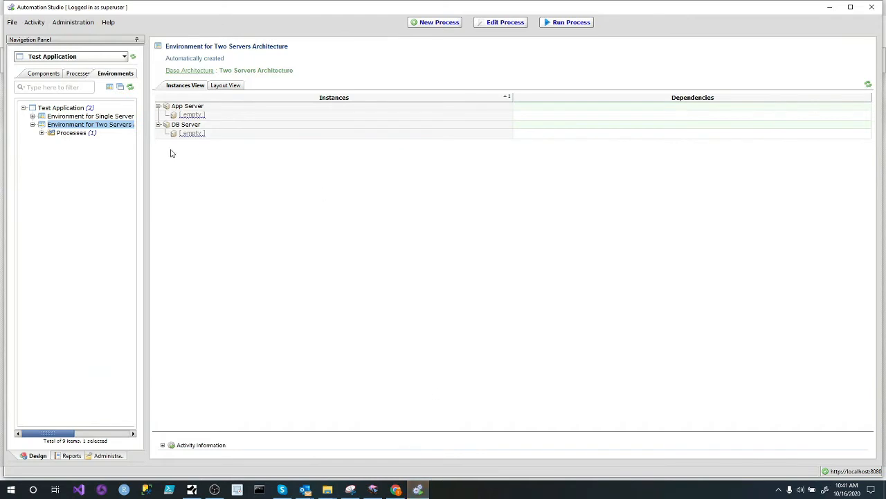
{"action": "left_click", "coordinate": [69, 22]}
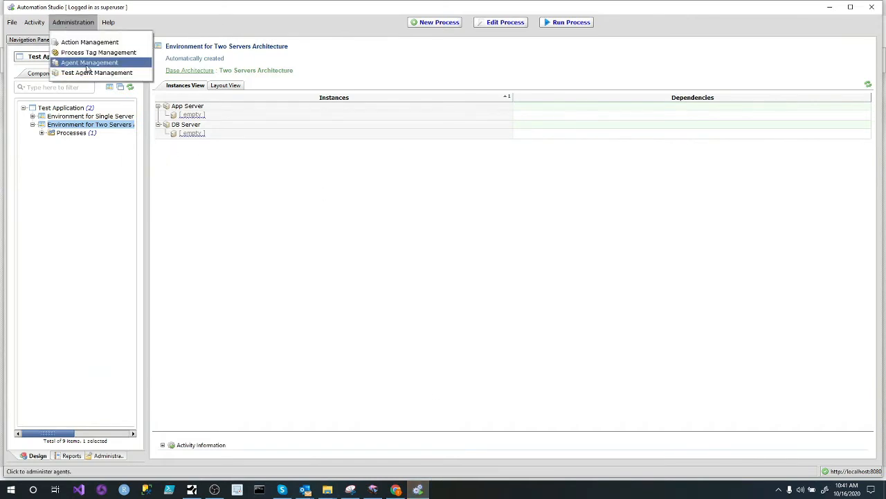
{"action": "left_click", "coordinate": [87, 63]}
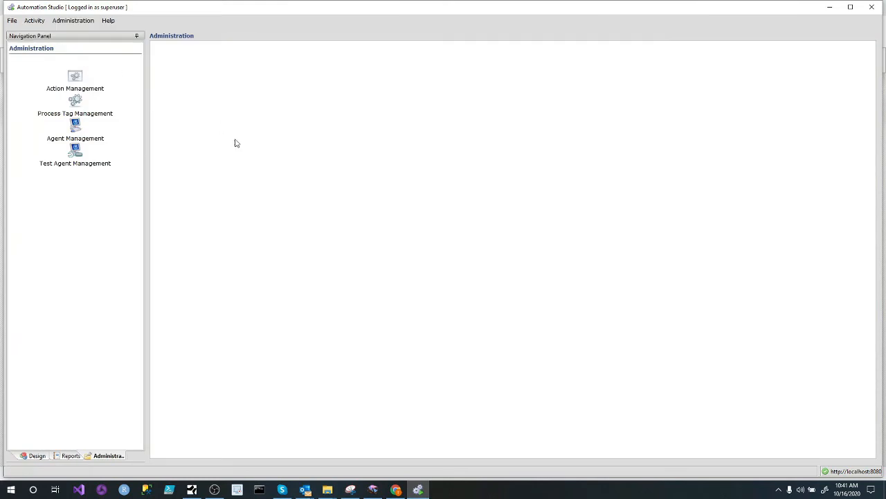
{"action": "left_click", "coordinate": [73, 78]}
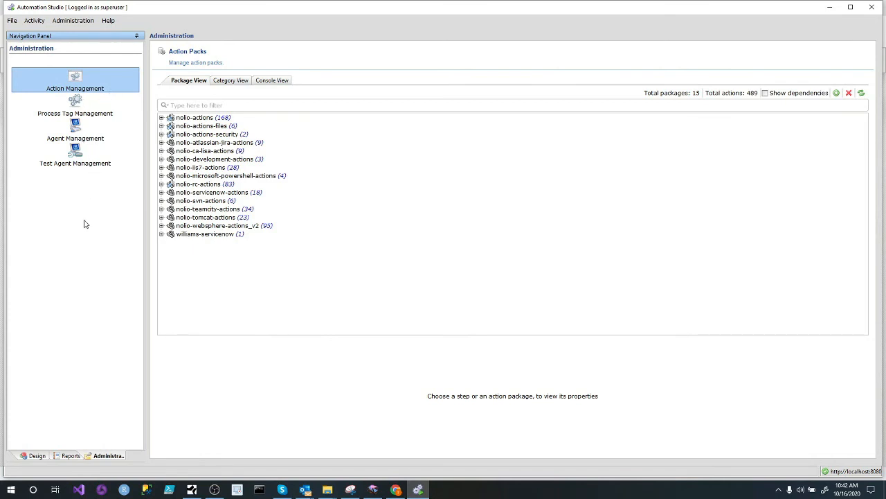
{"action": "left_click", "coordinate": [75, 127]}
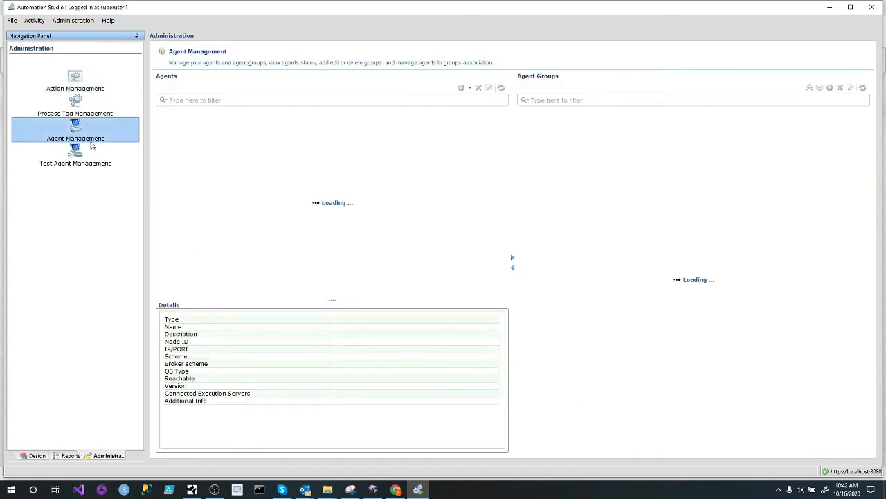
{"action": "left_click", "coordinate": [229, 123]}
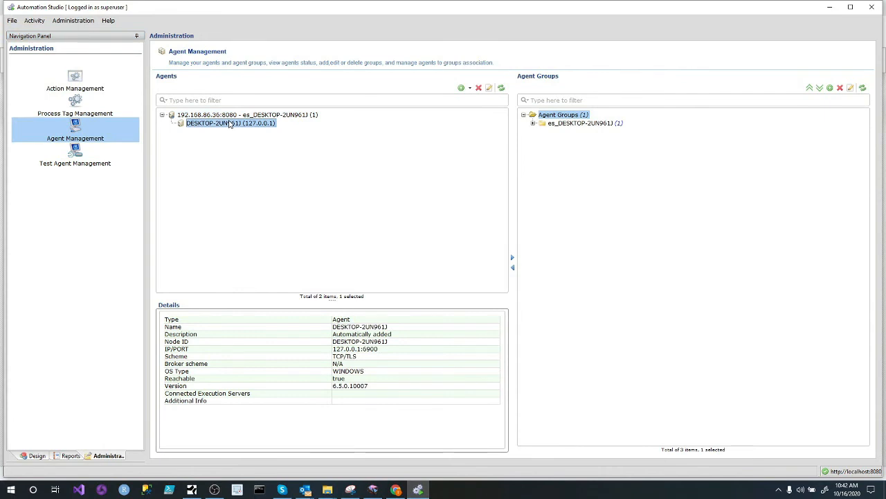
{"action": "left_click", "coordinate": [360, 388]}
{"action": "right_click", "coordinate": [256, 126]}
{"action": "key", "text": "Up"}
{"action": "key", "text": "Up"}
{"action": "key", "text": "Up"}
{"action": "key", "text": "Return"}
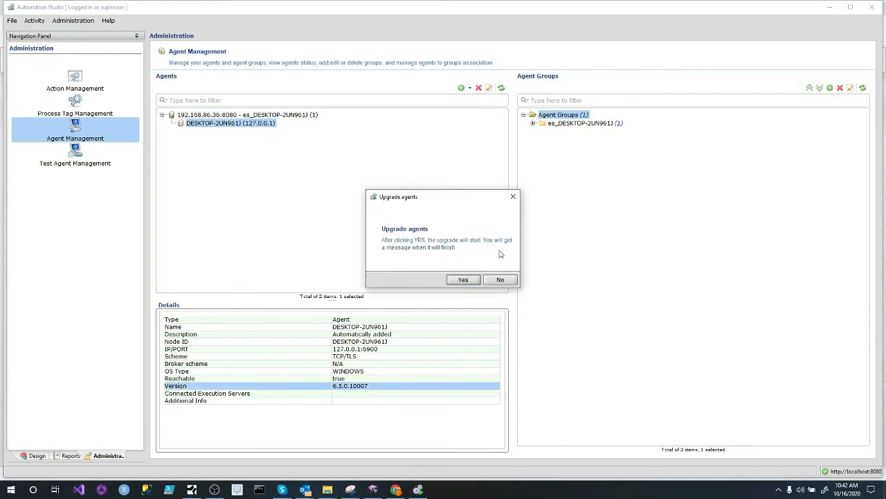
Run the DESKTOP-2UN961J agent upgrade to success, close Agents Status, and quit Automation Studio
{"action": "left_click", "coordinate": [470, 280]}
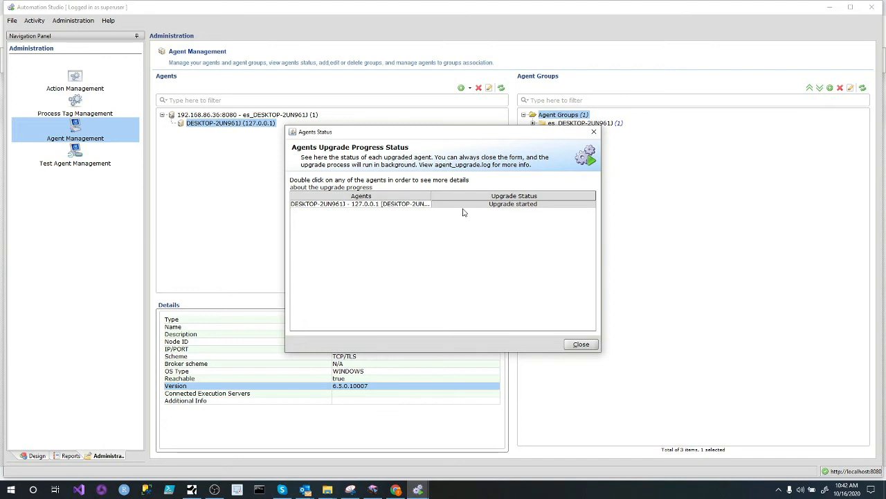
{"action": "left_click", "coordinate": [403, 206]}
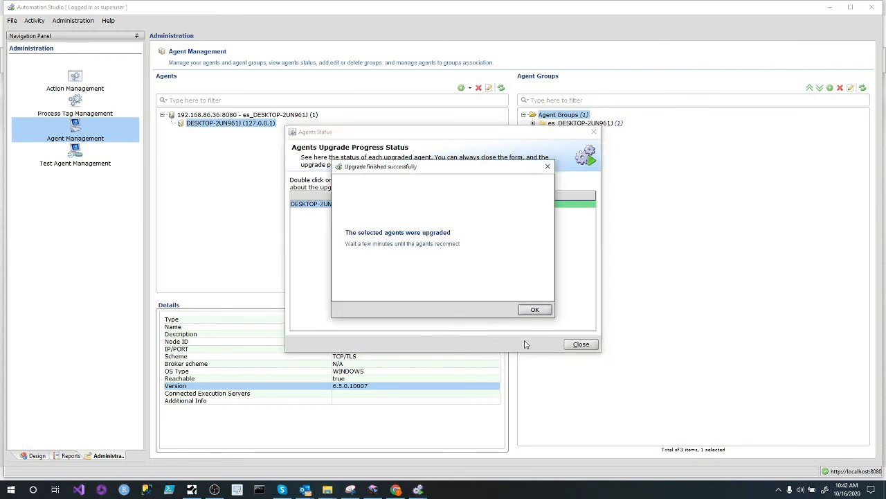
{"action": "left_click", "coordinate": [530, 312]}
{"action": "left_click", "coordinate": [582, 348]}
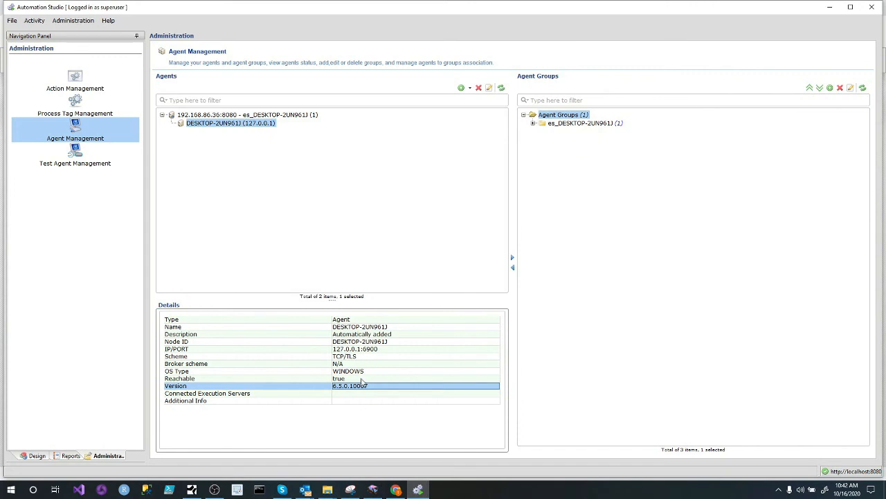
{"action": "left_click", "coordinate": [872, 7]}
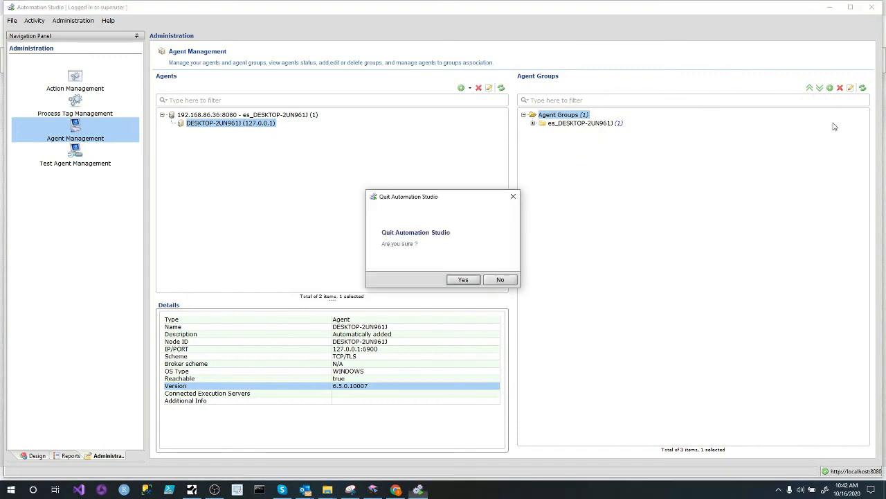
Confirm quitting Automation Studio and load the localhost:8080/nolio-app/ launch page
{"action": "left_click", "coordinate": [466, 285]}
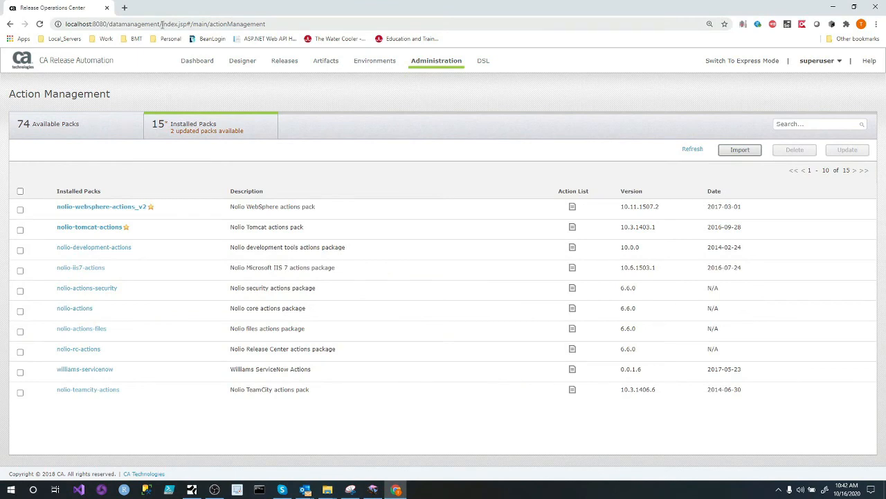
{"action": "left_click_drag", "start_coordinate": [108, 23], "coordinate": [401, 28]}
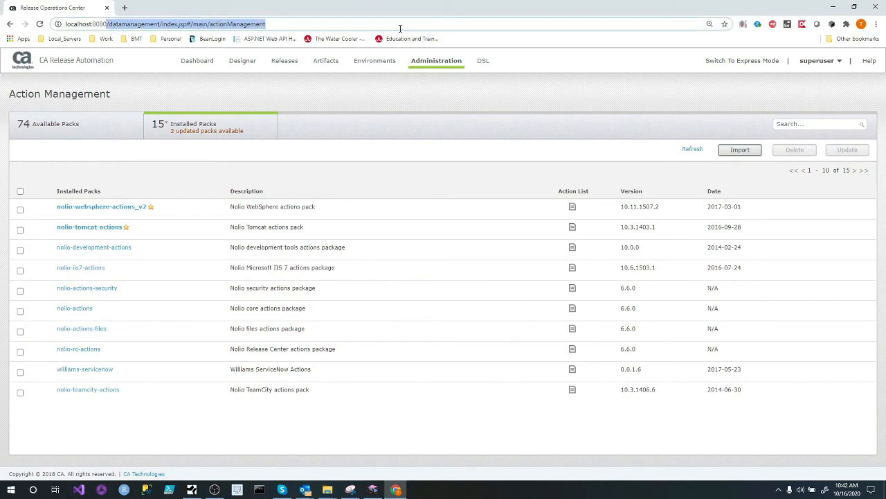
{"action": "key", "text": "BackSpace"}
{"action": "key", "text": "Return"}
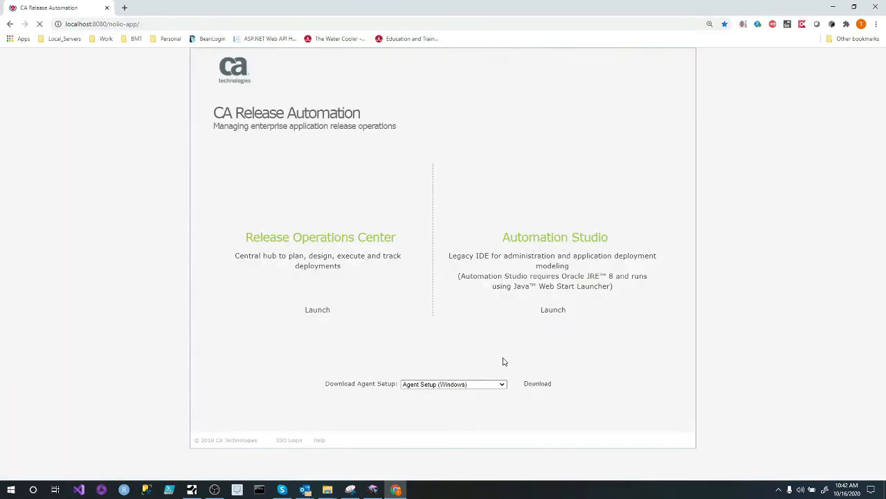
Launch Automation Studio by opening its .jnlp with Java Web Launcher and accepting the security risk
{"action": "left_click", "coordinate": [552, 310]}
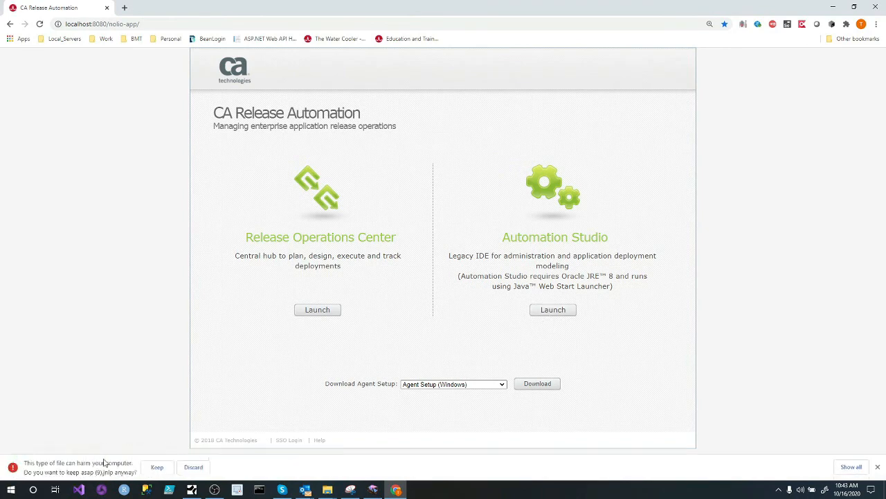
{"action": "left_click", "coordinate": [157, 467]}
{"action": "left_click", "coordinate": [80, 469]}
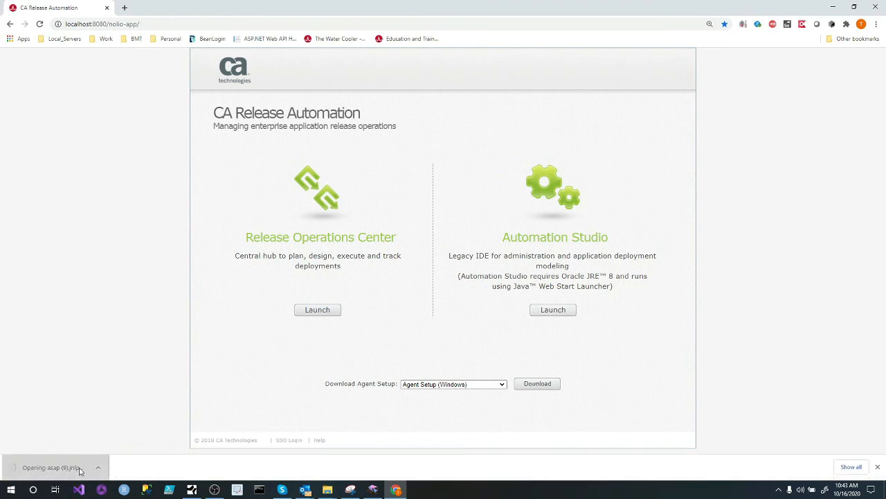
{"action": "left_click", "coordinate": [449, 204]}
{"action": "left_click", "coordinate": [487, 270]}
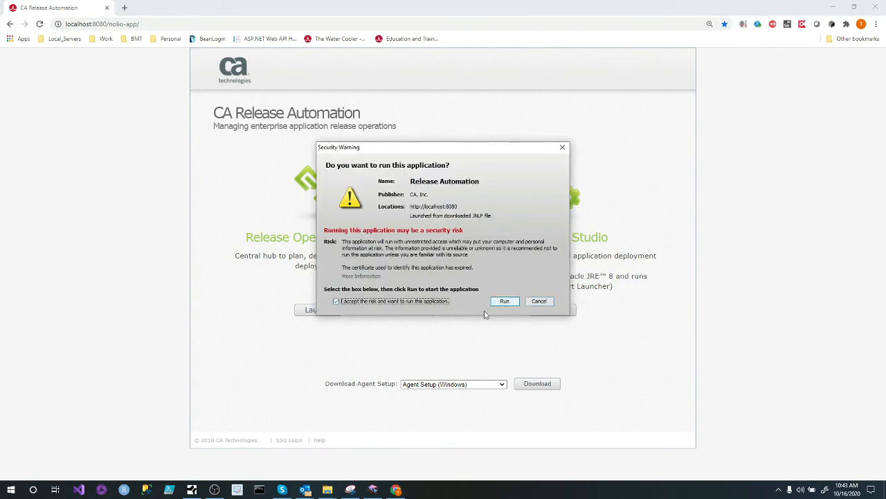
{"action": "left_click", "coordinate": [375, 289]}
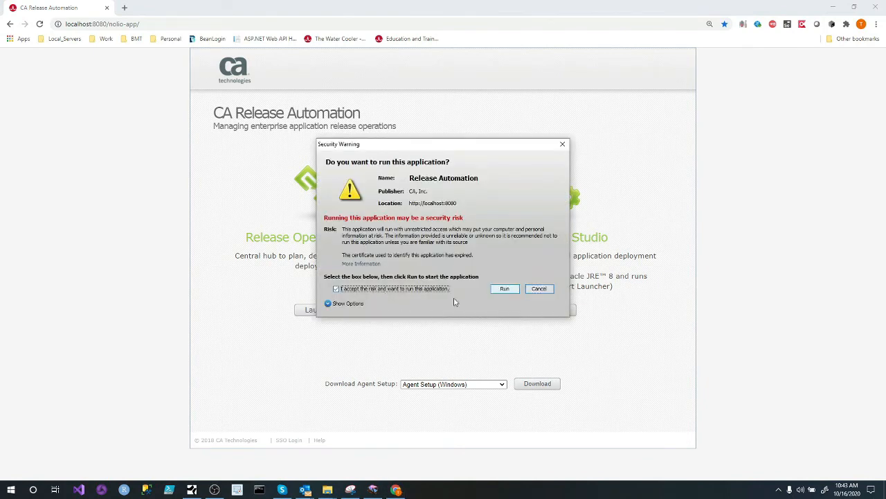
{"action": "left_click", "coordinate": [513, 290]}
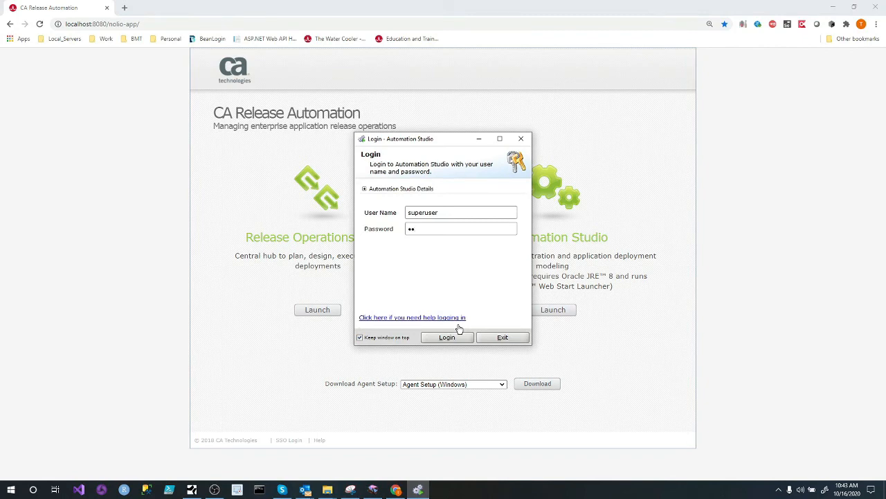
Log in and open Agent Management with the DESKTOP-2UN961J agent selected
{"action": "type", "text": "r"}
{"action": "key", "text": "Return"}
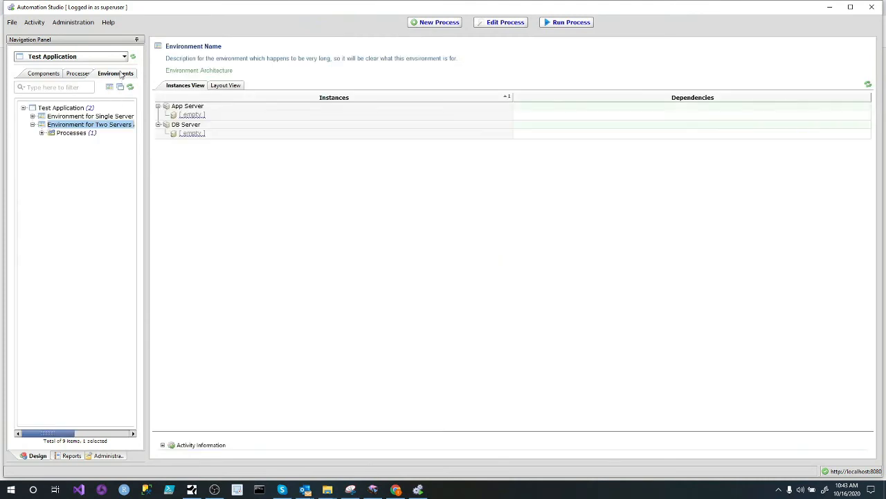
{"action": "left_click", "coordinate": [76, 23]}
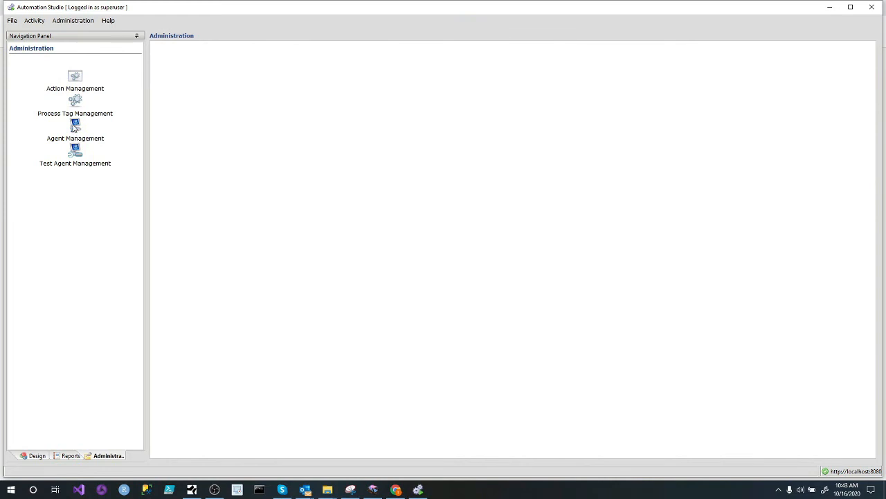
{"action": "left_click", "coordinate": [75, 128]}
{"action": "left_click", "coordinate": [221, 132]}
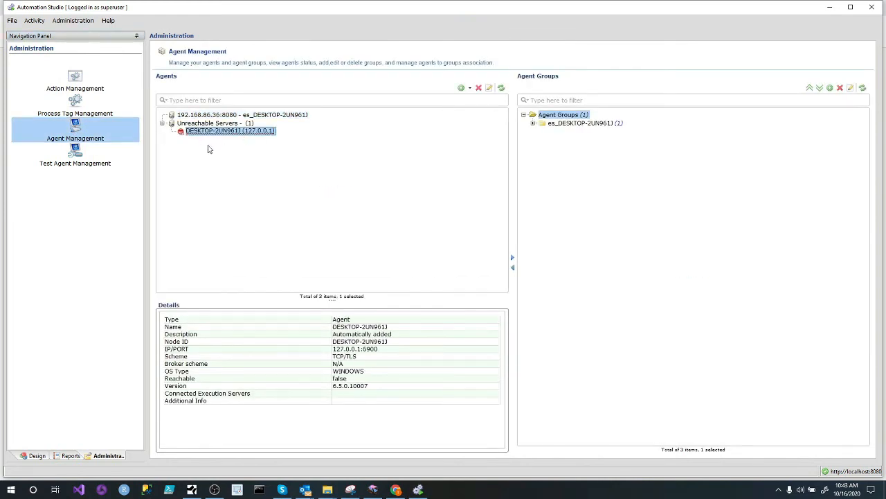
Refresh the Agents tree until the agent reconnects, and confirm its version reads 6.6.0.9640
{"action": "left_click", "coordinate": [501, 87]}
{"action": "left_click", "coordinate": [298, 115]}
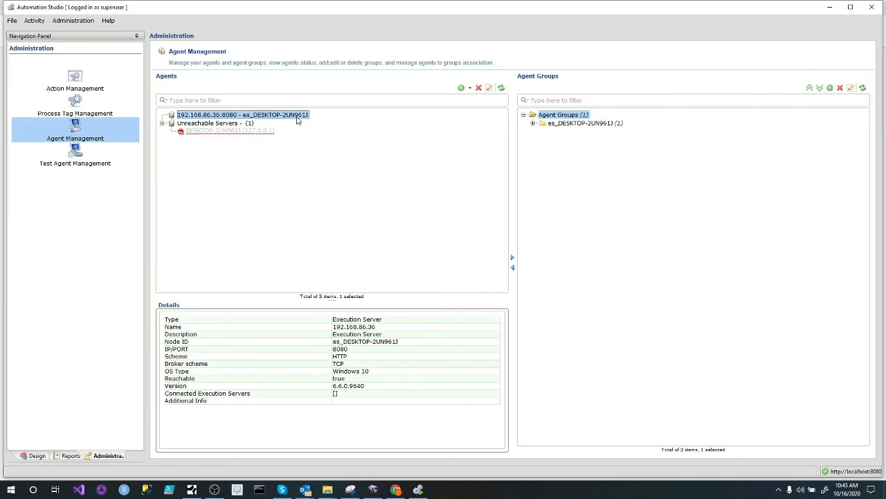
{"action": "left_click", "coordinate": [234, 130]}
{"action": "left_click", "coordinate": [501, 88]}
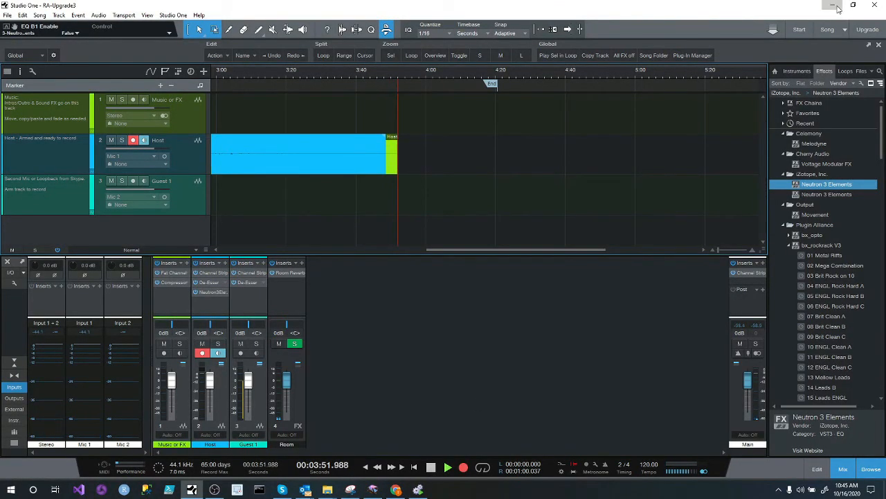
{"action": "left_click", "coordinate": [835, 7]}
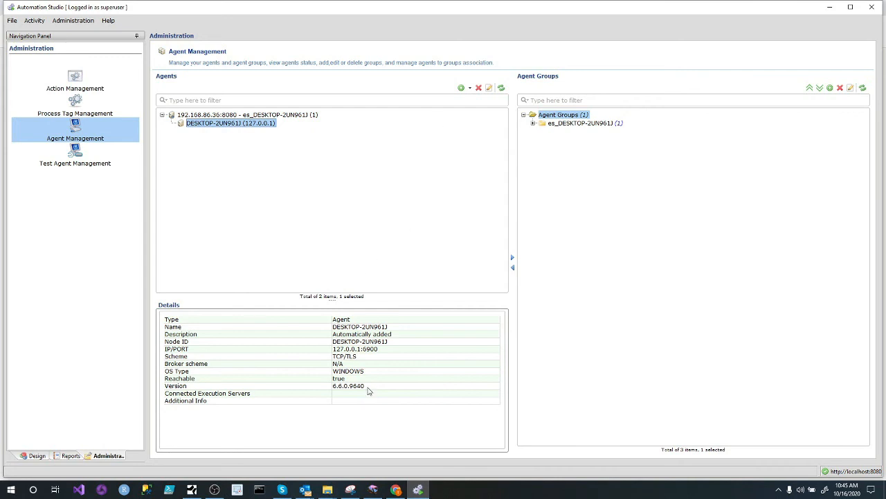
{"action": "left_click", "coordinate": [398, 386]}
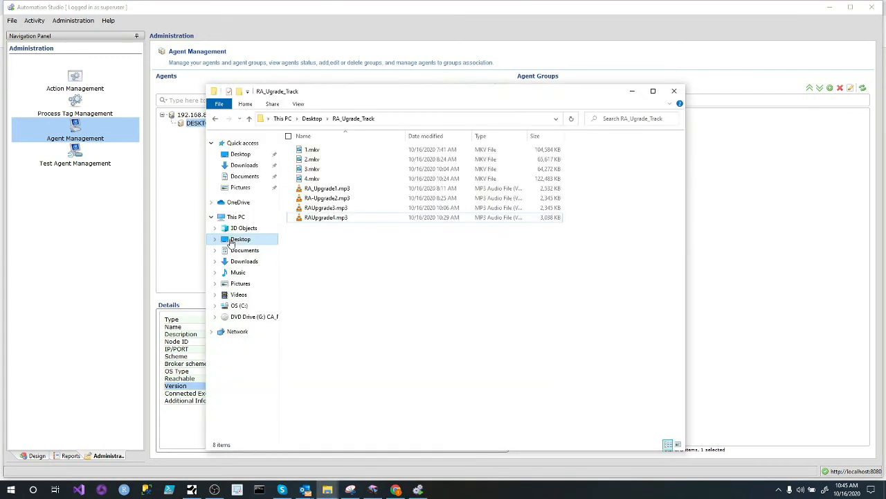
{"action": "left_click", "coordinate": [231, 239]}
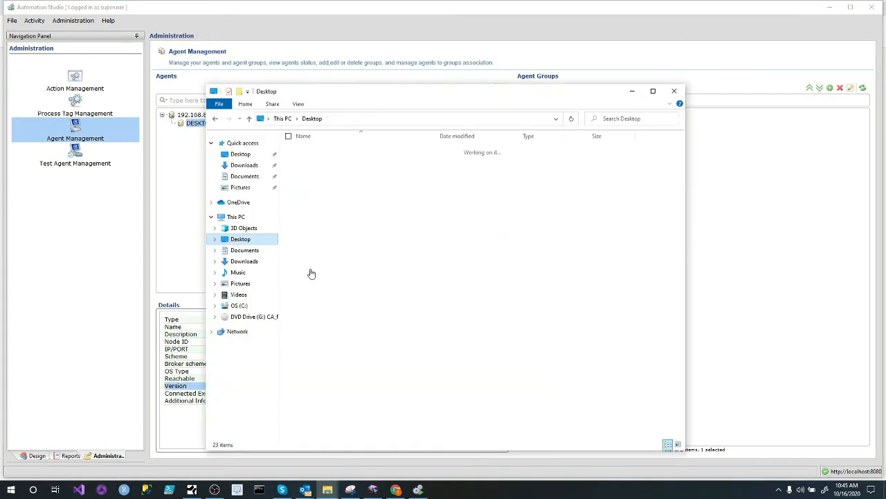
Open the RA_Upgrade\6.7 folder, then quit Automation Studio and close Chrome
{"action": "double_click", "coordinate": [345, 209]}
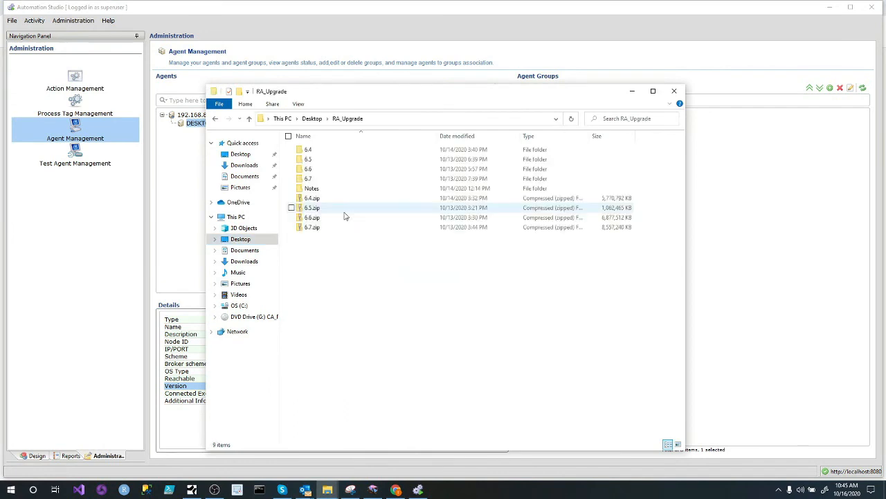
{"action": "double_click", "coordinate": [336, 179]}
{"action": "left_click", "coordinate": [872, 7]}
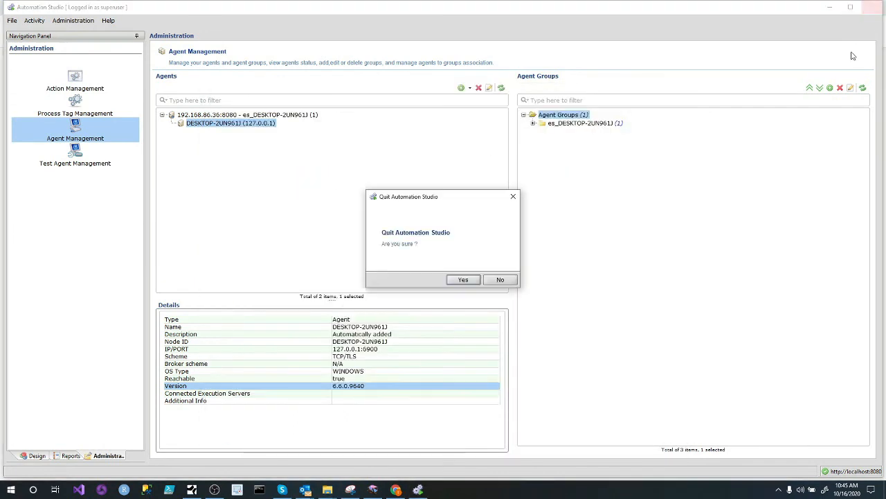
{"action": "left_click", "coordinate": [459, 281]}
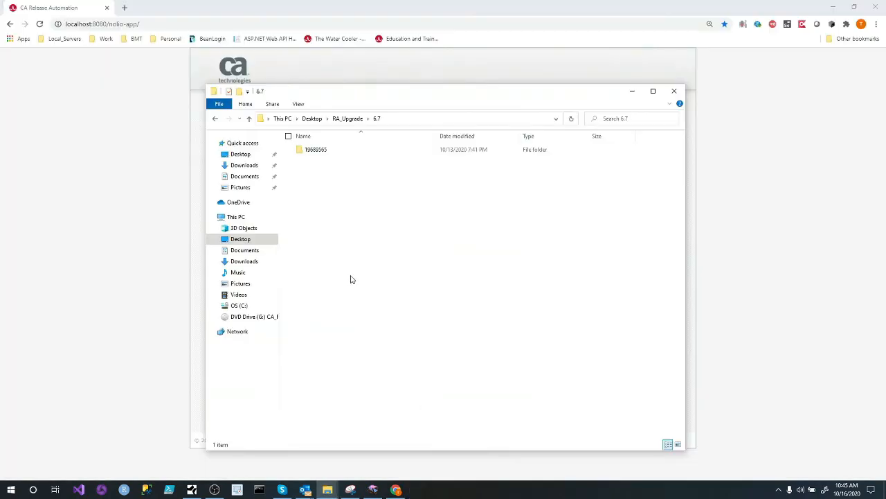
{"action": "left_click", "coordinate": [879, 8]}
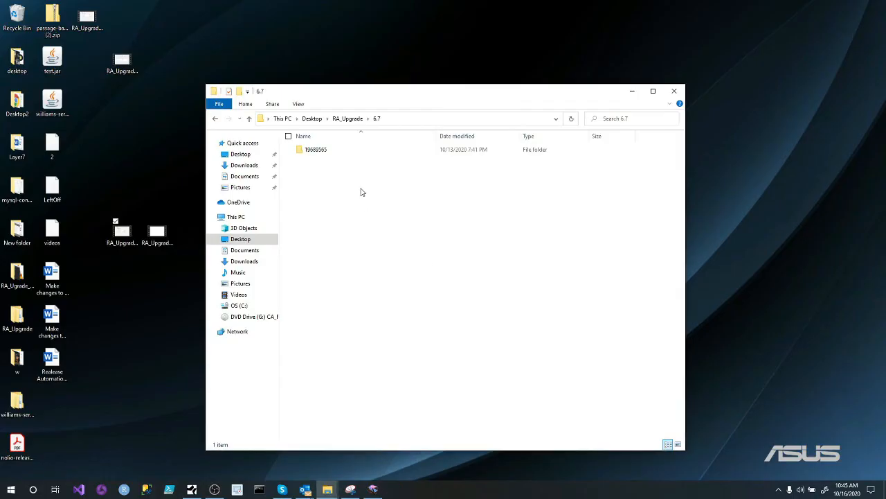
{"action": "double_click", "coordinate": [378, 95]}
{"action": "double_click", "coordinate": [112, 62]}
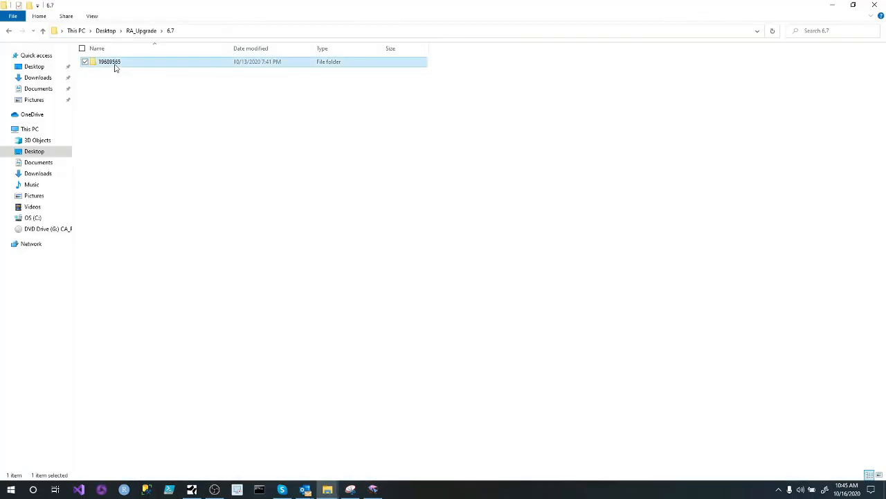
{"action": "double_click", "coordinate": [144, 63]}
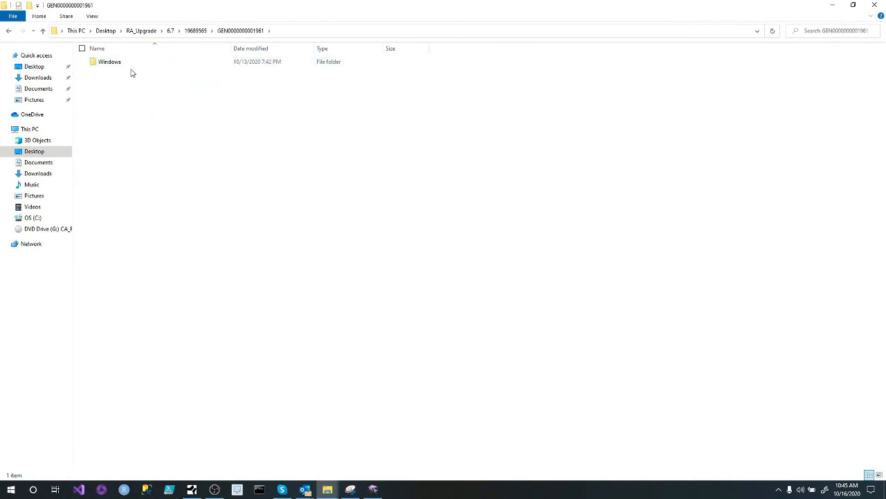
{"action": "double_click", "coordinate": [132, 63]}
{"action": "left_click", "coordinate": [143, 103]}
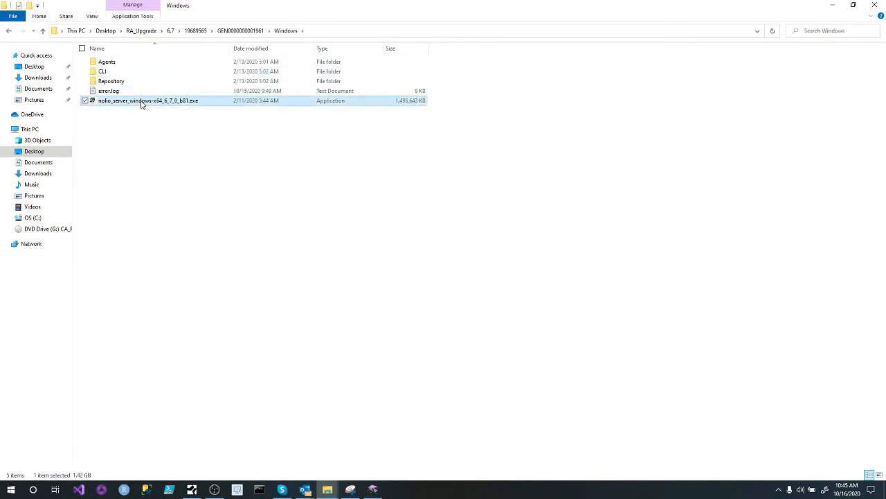
{"action": "right_click", "coordinate": [142, 102]}
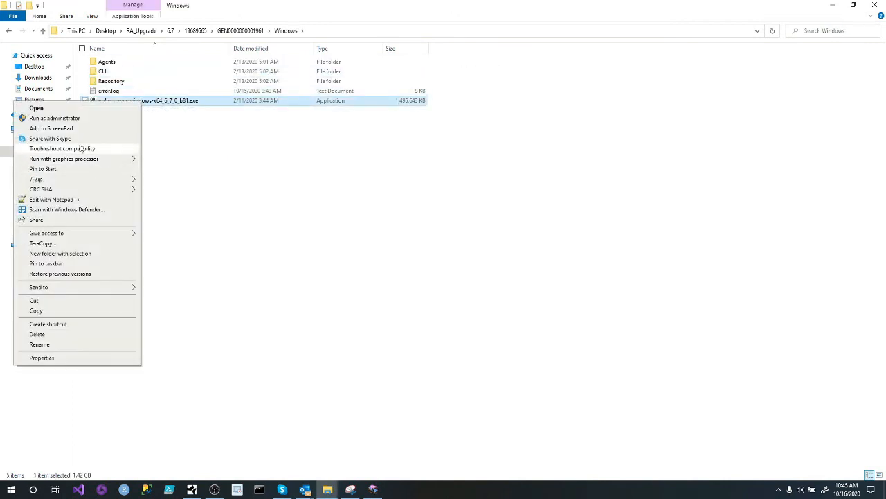
{"action": "left_click", "coordinate": [87, 119]}
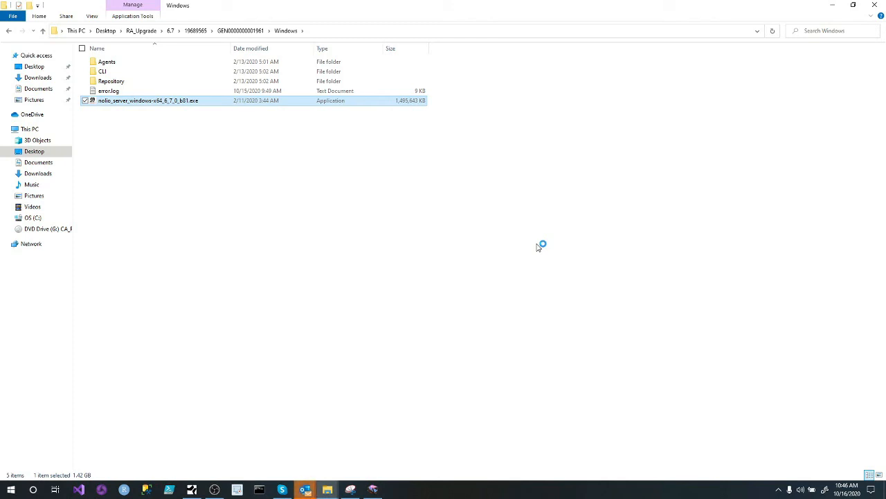
Update the existing installation in its current directory, continuing past the upgrade and running-jobs pages
{"action": "right_click", "coordinate": [304, 489]}
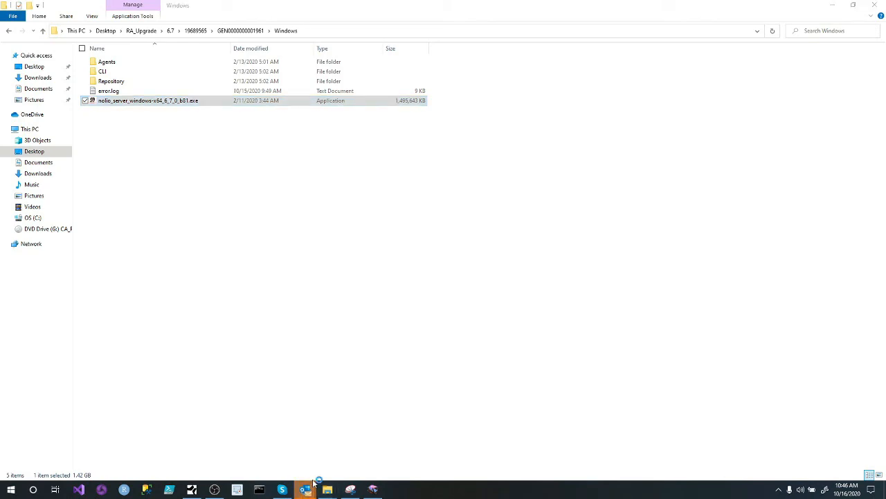
{"action": "left_click", "coordinate": [318, 470]}
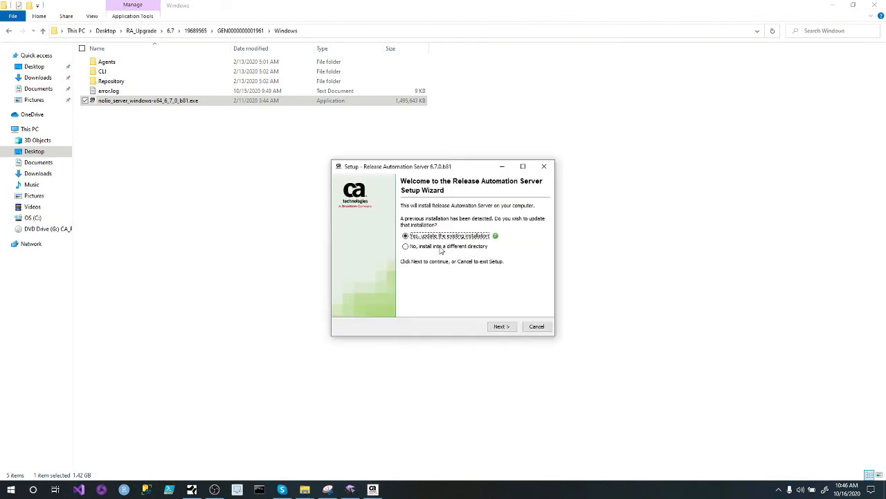
{"action": "left_click", "coordinate": [500, 326]}
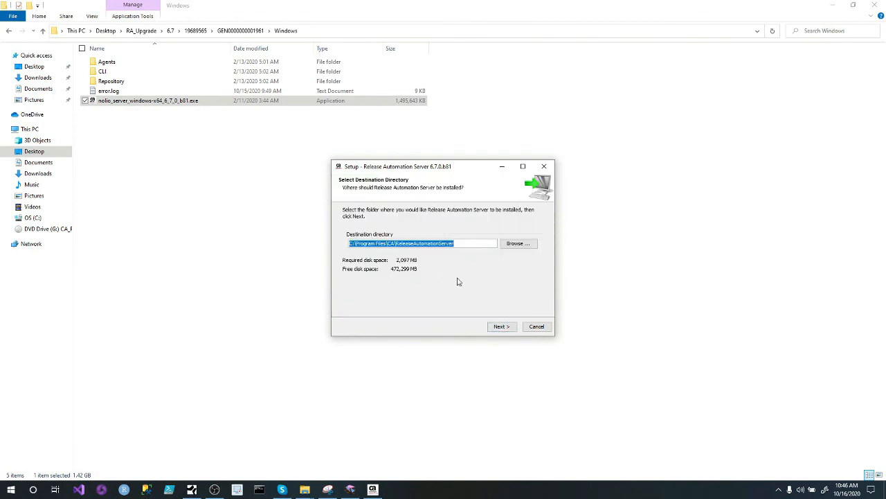
{"action": "left_click", "coordinate": [501, 329]}
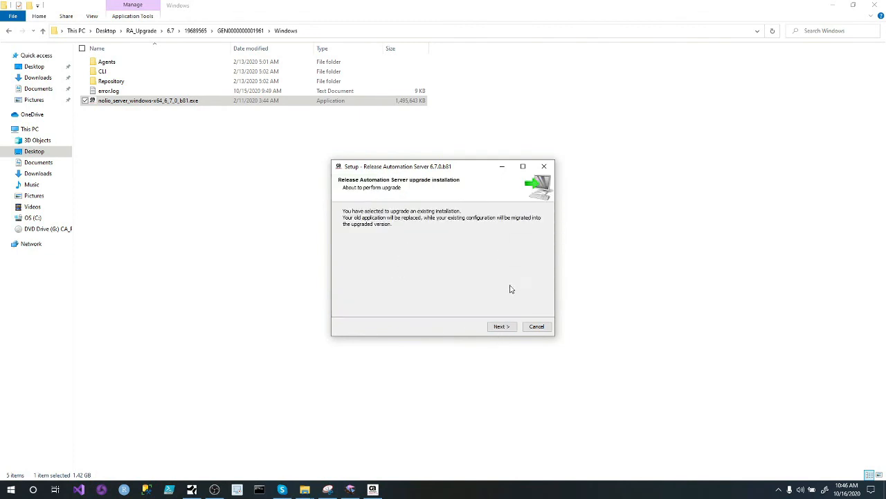
{"action": "left_click", "coordinate": [502, 327]}
{"action": "left_click", "coordinate": [503, 328]}
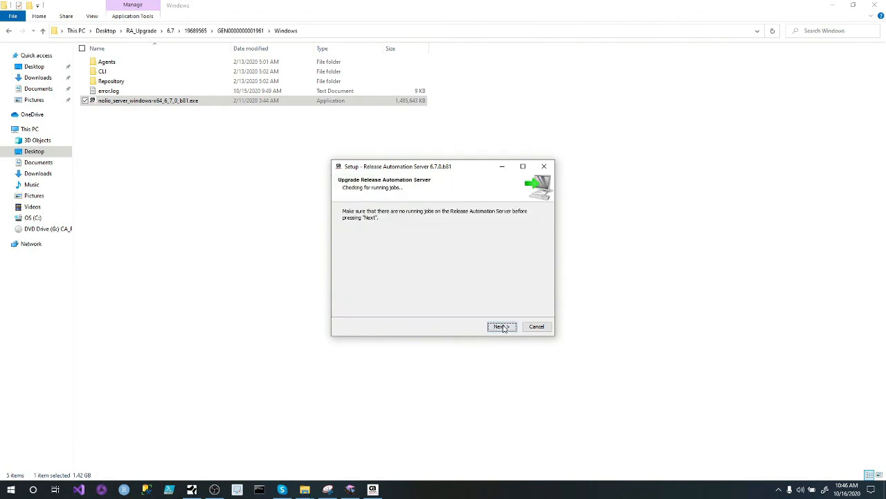
{"action": "left_click", "coordinate": [506, 330]}
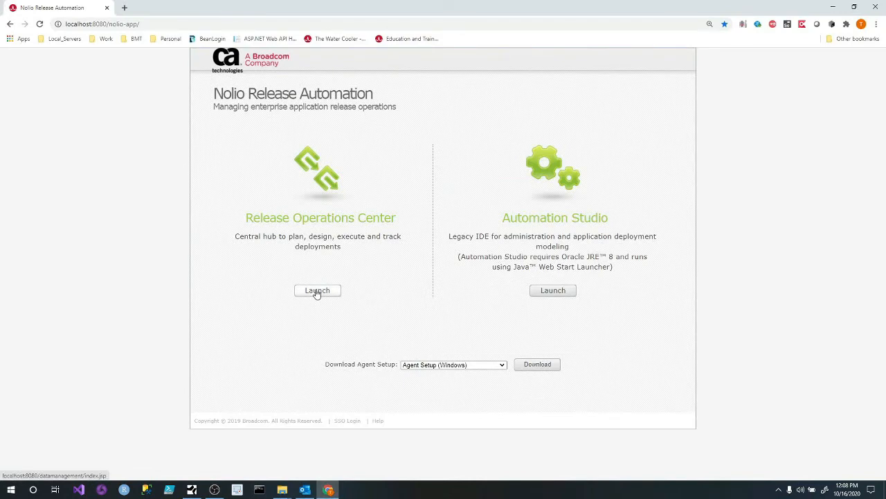
Launch Automation Studio, keeping the .jnlp and opening it with Java Web Launcher
{"action": "left_click", "coordinate": [542, 292]}
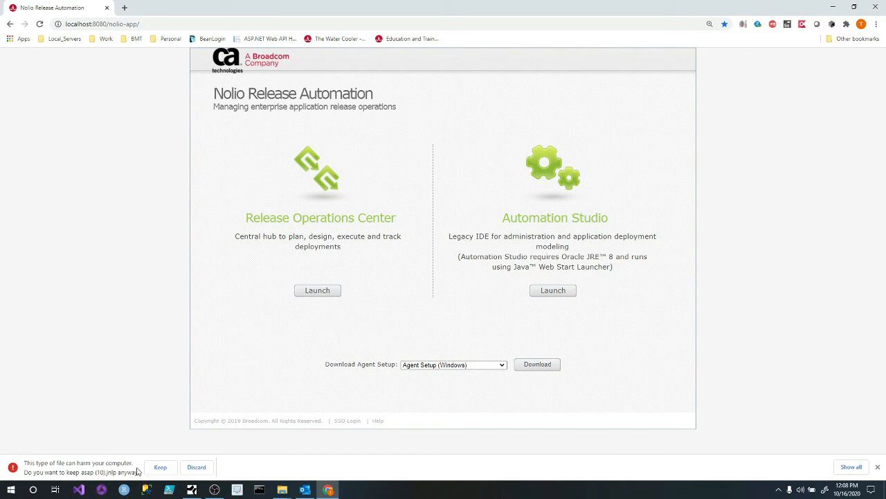
{"action": "left_click", "coordinate": [160, 467]}
{"action": "left_click", "coordinate": [55, 467]}
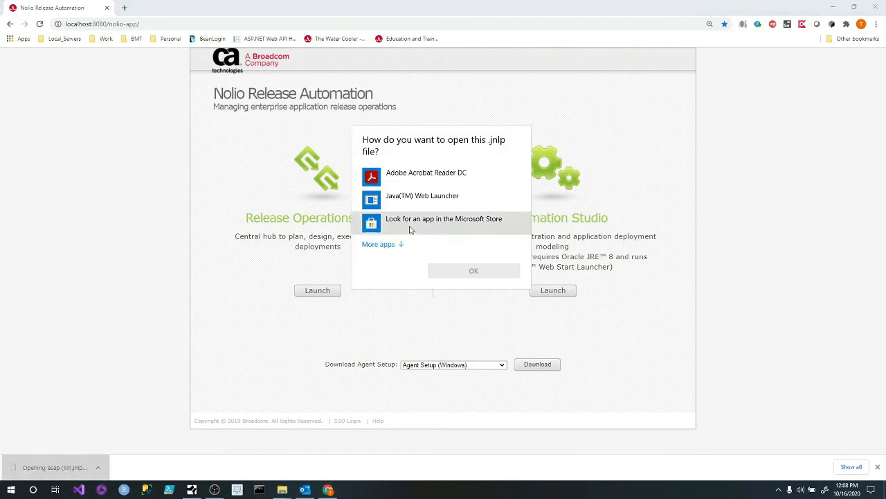
{"action": "left_click", "coordinate": [416, 199]}
{"action": "left_click", "coordinate": [444, 275]}
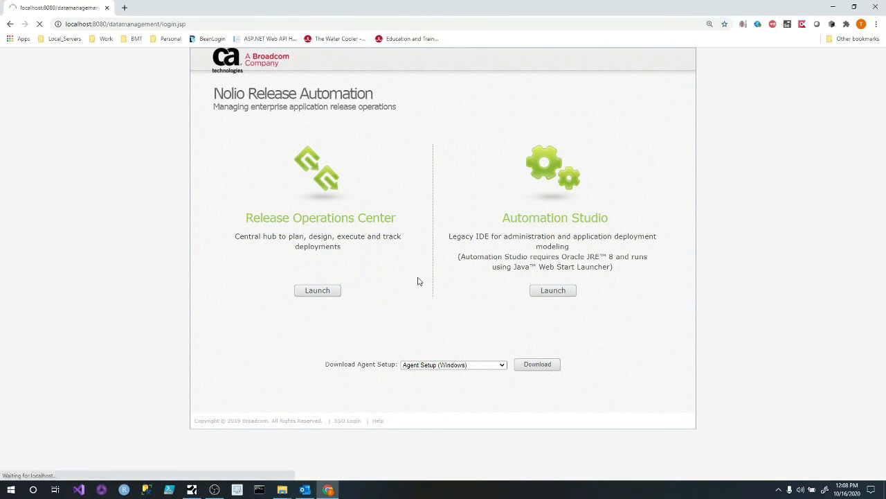
Sign in with the saved credentials and accept both security warnings to run Automation Studio
{"action": "left_click", "coordinate": [397, 198]}
{"action": "left_click", "coordinate": [396, 222]}
{"action": "left_click", "coordinate": [439, 232]}
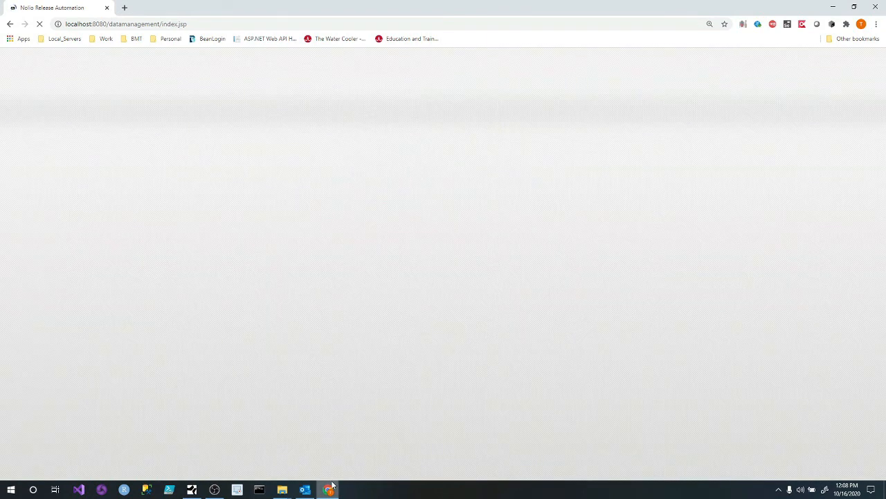
{"action": "mouse_move", "coordinate": [215, 492]}
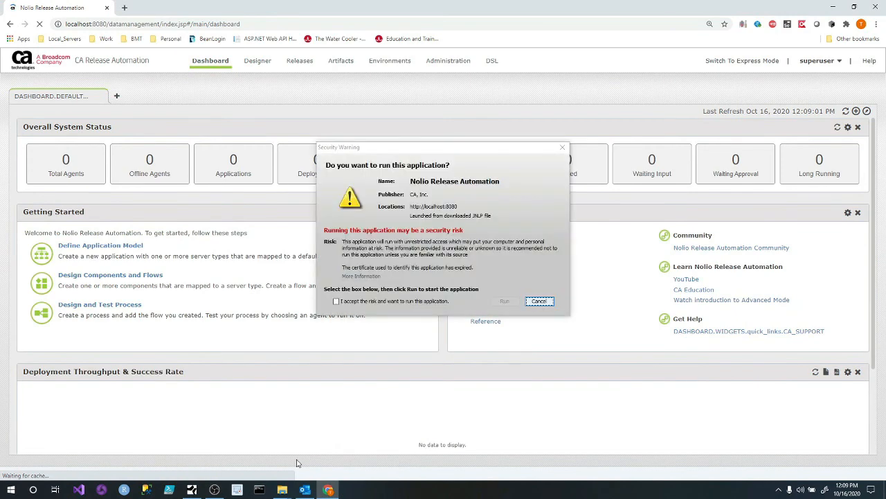
{"action": "left_click", "coordinate": [337, 301]}
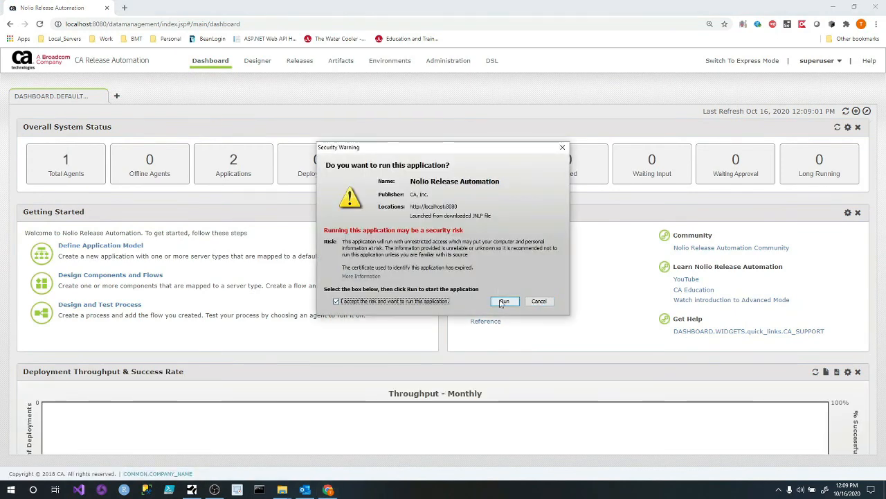
{"action": "left_click", "coordinate": [502, 302]}
{"action": "left_click", "coordinate": [403, 289]}
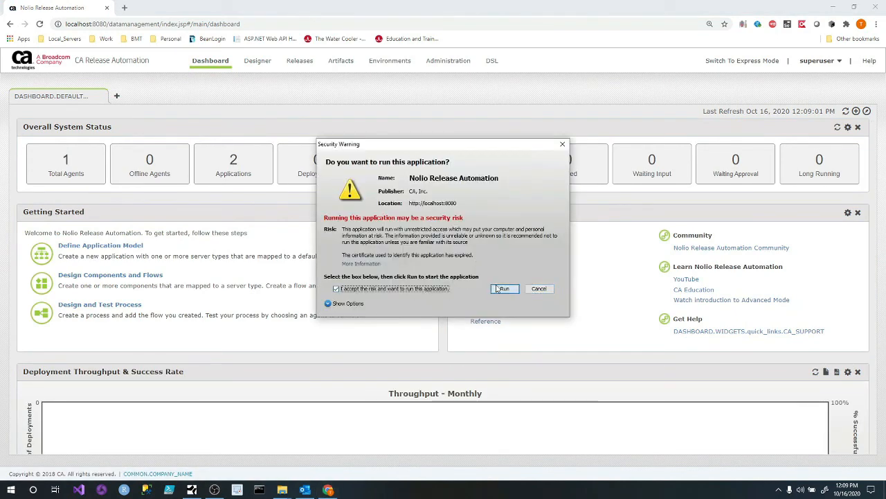
{"action": "left_click", "coordinate": [497, 289]}
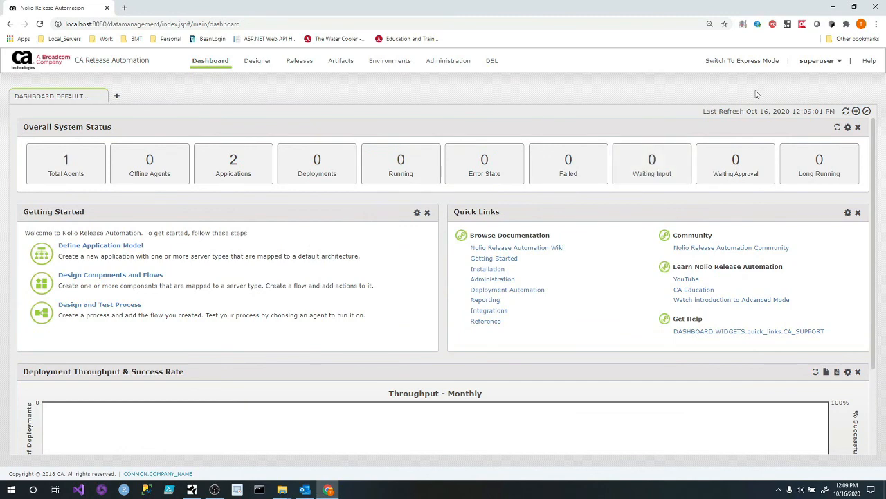
Confirm Help > About shows version 6.7.0.81, submit the Automation Studio login, and close About
{"action": "left_click", "coordinate": [865, 61]}
{"action": "left_click", "coordinate": [791, 108]}
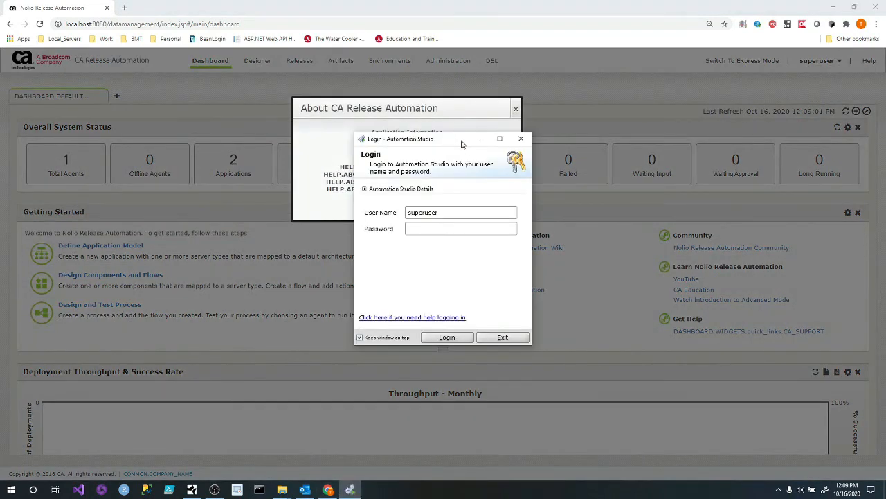
{"action": "left_click_drag", "start_coordinate": [462, 143], "coordinate": [677, 119]}
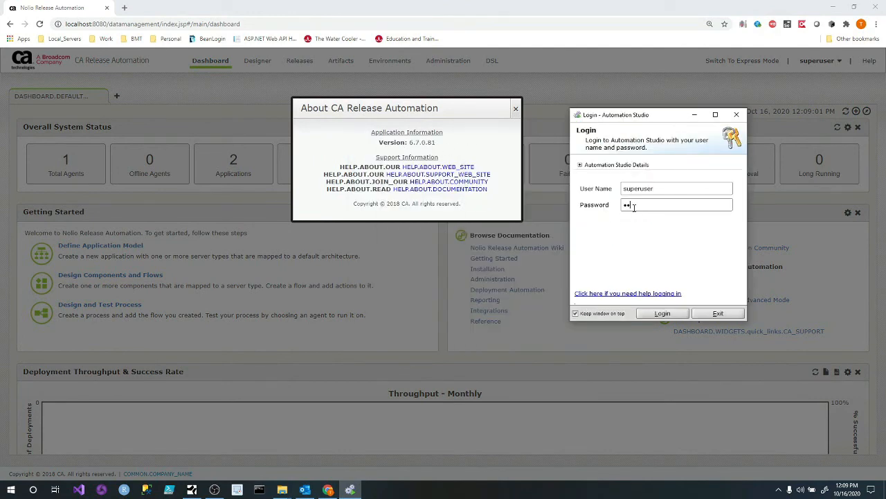
{"action": "key", "text": "Return"}
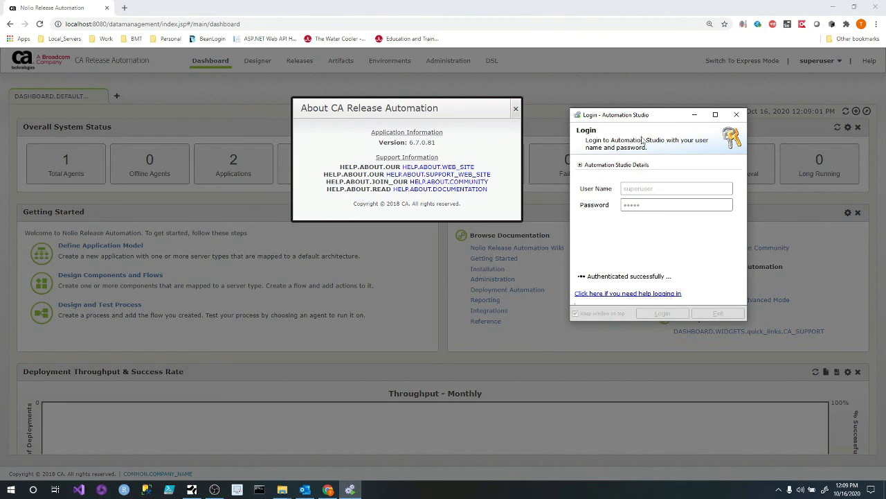
{"action": "left_click", "coordinate": [516, 109]}
{"action": "mouse_move", "coordinate": [258, 62]}
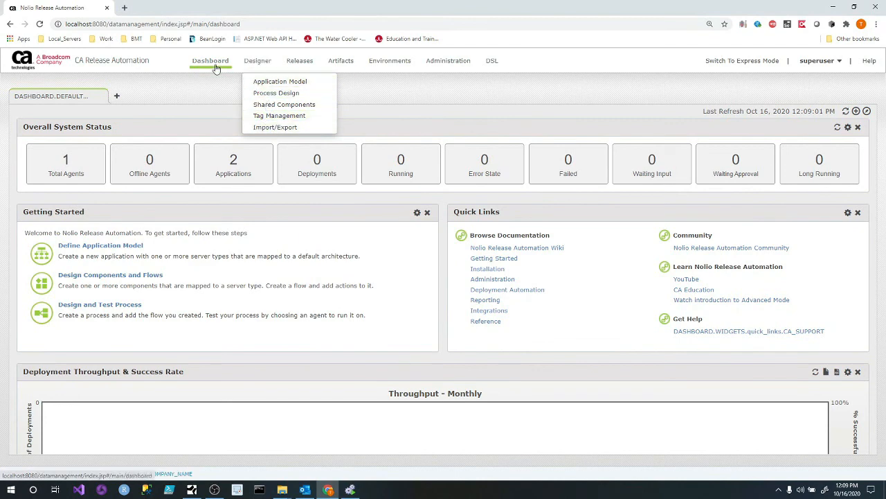
Browse the JPetStore component on the Process Design page
{"action": "left_click", "coordinate": [276, 94]}
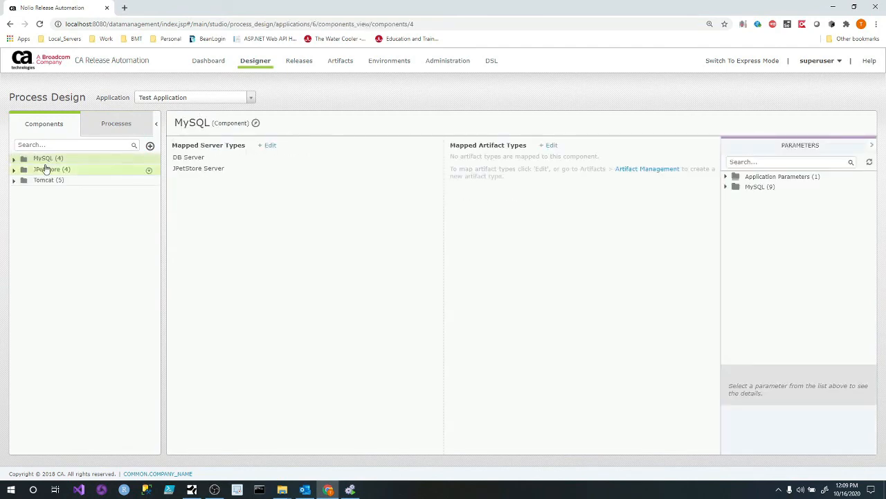
{"action": "left_click", "coordinate": [45, 172]}
{"action": "left_click", "coordinate": [13, 170]}
{"action": "left_click", "coordinate": [13, 170]}
List the 15 installed action packs in Action Management, then switch to Automation Studio
{"action": "left_click", "coordinate": [447, 62]}
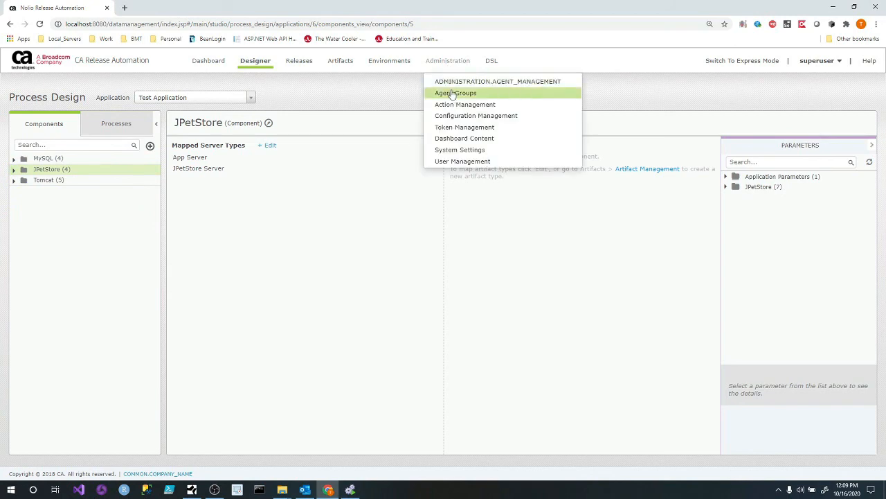
{"action": "left_click", "coordinate": [526, 104]}
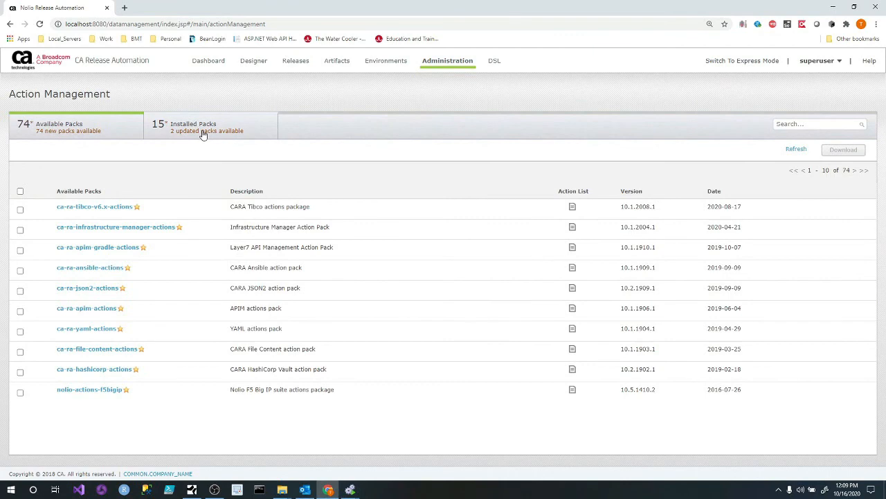
{"action": "left_click", "coordinate": [201, 135]}
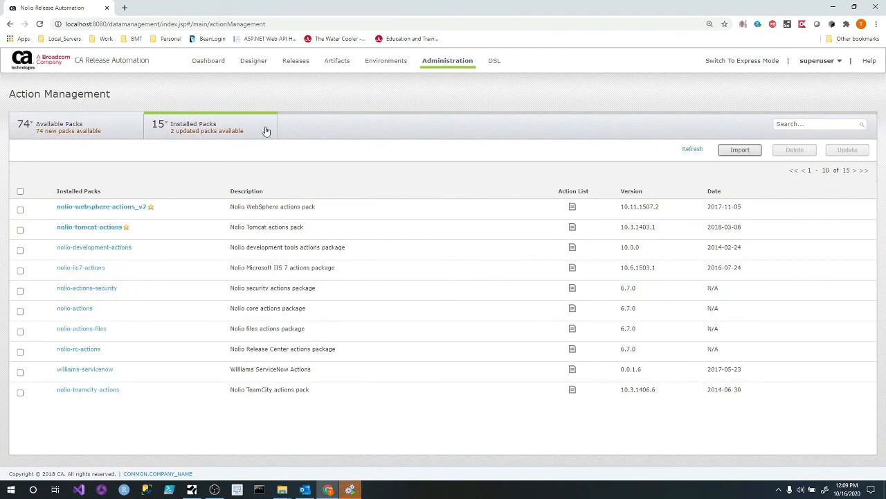
{"action": "left_click", "coordinate": [350, 489]}
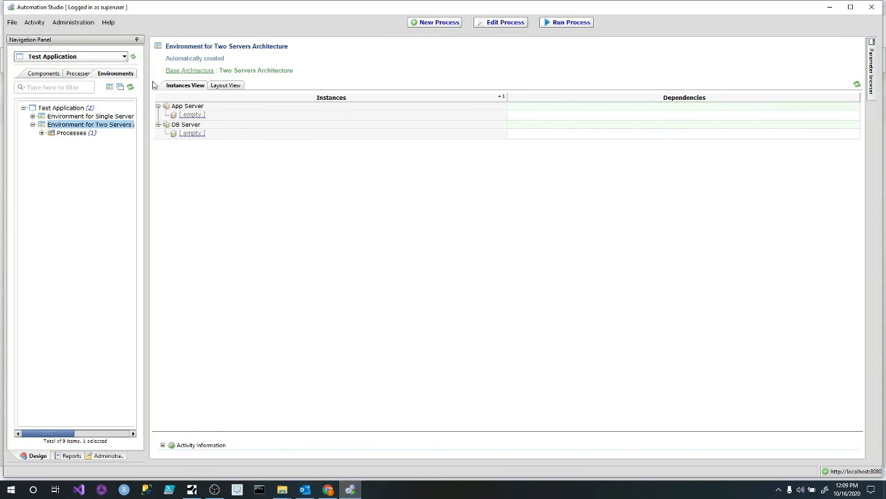
Start the upgrade of the DESKTOP-2UN961J agent from Agent Management
{"action": "left_click", "coordinate": [73, 22]}
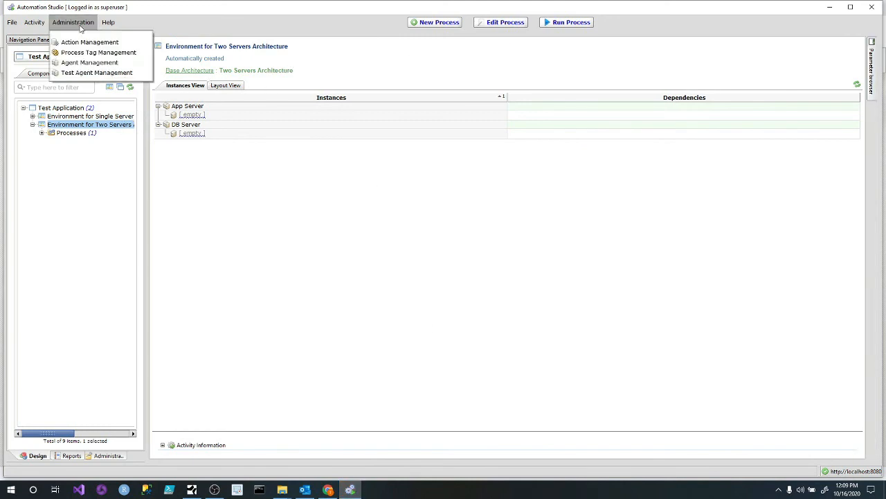
{"action": "left_click", "coordinate": [96, 62]}
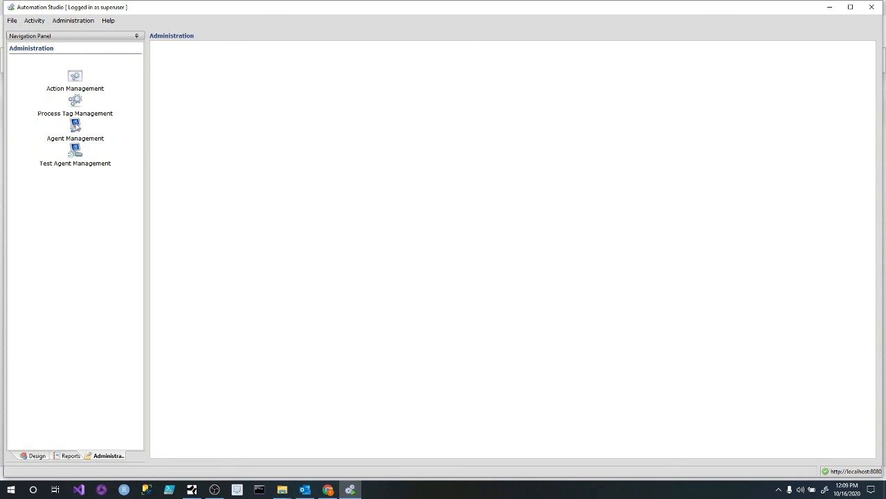
{"action": "left_click", "coordinate": [78, 133]}
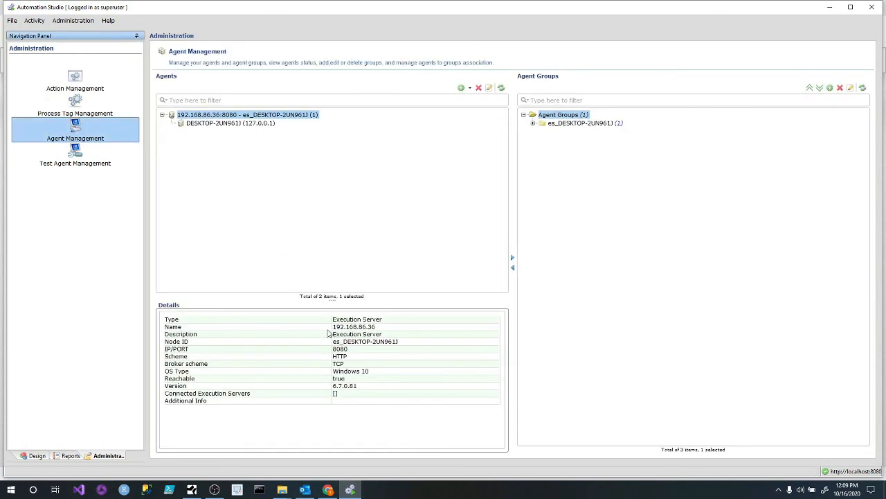
{"action": "left_click", "coordinate": [261, 123]}
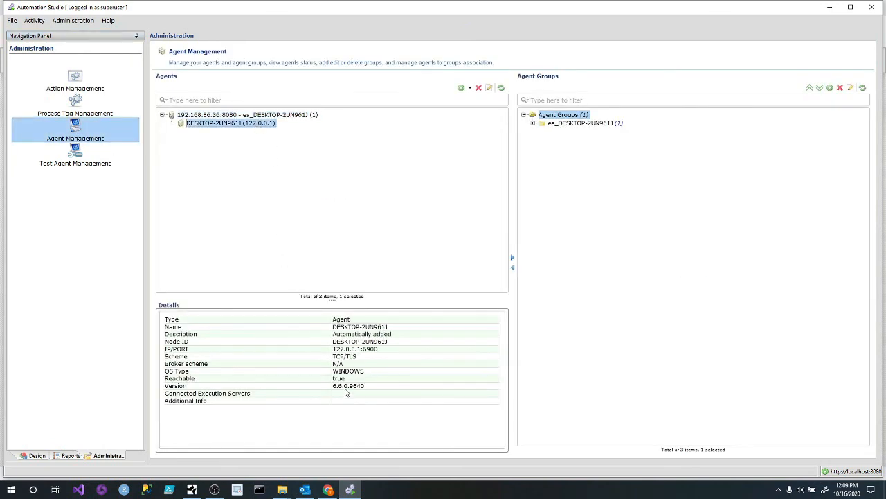
{"action": "right_click", "coordinate": [247, 123]}
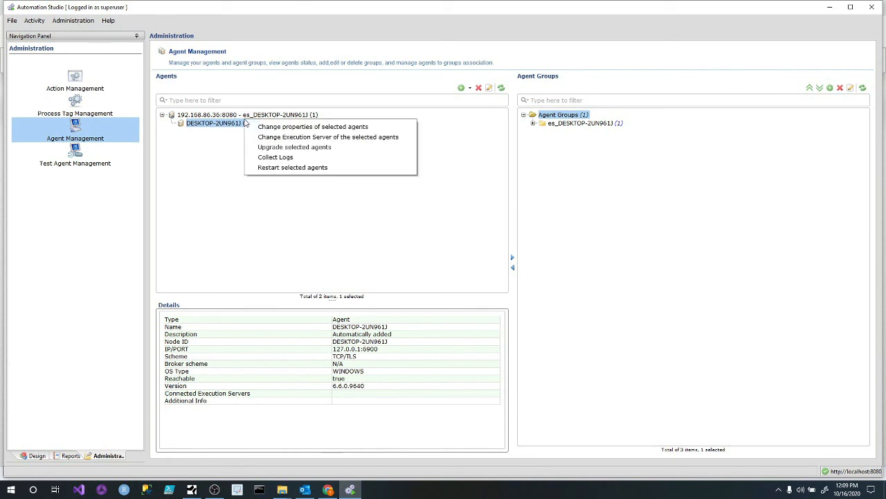
{"action": "left_click", "coordinate": [294, 147]}
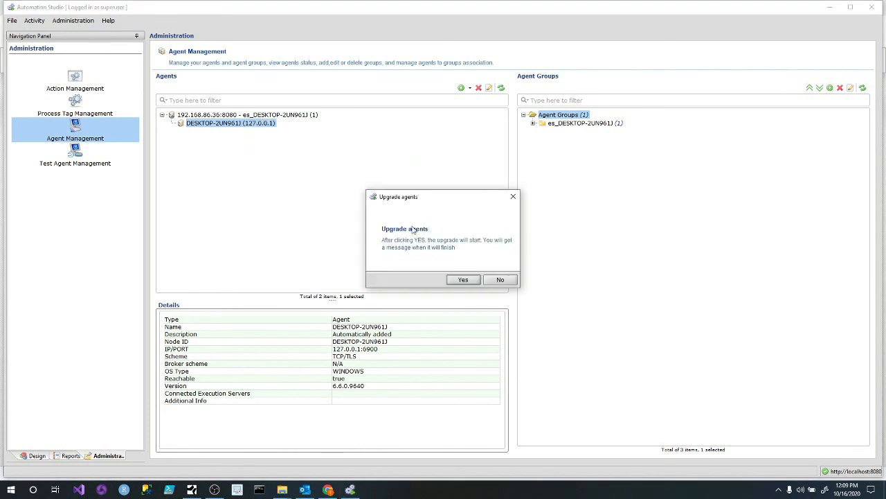
{"action": "left_click", "coordinate": [462, 280]}
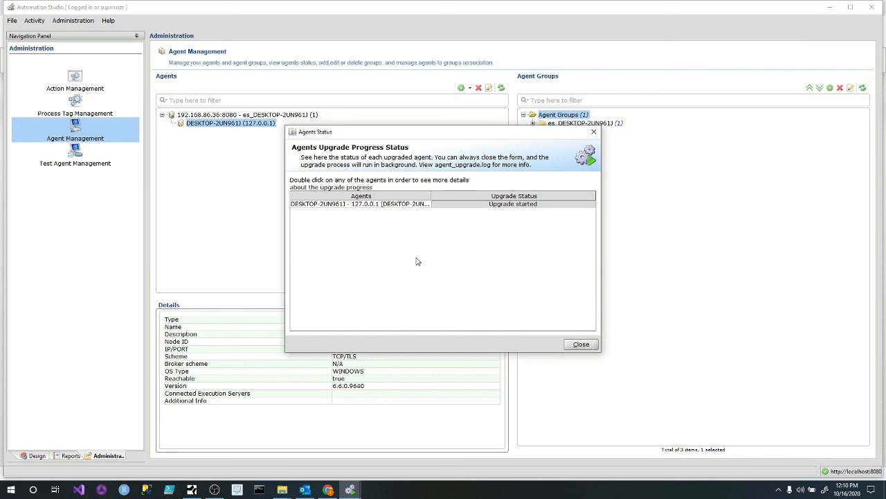
Check the dashboard, then acknowledge the upgrade-succeeded message and close the progress window
{"action": "left_click", "coordinate": [328, 489]}
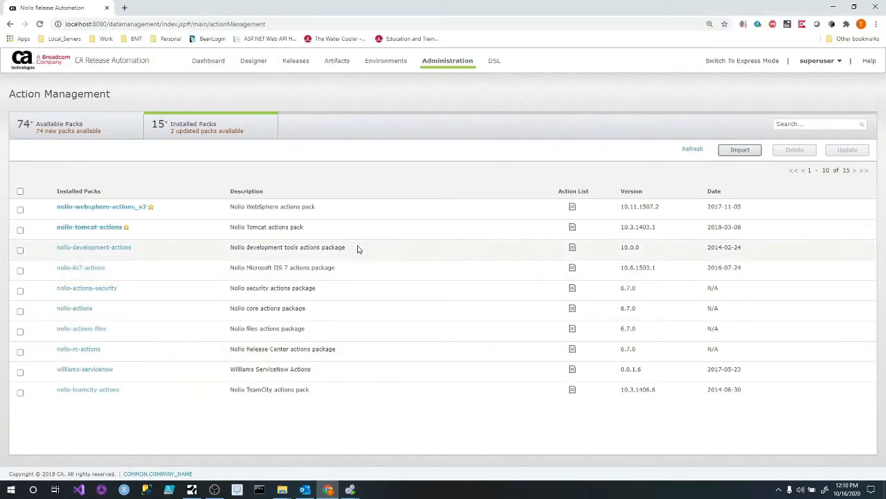
{"action": "left_click", "coordinate": [195, 62]}
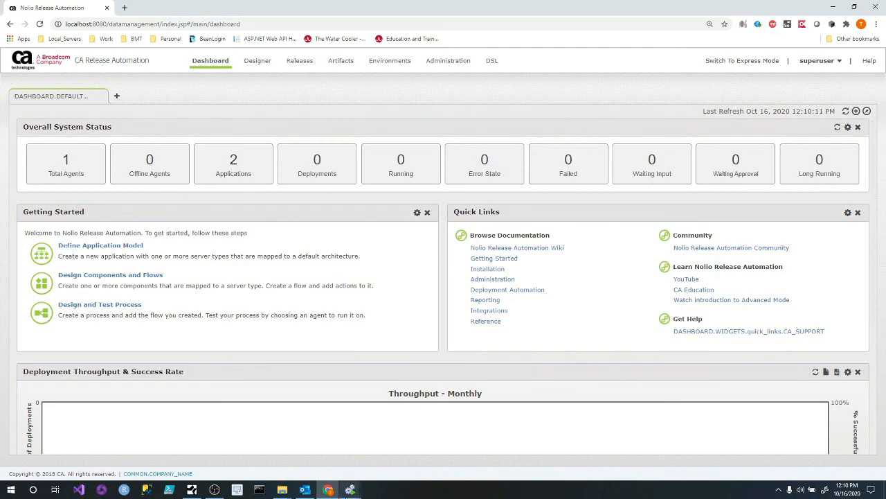
{"action": "mouse_move", "coordinate": [350, 490]}
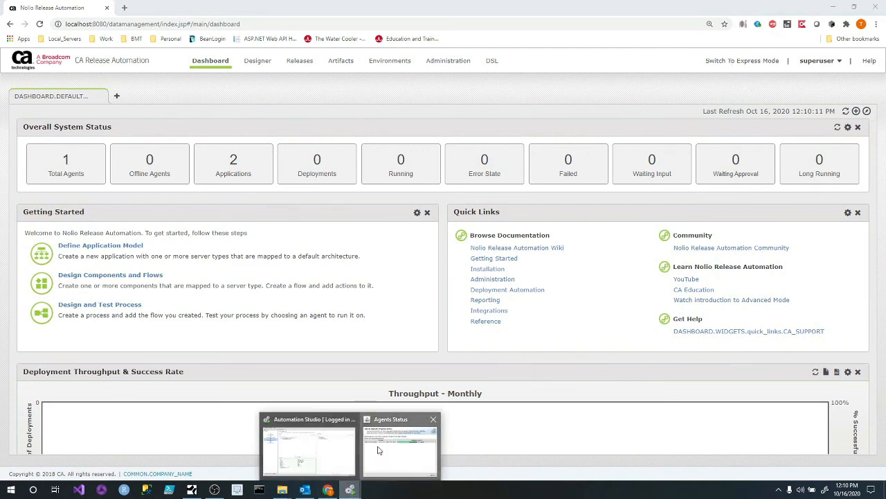
{"action": "left_click", "coordinate": [399, 448]}
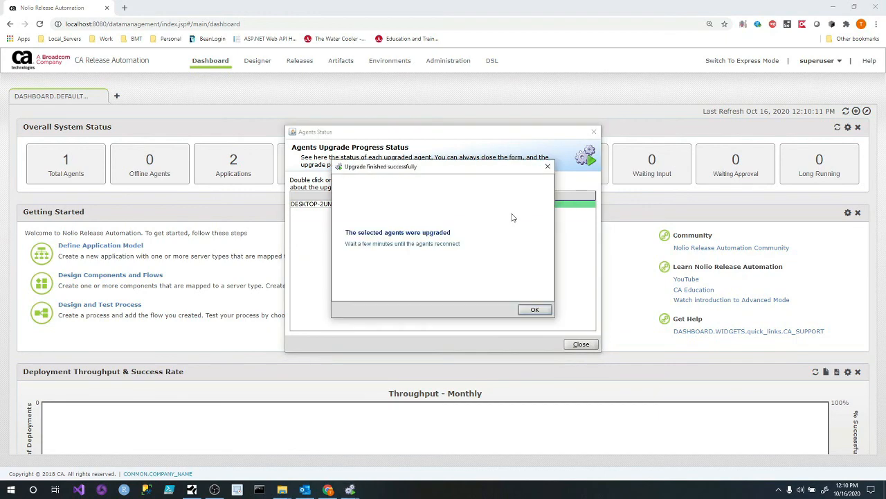
{"action": "left_click", "coordinate": [533, 309]}
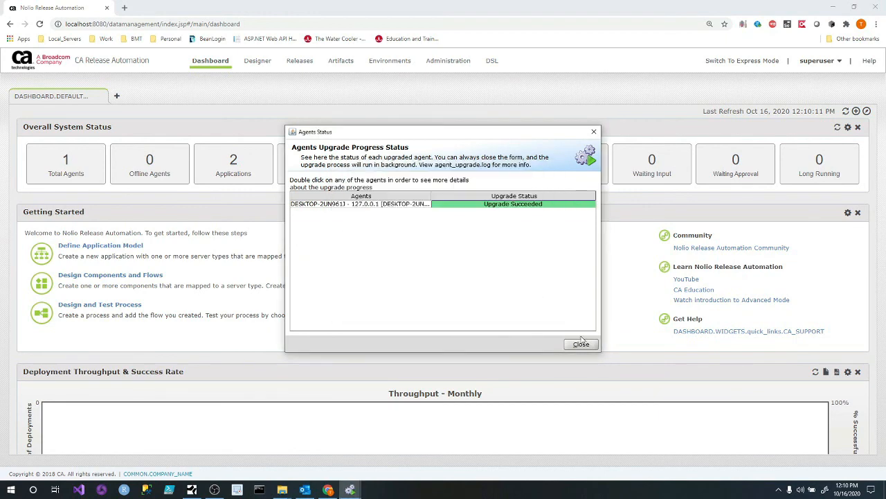
{"action": "left_click", "coordinate": [581, 344]}
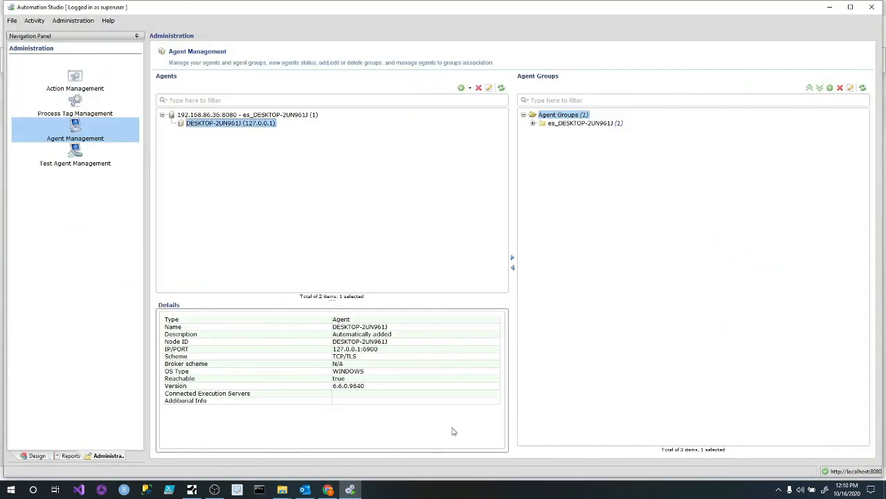
Refresh the Agents list and compare versions: server 6.7.0.81, unreachable agent still 6.6.0.9640
{"action": "left_click", "coordinate": [502, 87]}
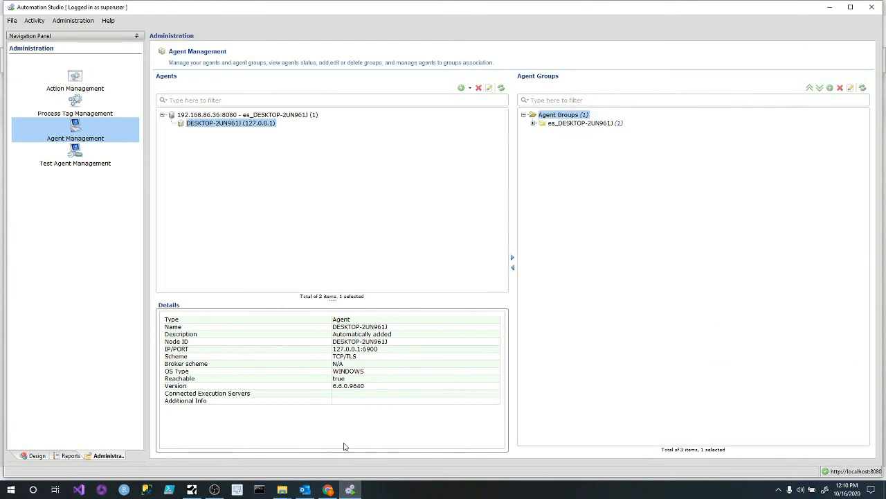
{"action": "left_click", "coordinate": [267, 116]}
{"action": "left_click", "coordinate": [502, 87]}
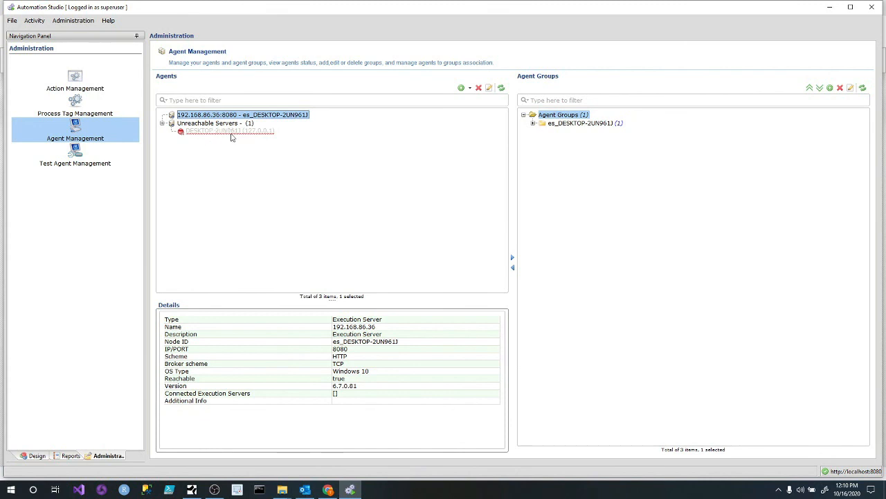
{"action": "mouse_move", "coordinate": [232, 137]}
{"action": "left_click", "coordinate": [361, 388]}
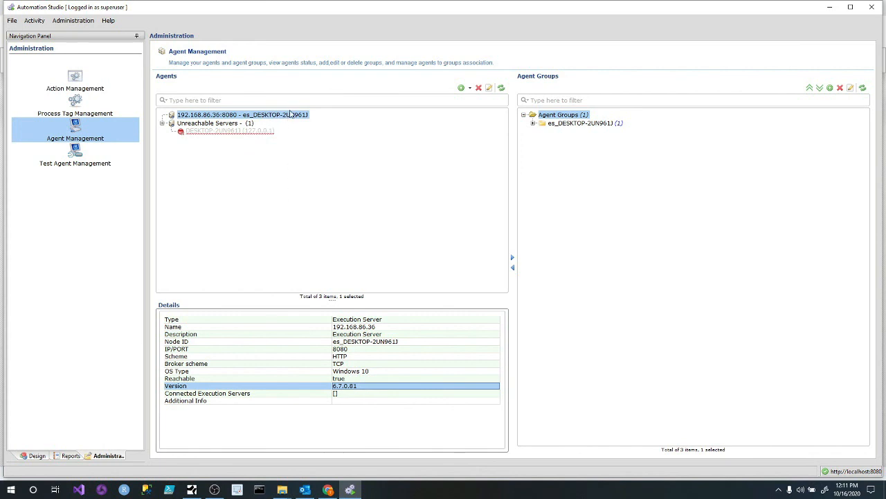
{"action": "left_click", "coordinate": [216, 131]}
{"action": "left_click", "coordinate": [374, 387]}
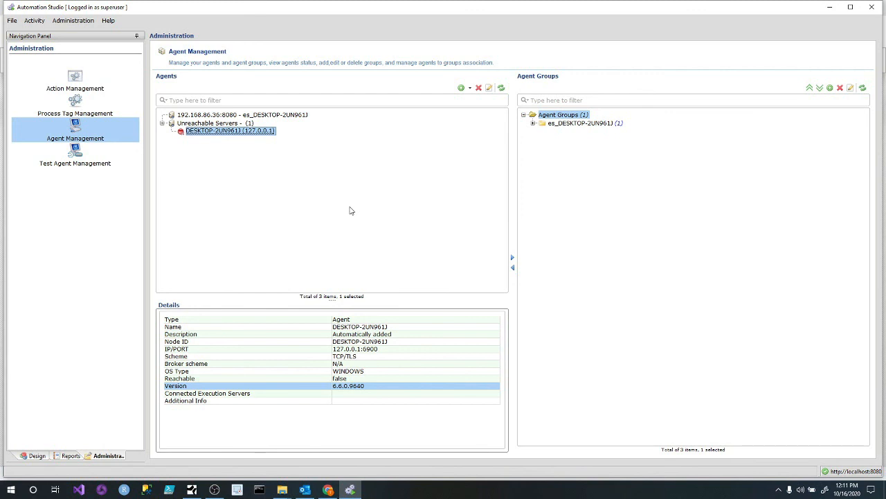
Refresh the Unreachable Servers agents list repeatedly until DESKTOP-2UN961J reconnects
{"action": "left_click", "coordinate": [244, 122]}
{"action": "left_click", "coordinate": [501, 88]}
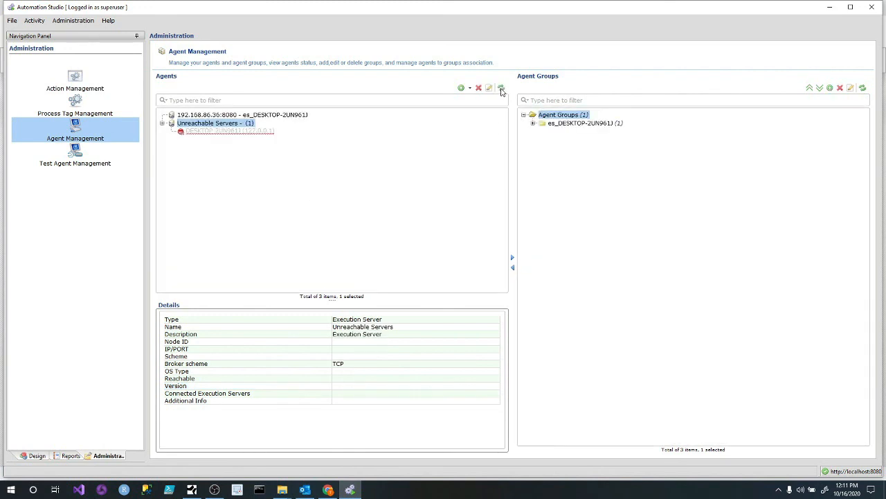
{"action": "left_click", "coordinate": [501, 88]}
{"action": "left_click", "coordinate": [502, 88]}
Confirm in the Details pane that the reconnected agent reports version 6.7.0.81, checking the browser dashboard
{"action": "mouse_move", "coordinate": [200, 495]}
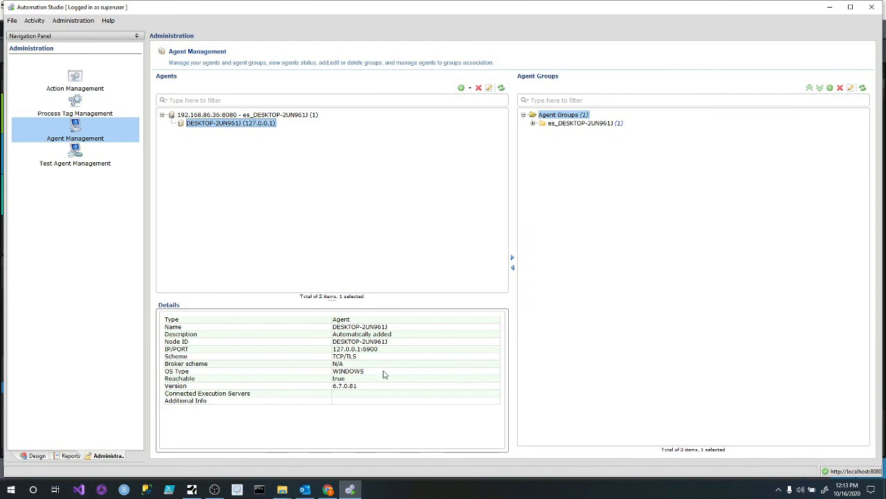
{"action": "left_click", "coordinate": [367, 394]}
{"action": "left_click", "coordinate": [367, 387]}
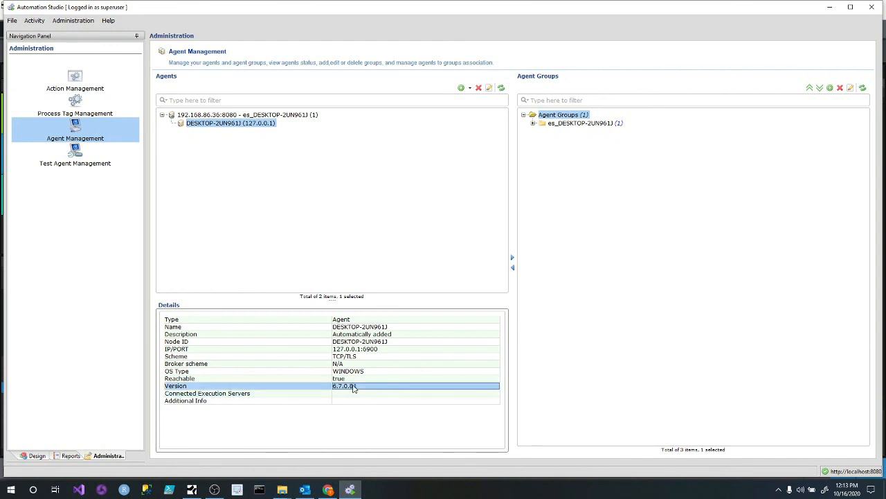
{"action": "left_click", "coordinate": [329, 490]}
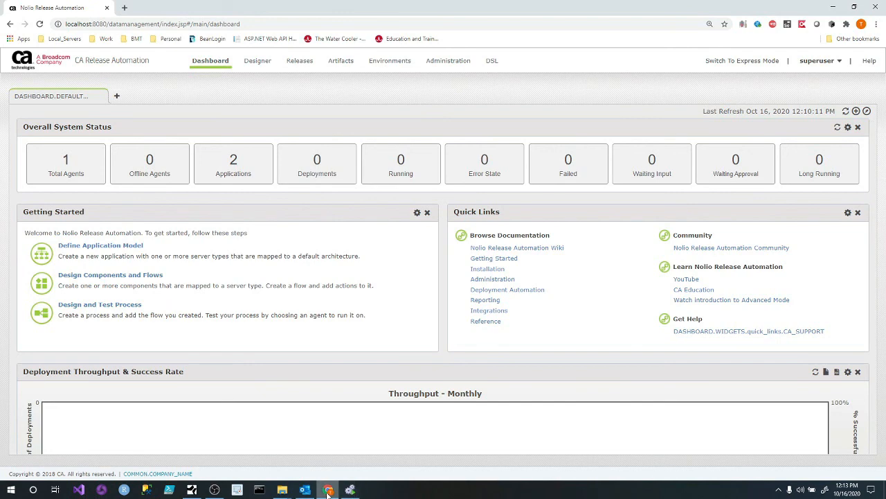
{"action": "left_click", "coordinate": [350, 490]}
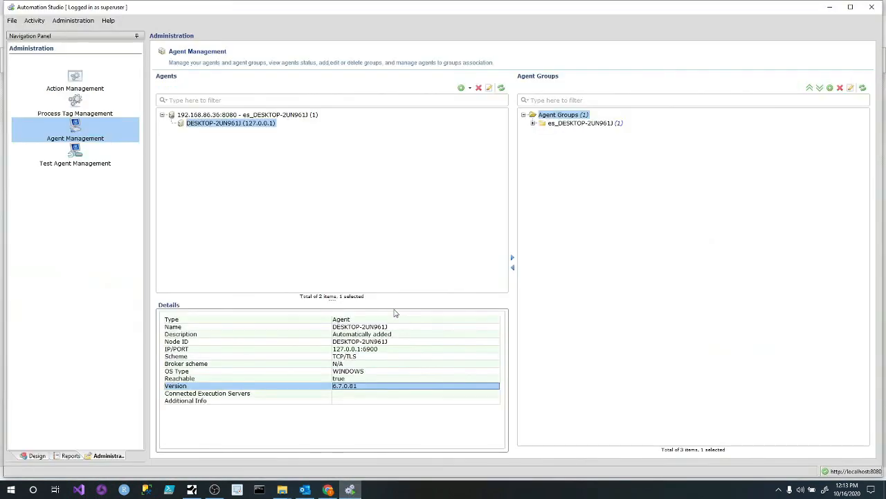